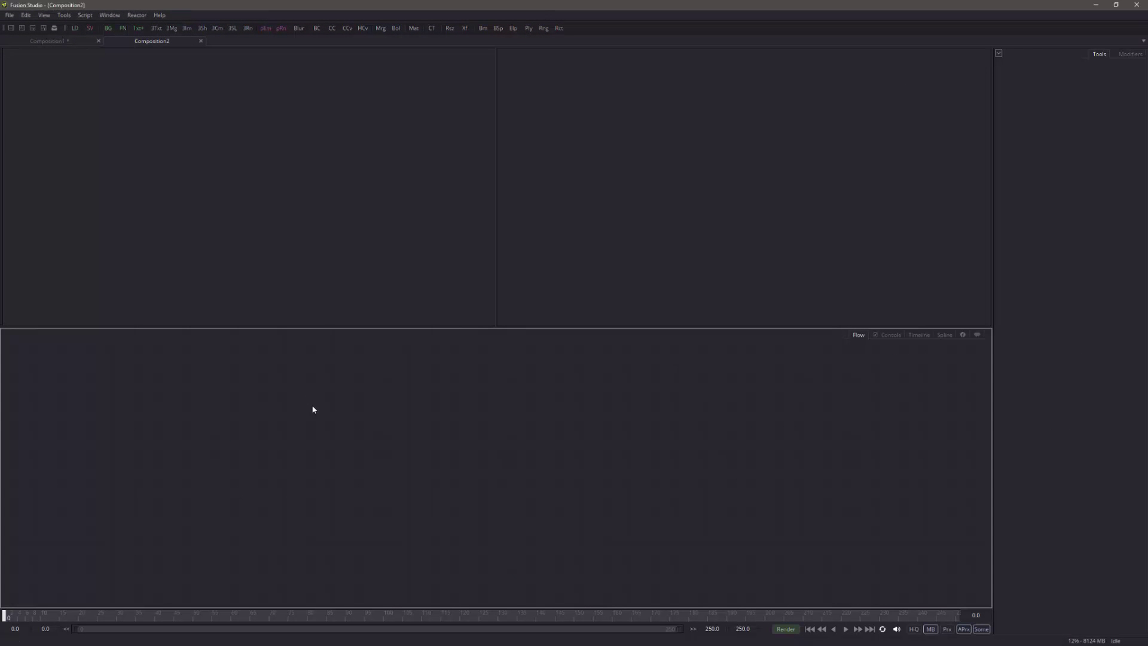
Add a Loader (LD) node and load the 542-frame McKenzie-River-11-5302013.mp4 clip into it
{"action": "key", "text": "shift+space"}
{"action": "type", "text": "lo"}
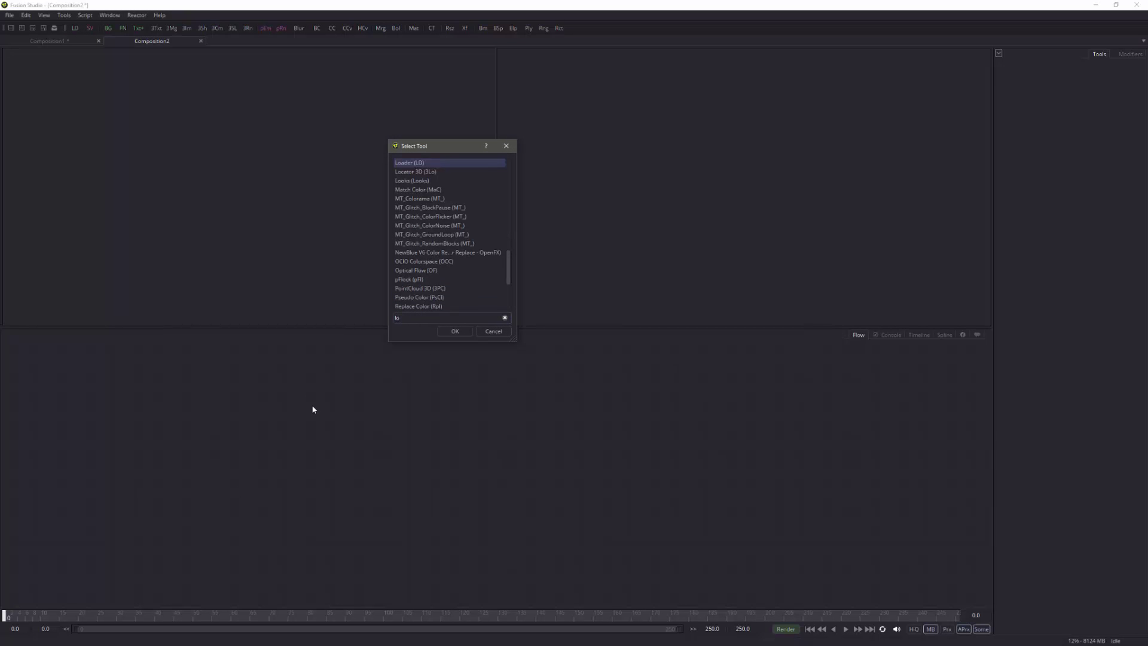
{"action": "key", "text": "Return"}
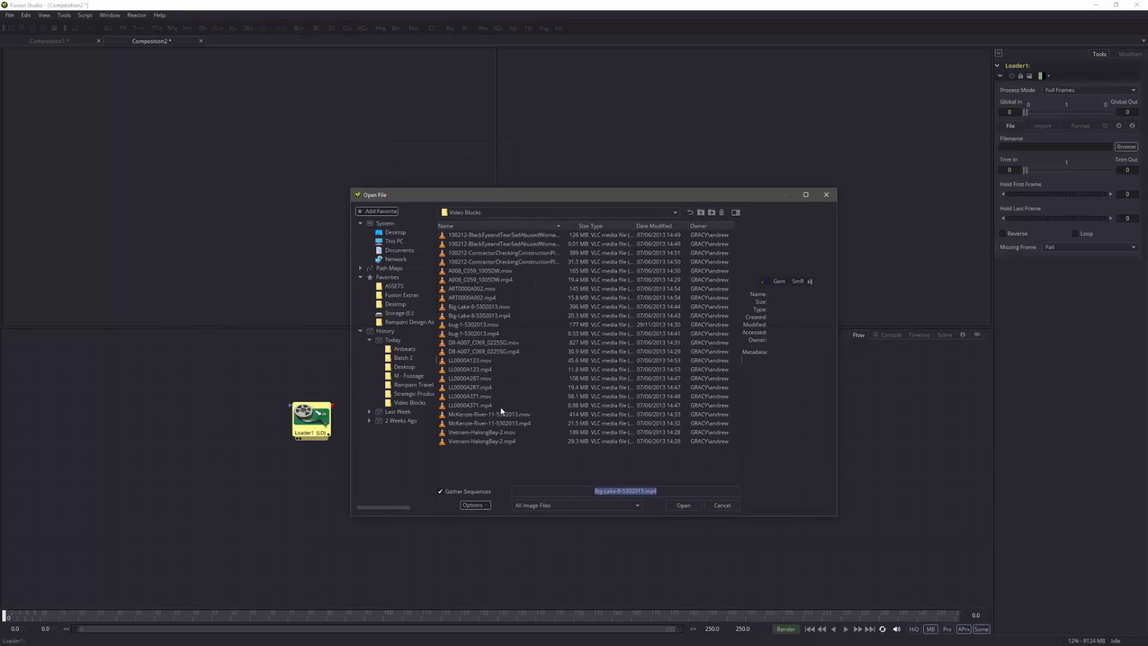
{"action": "left_click", "coordinate": [495, 441]}
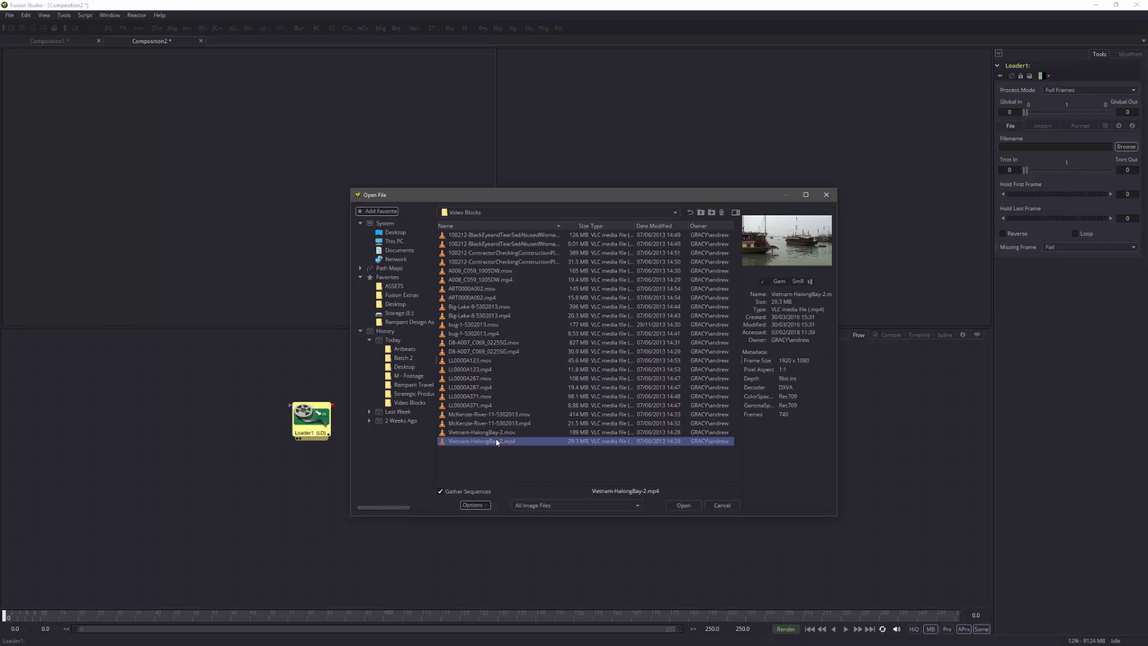
{"action": "left_click", "coordinate": [504, 423]}
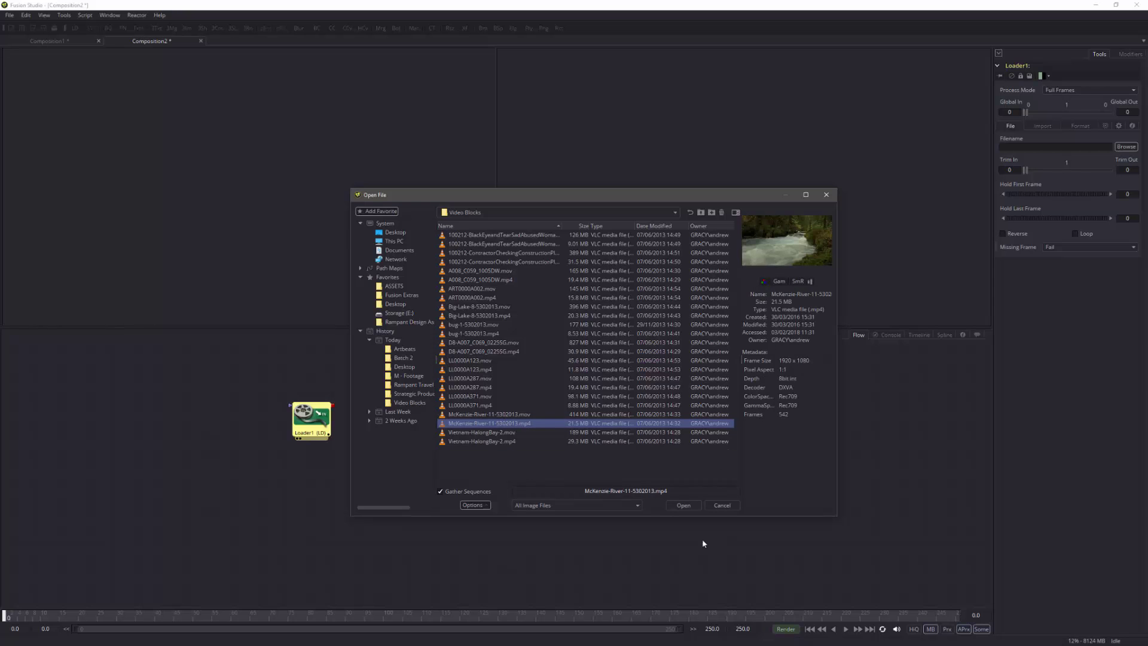
{"action": "left_click", "coordinate": [682, 506]}
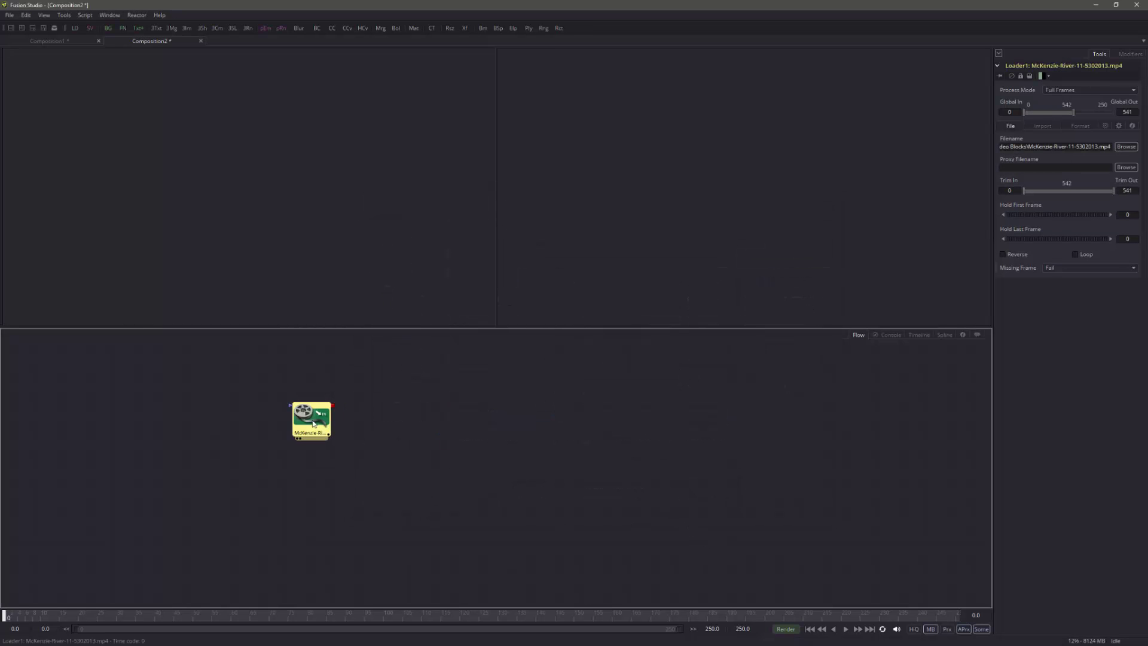
Move the McKenzie loader to the lower left and add a default Transform1 after it
{"action": "left_click_drag", "start_coordinate": [312, 423], "coordinate": [229, 420]}
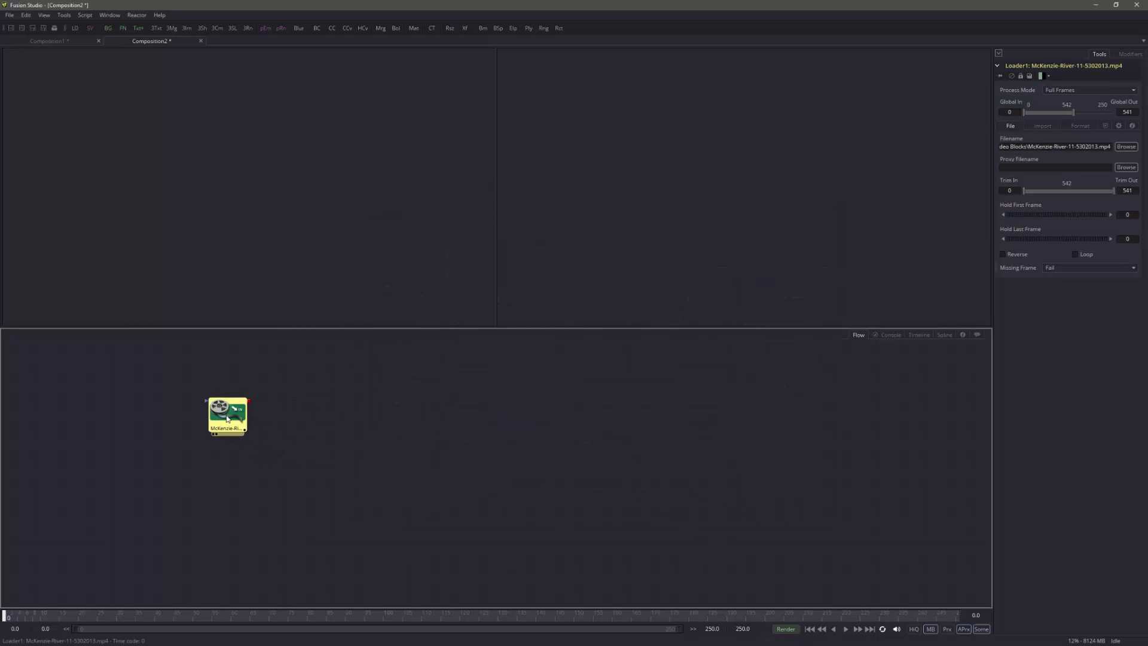
{"action": "left_click_drag", "start_coordinate": [228, 418], "coordinate": [196, 441]}
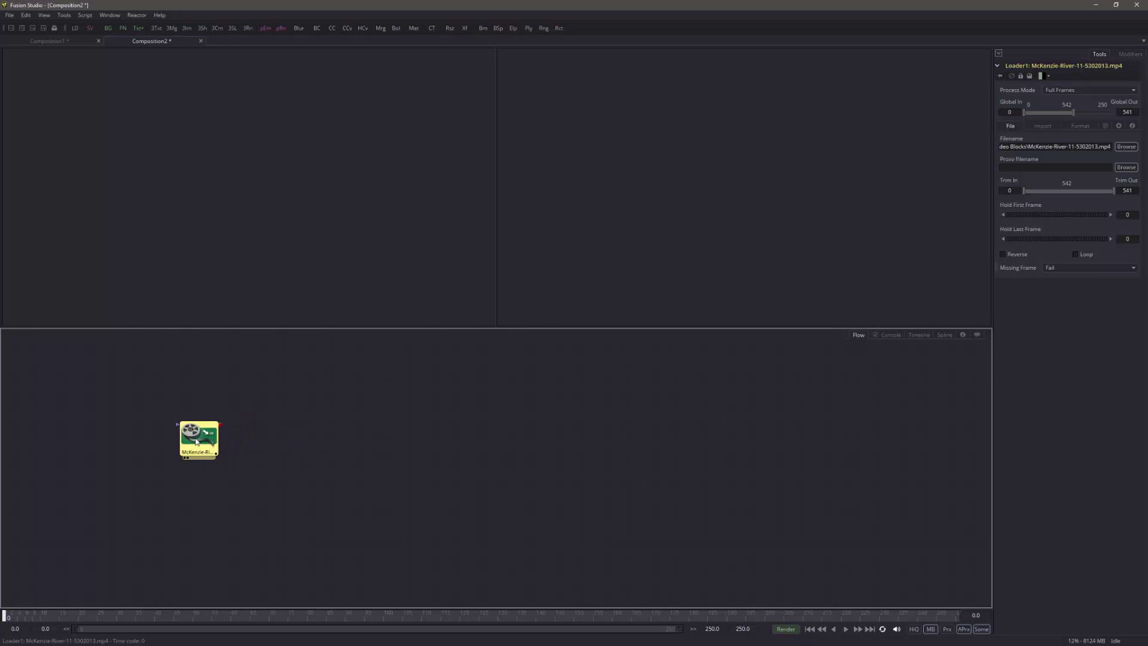
{"action": "left_click_drag", "start_coordinate": [196, 441], "coordinate": [196, 451]}
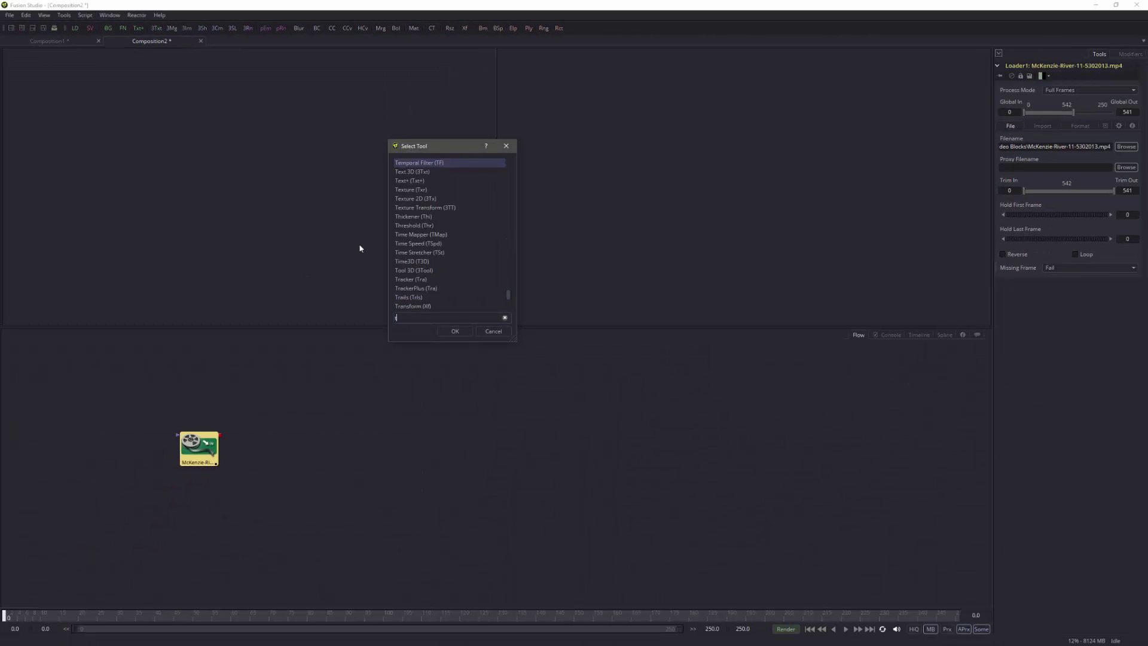
{"action": "type", "text": "s"}
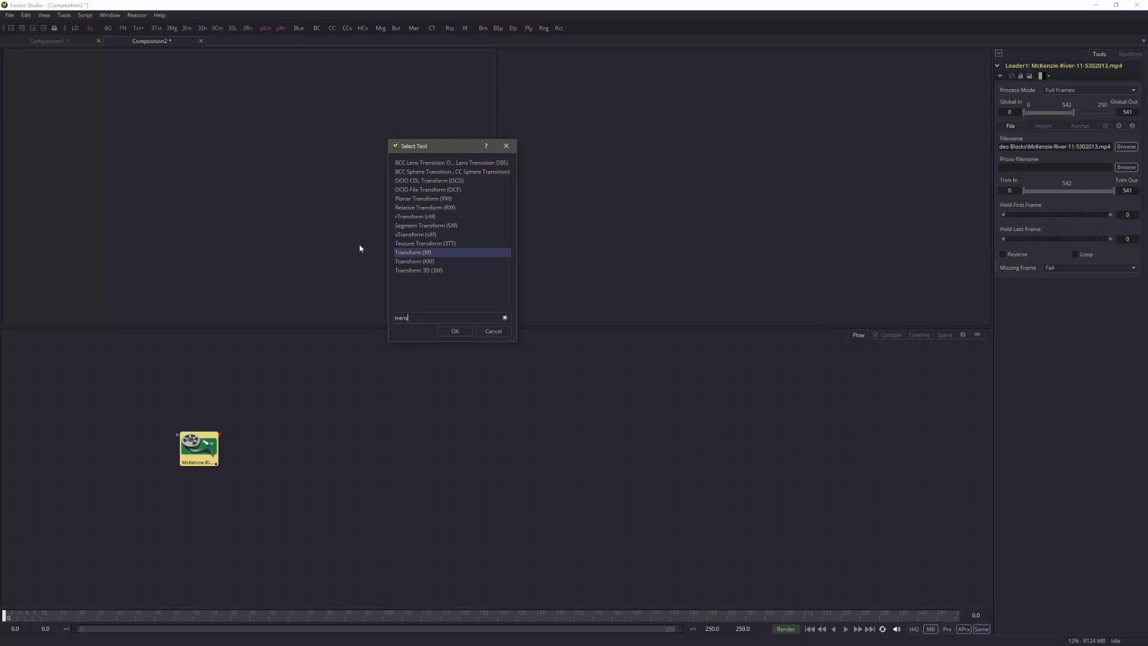
{"action": "left_click", "coordinate": [465, 333]}
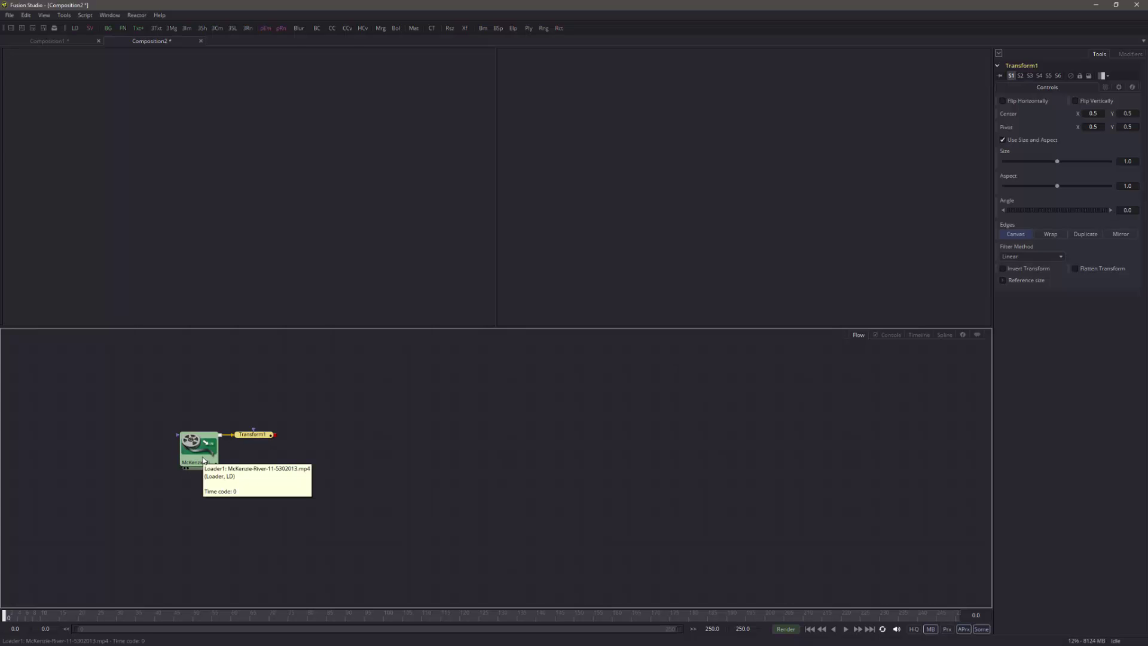
View Transform1 fitted in the left viewer, then paste a copy of the loader-transform pair above
{"action": "key", "text": "1"}
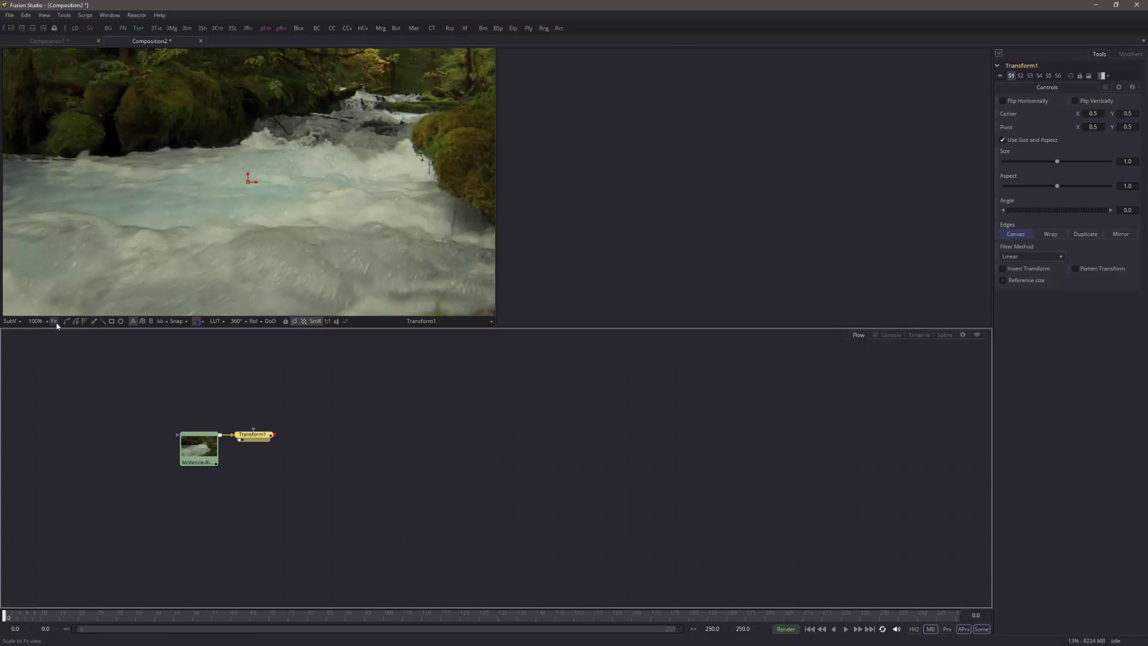
{"action": "left_click", "coordinate": [53, 322]}
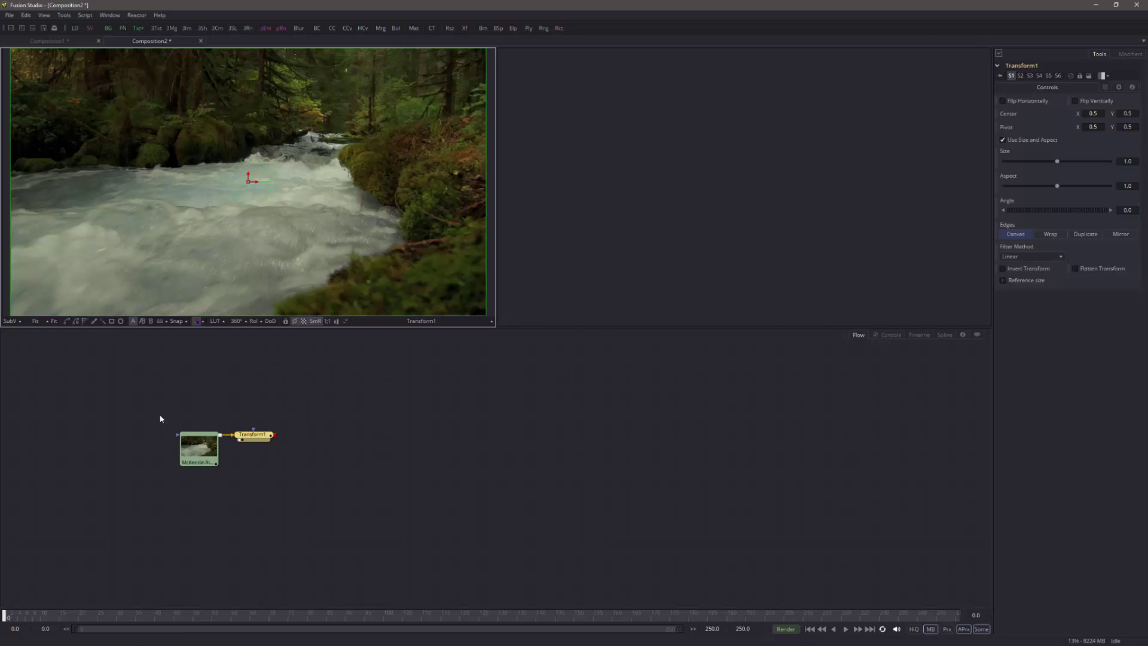
{"action": "left_click_drag", "start_coordinate": [161, 418], "coordinate": [261, 482]}
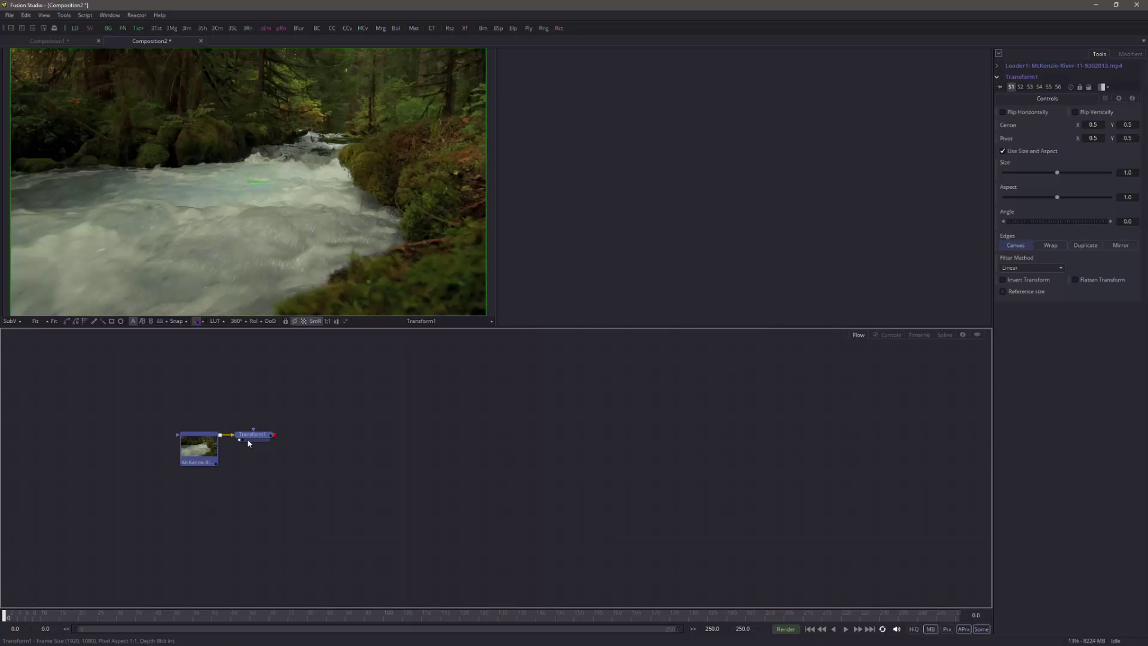
{"action": "left_click_drag", "start_coordinate": [246, 438], "coordinate": [168, 449]}
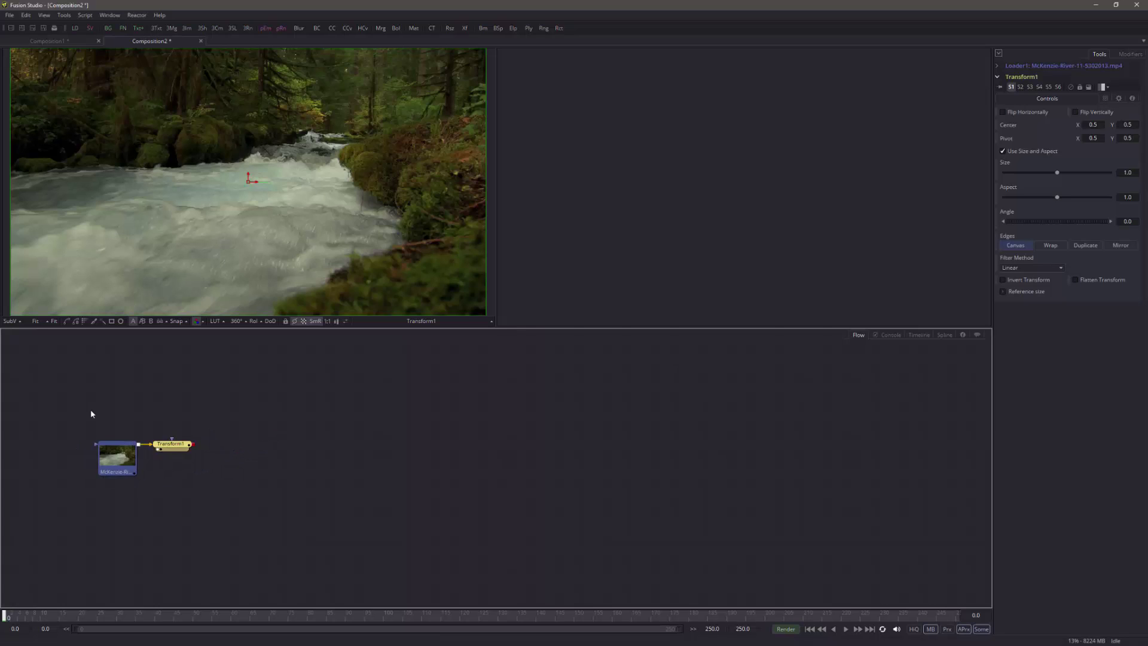
{"action": "left_click_drag", "start_coordinate": [95, 420], "coordinate": [190, 490]}
{"action": "left_click", "coordinate": [140, 389]}
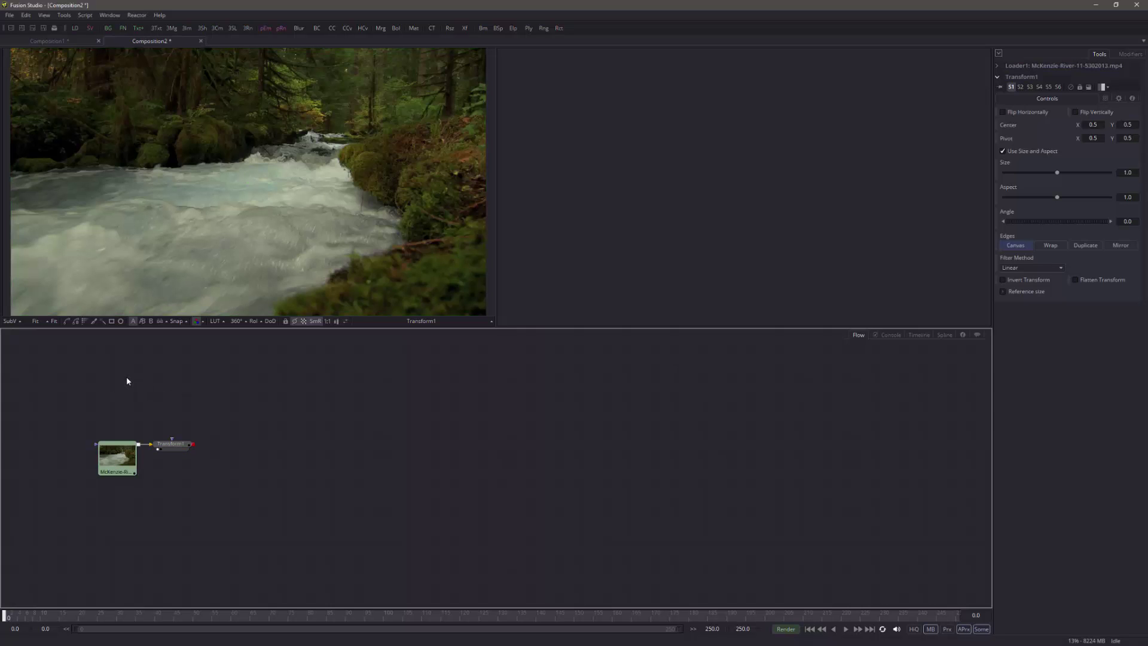
{"action": "key", "text": "ctrl+v"}
Point Loader1_1 at Rampant Travel Style Mattes > Rampant_Travel_Style_Matte_015_Part_1.mov, resetting trim to 288 frames
{"action": "left_click", "coordinate": [126, 395]}
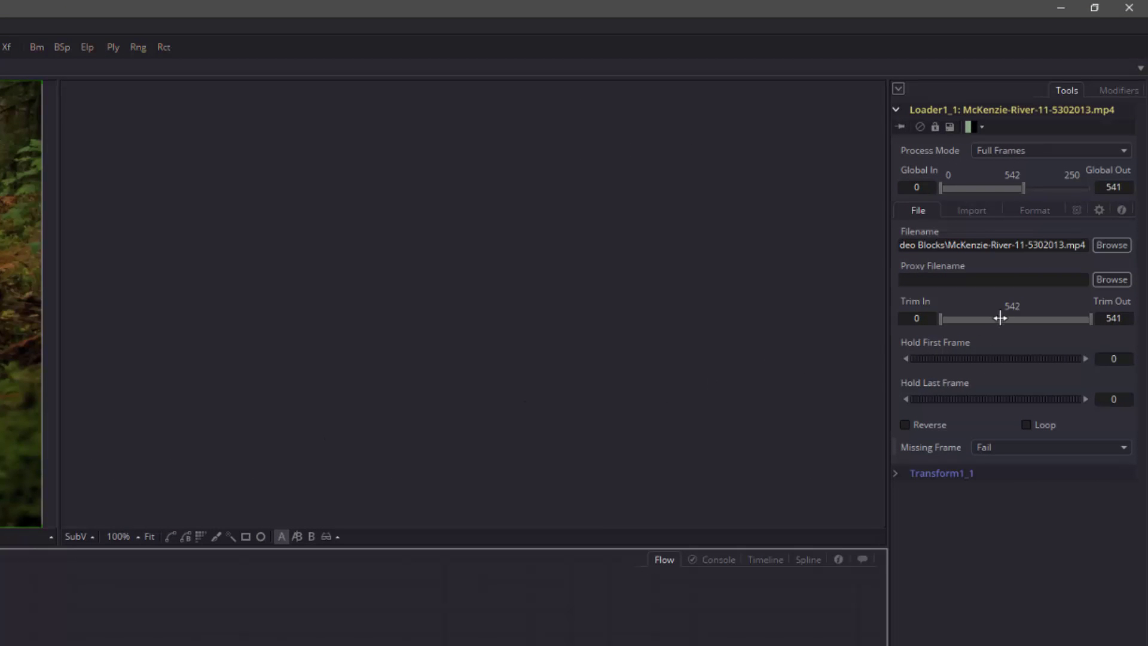
{"action": "left_click", "coordinate": [1112, 246]}
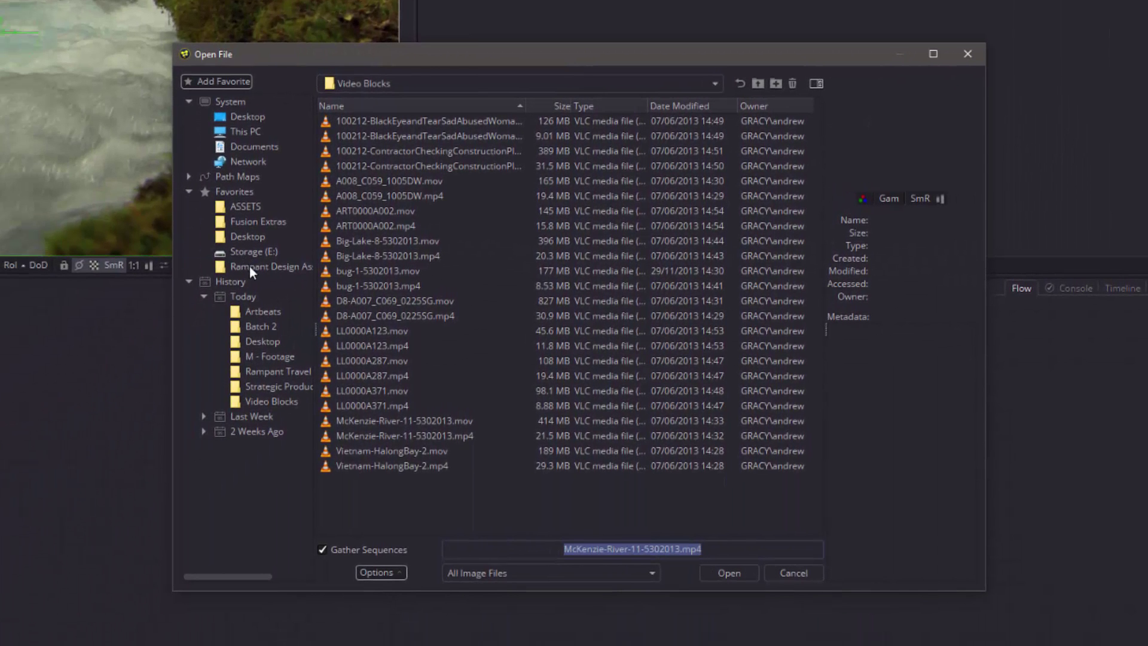
{"action": "left_click", "coordinate": [249, 267]}
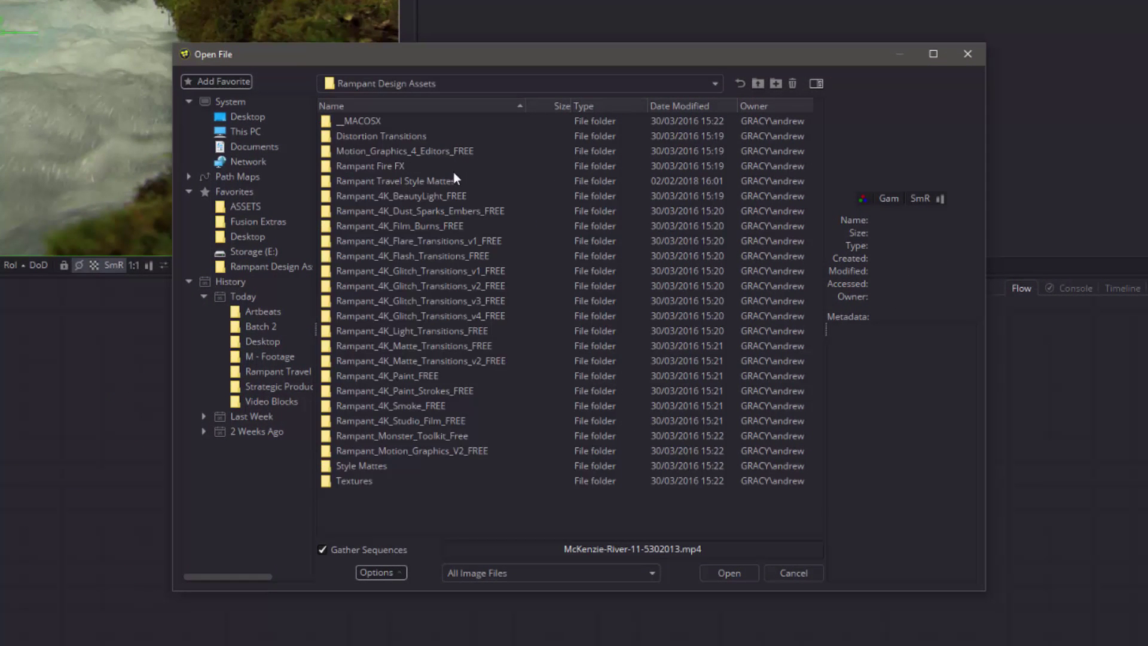
{"action": "double_click", "coordinate": [430, 181]}
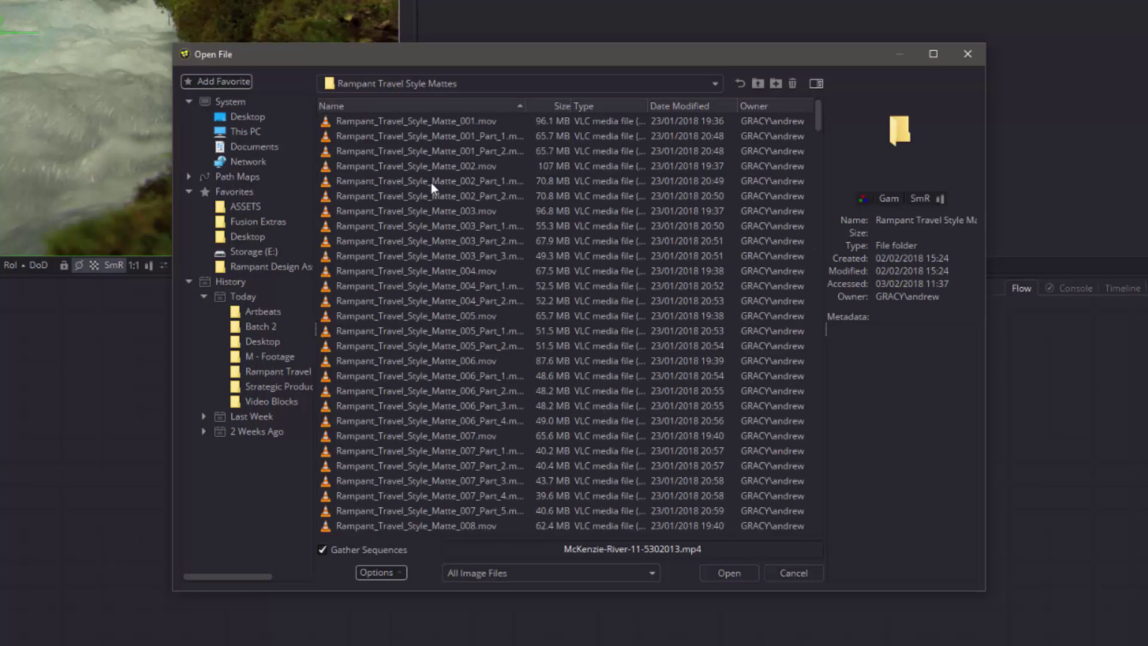
{"action": "left_click_drag", "start_coordinate": [818, 113], "coordinate": [820, 145]}
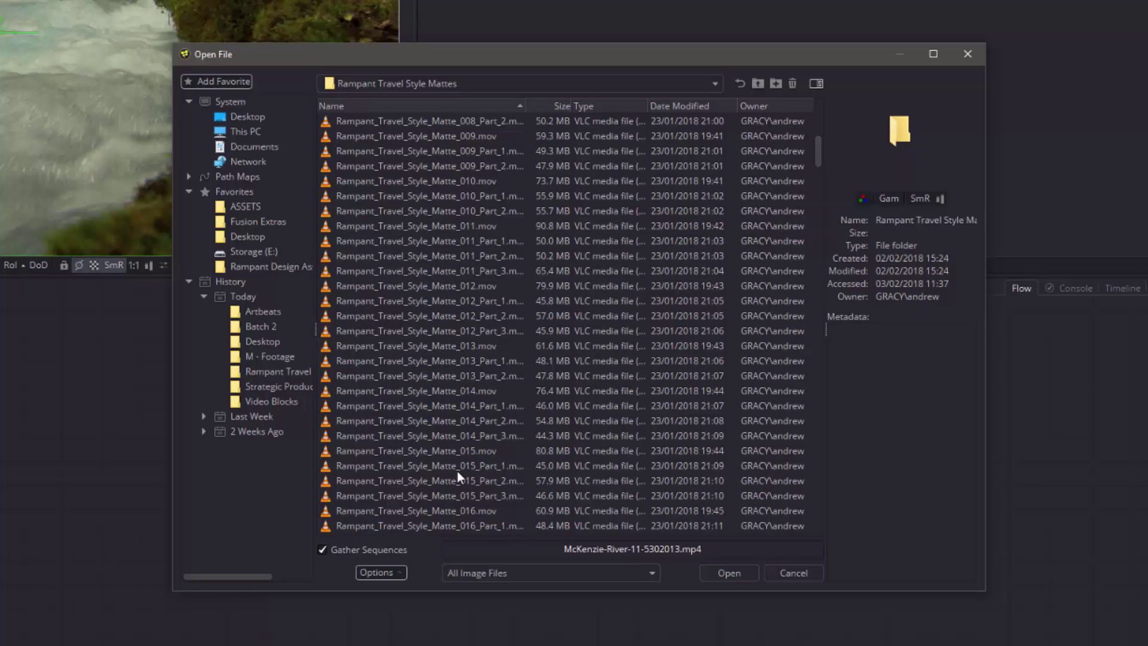
{"action": "left_click", "coordinate": [457, 471]}
{"action": "left_click", "coordinate": [729, 574]}
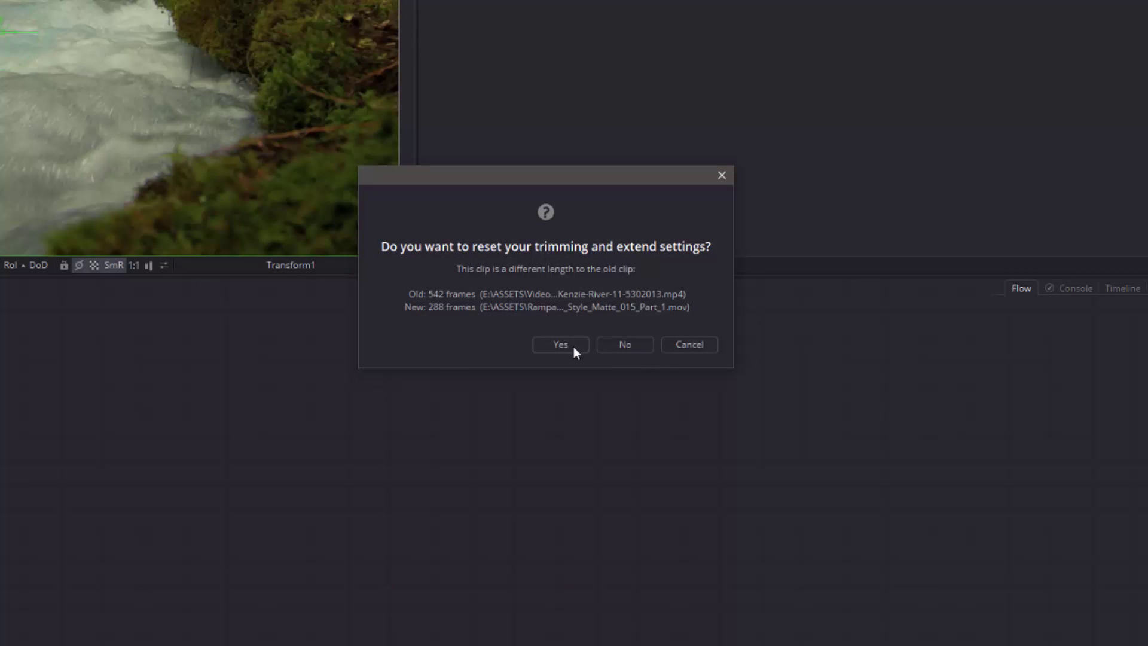
{"action": "left_click", "coordinate": [567, 343]}
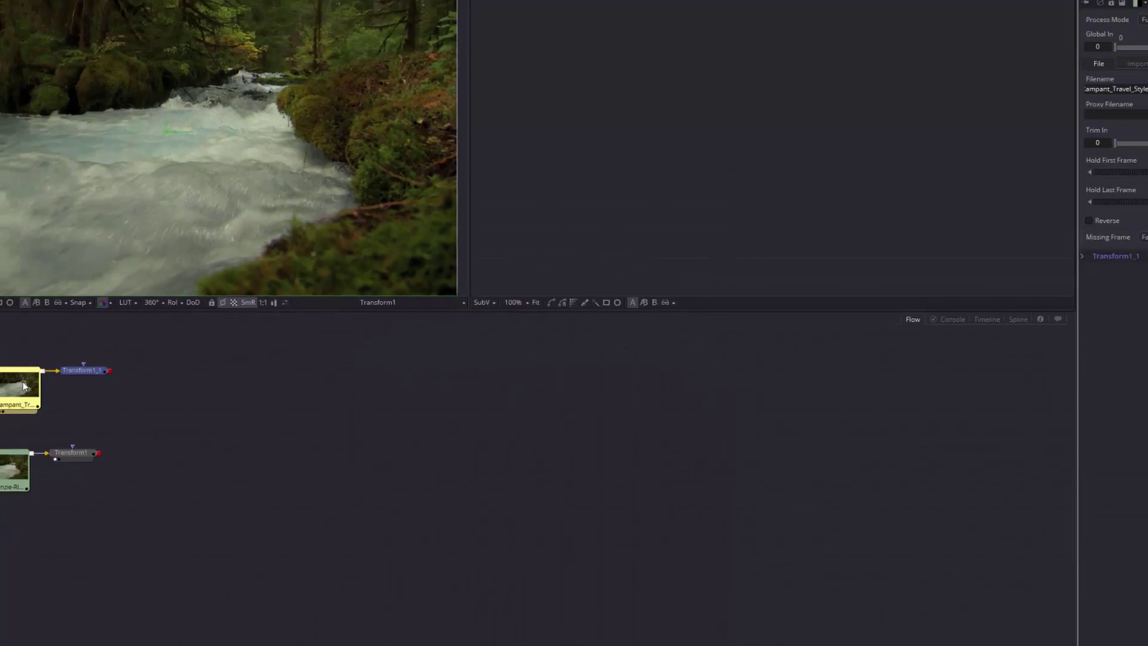
Show Transform1_1 in the second viewer, fit both viewers, and scrub to frame 23
{"action": "left_click", "coordinate": [72, 375]}
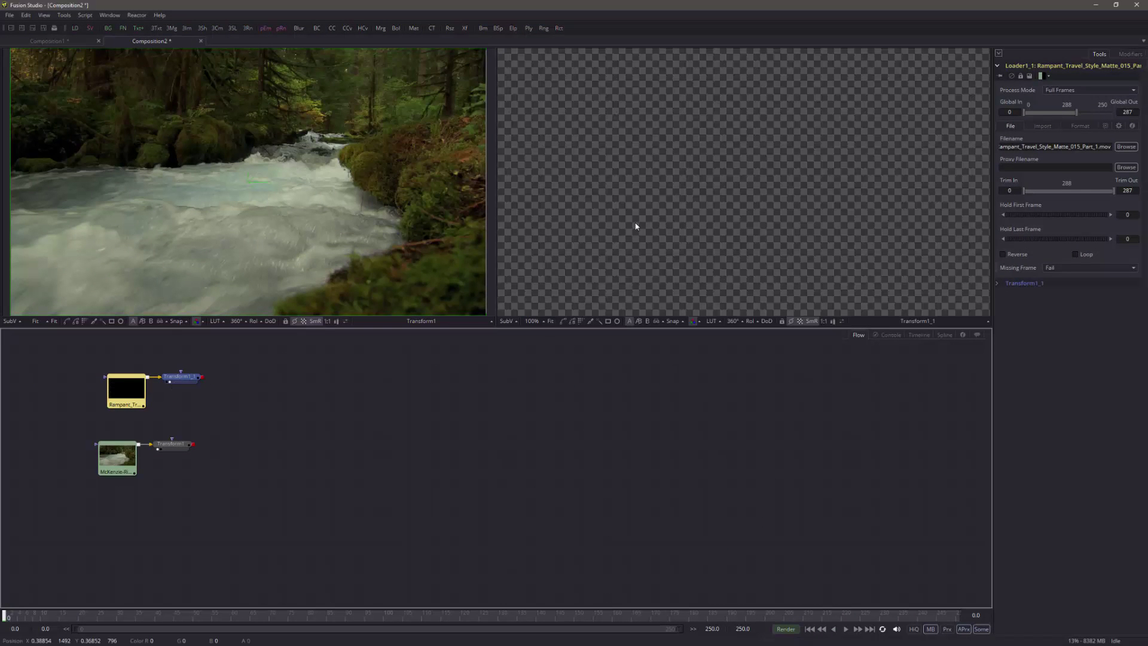
{"action": "left_click", "coordinate": [550, 322]}
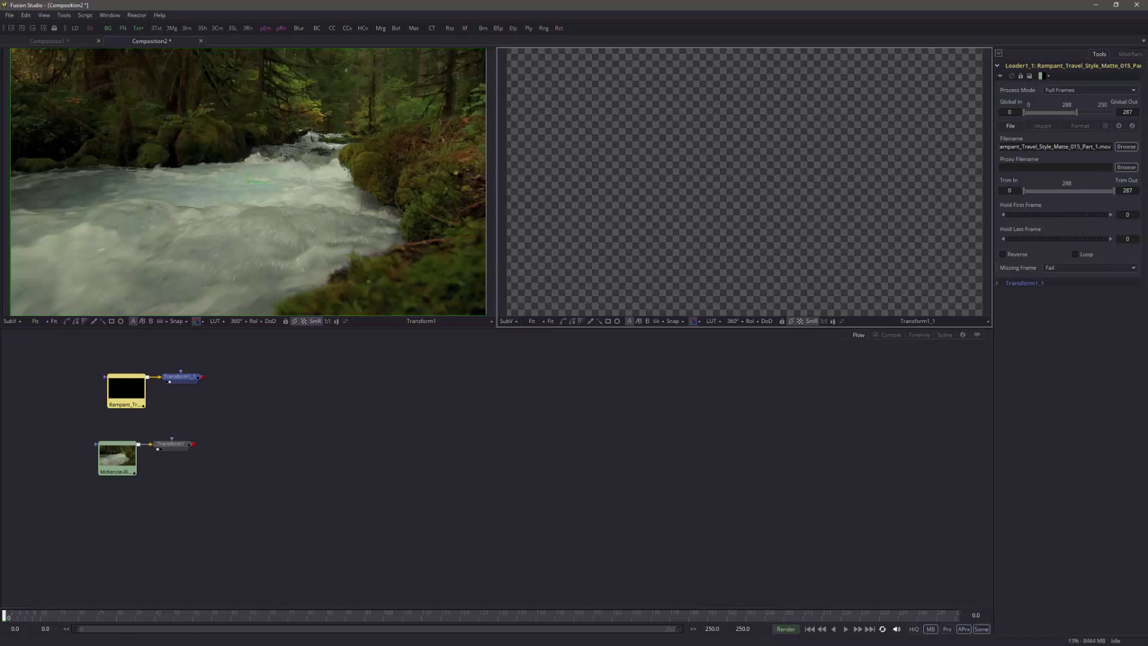
{"action": "left_click_drag", "start_coordinate": [8, 616], "coordinate": [92, 614]}
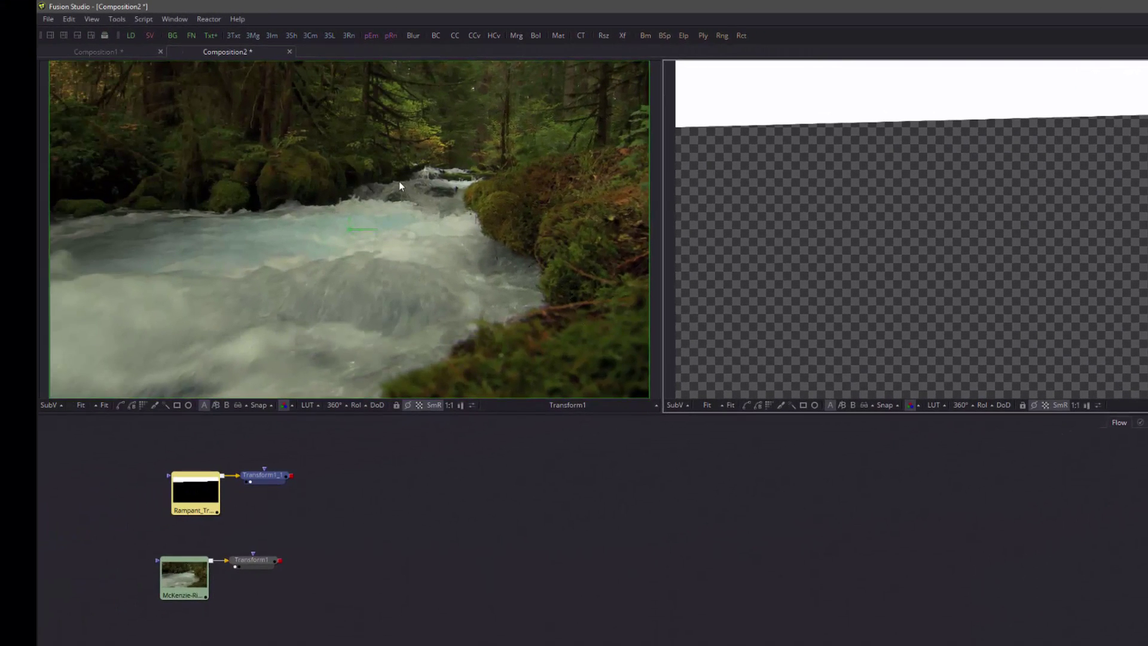
{"action": "scroll", "coordinate": [399, 181], "scroll_direction": "down", "scroll_amount": 2}
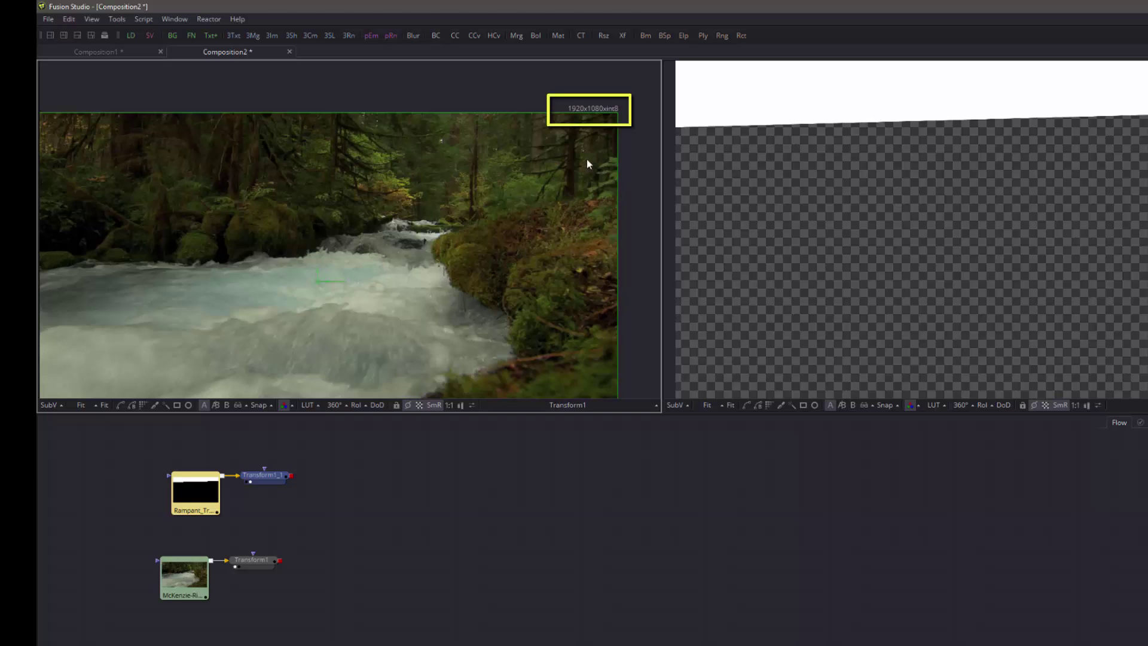
{"action": "left_click", "coordinate": [104, 405]}
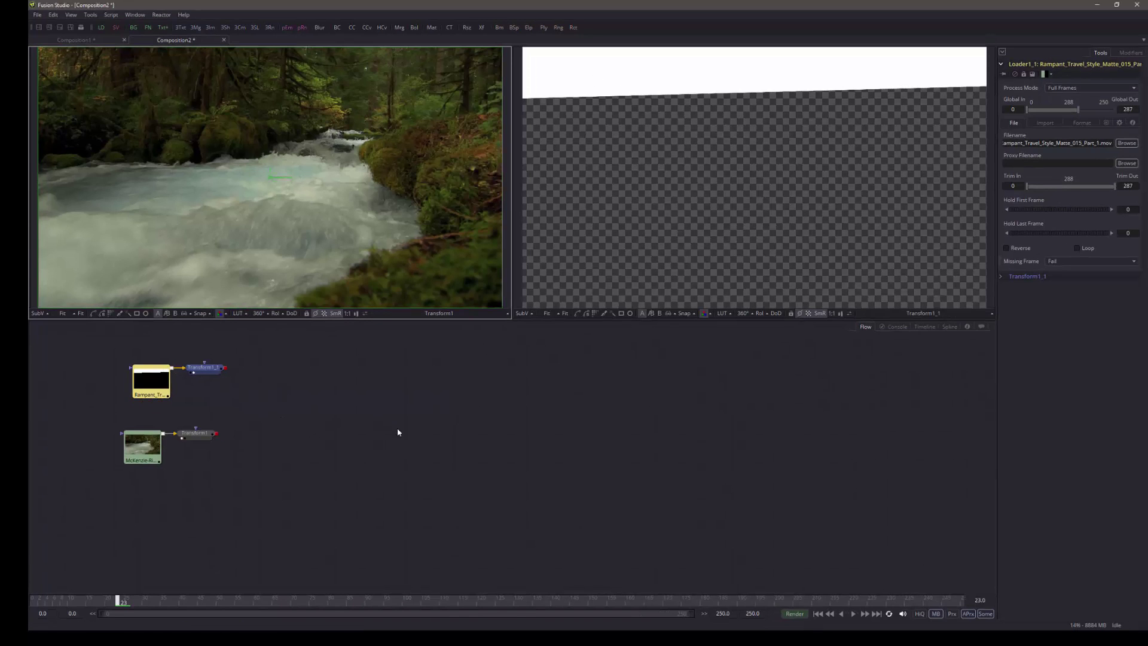
{"action": "mouse_move", "coordinate": [199, 369]}
{"action": "left_mouse_down"}
{"action": "mouse_move", "coordinate": [208, 369]}
{"action": "mouse_move", "coordinate": [194, 369]}
{"action": "left_mouse_up"}
Select only Transform1_1 and set its Size to 0.5 in the Inspector
{"action": "left_click", "coordinate": [209, 368]}
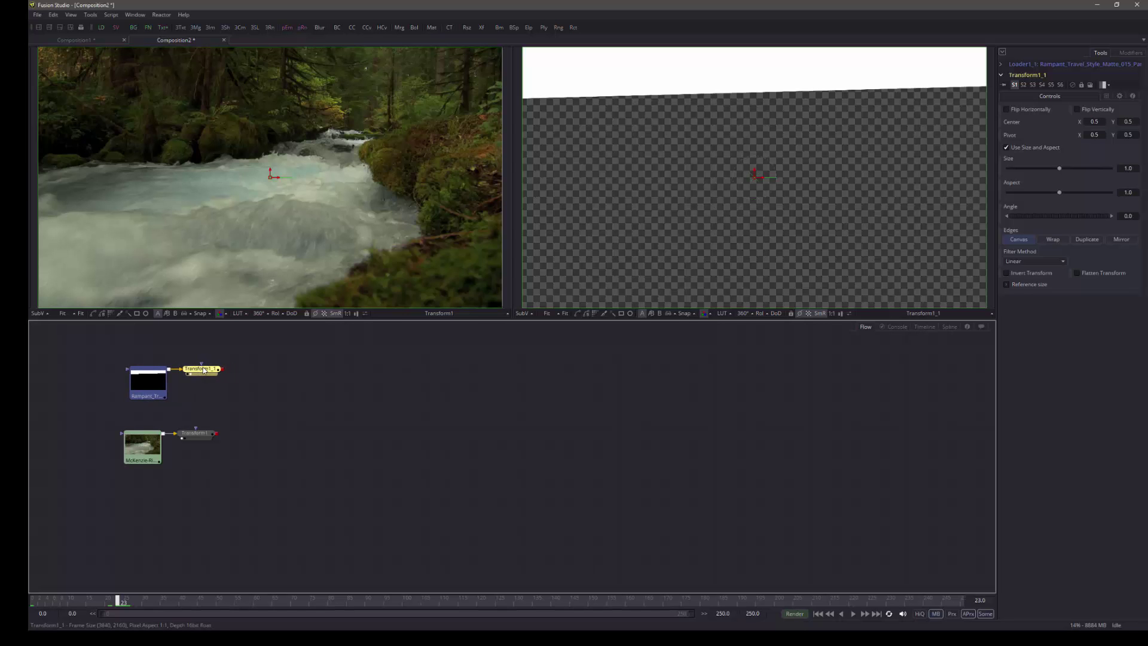
{"action": "left_click", "coordinate": [202, 369]}
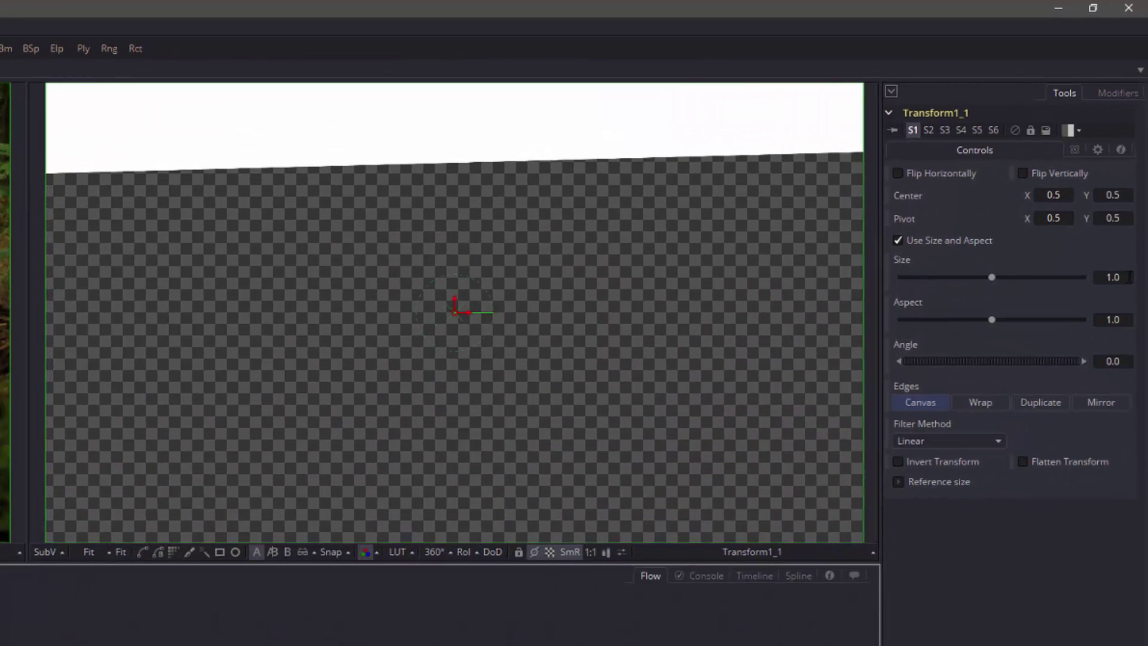
{"action": "left_click_drag", "start_coordinate": [1129, 277], "coordinate": [1097, 276]}
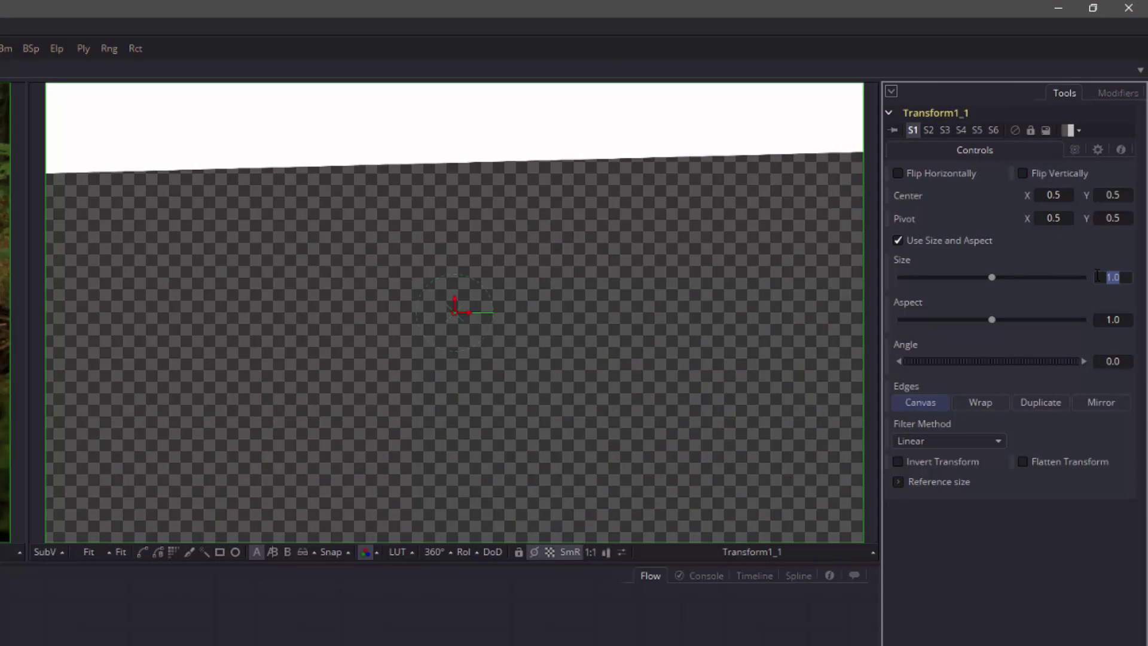
{"action": "type", "text": ".5"}
{"action": "key", "text": "Tab"}
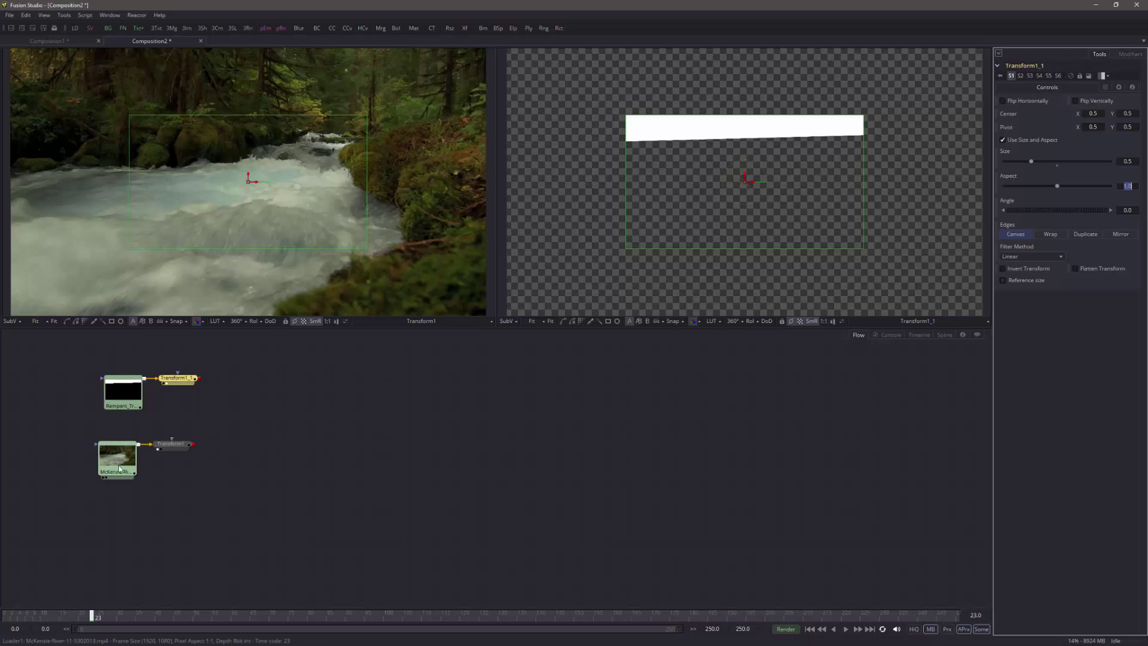
Connect Transform1_1's output to Transform1's mask input
{"action": "mouse_move", "coordinate": [117, 466]}
{"action": "mouse_move", "coordinate": [107, 468]}
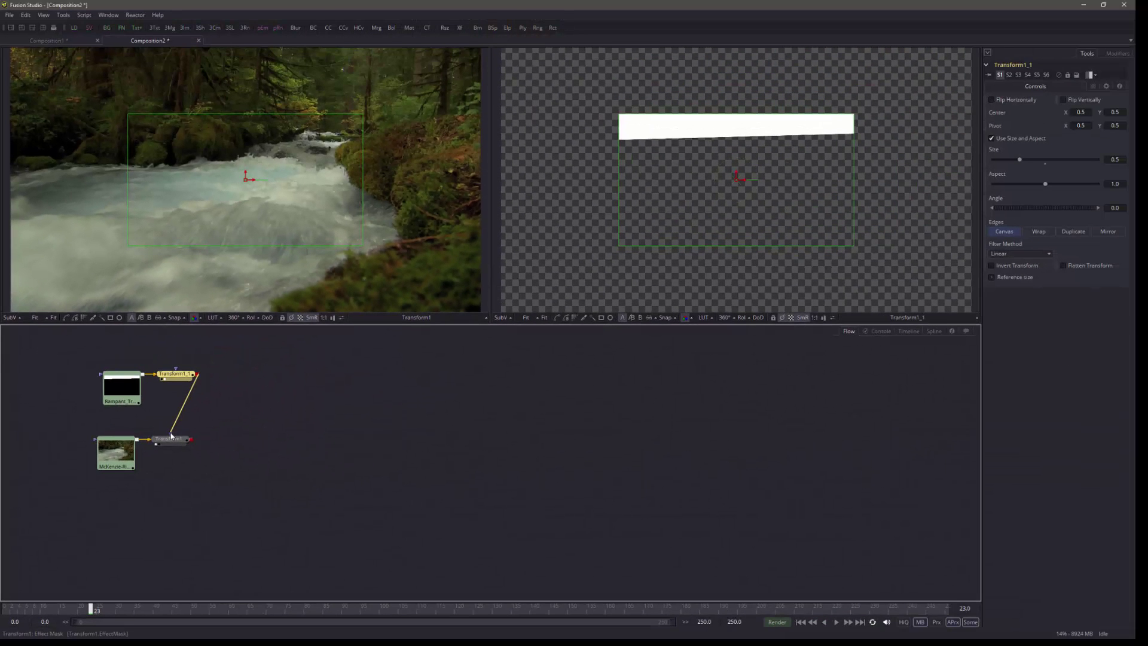
{"action": "mouse_move", "coordinate": [171, 436]}
{"action": "left_mouse_down"}
{"action": "mouse_move", "coordinate": [194, 375]}
{"action": "mouse_move", "coordinate": [172, 438]}
{"action": "left_mouse_up"}
{"action": "left_click", "coordinate": [170, 441]}
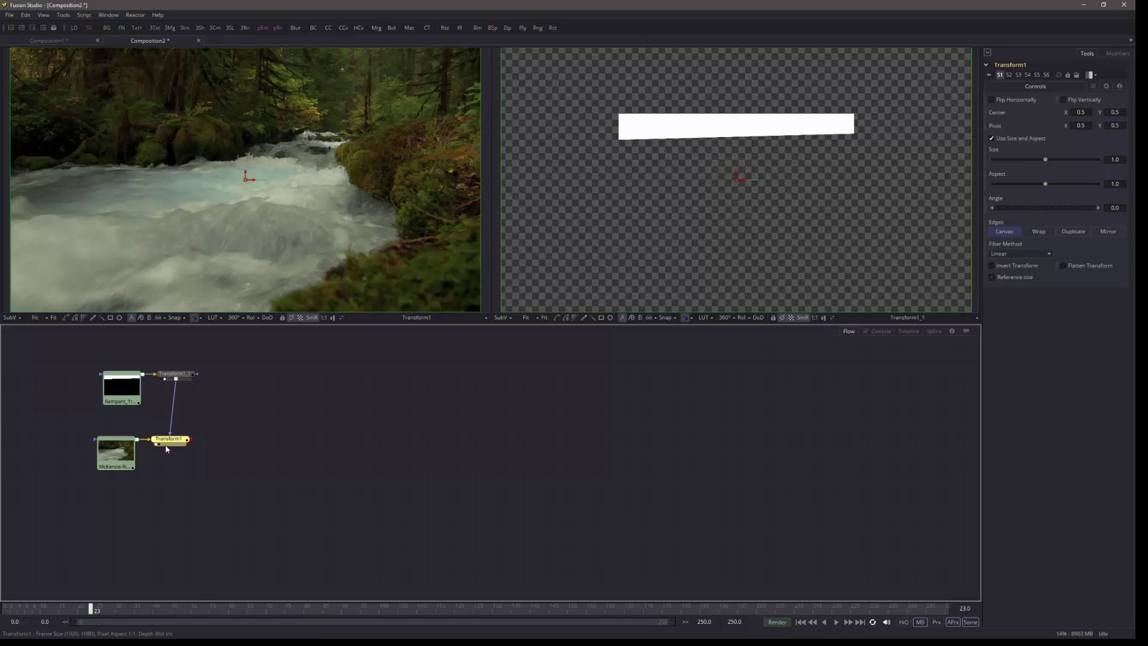
Enable Multiply by Mask in Transform1's Common Controls, checking frames 12 and 23
{"action": "left_click_drag", "start_coordinate": [90, 607], "coordinate": [63, 614]}
{"action": "left_click", "coordinate": [90, 608]}
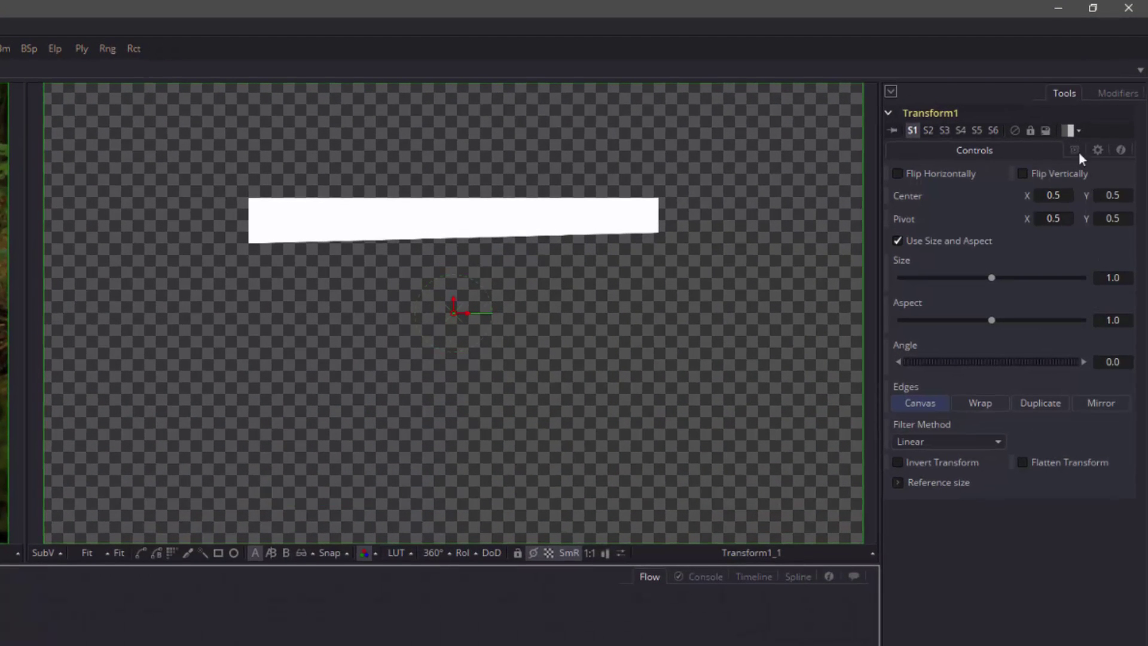
{"action": "left_click", "coordinate": [1073, 149]}
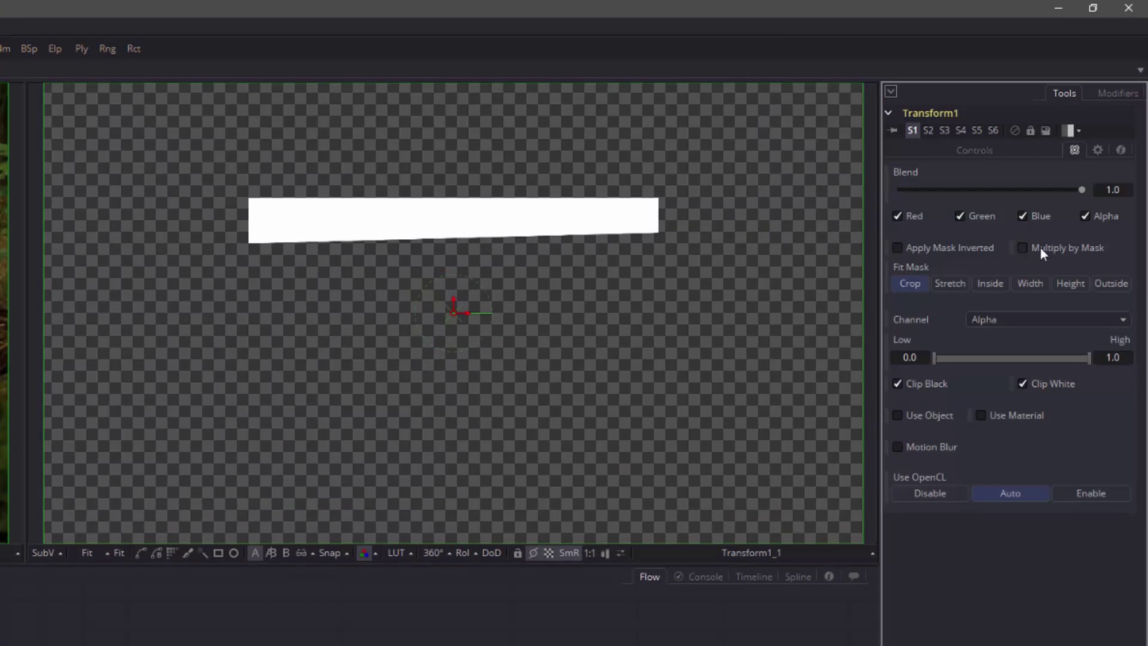
{"action": "left_click", "coordinate": [1022, 248]}
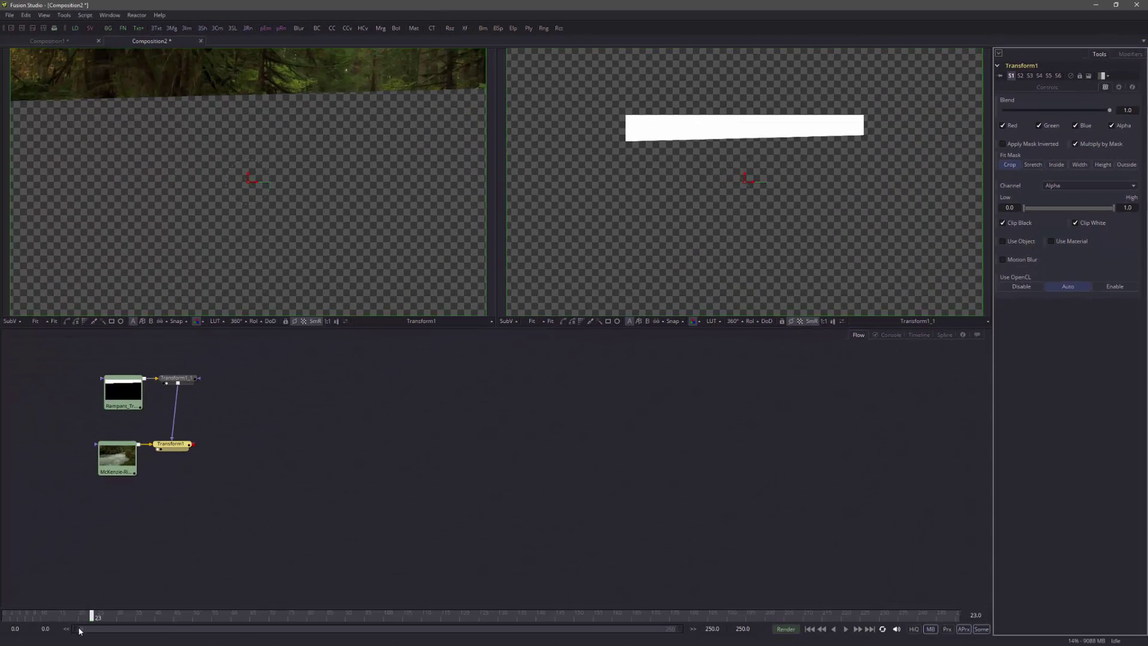
Preview frame 7, reset Transform1's Size to 1.0, and shift the McKenzie loader left
{"action": "mouse_move", "coordinate": [91, 616]}
{"action": "left_mouse_down"}
{"action": "mouse_move", "coordinate": [32, 616]}
{"action": "mouse_move", "coordinate": [95, 615]}
{"action": "left_mouse_up"}
{"action": "left_click_drag", "start_coordinate": [175, 445], "coordinate": [181, 446]}
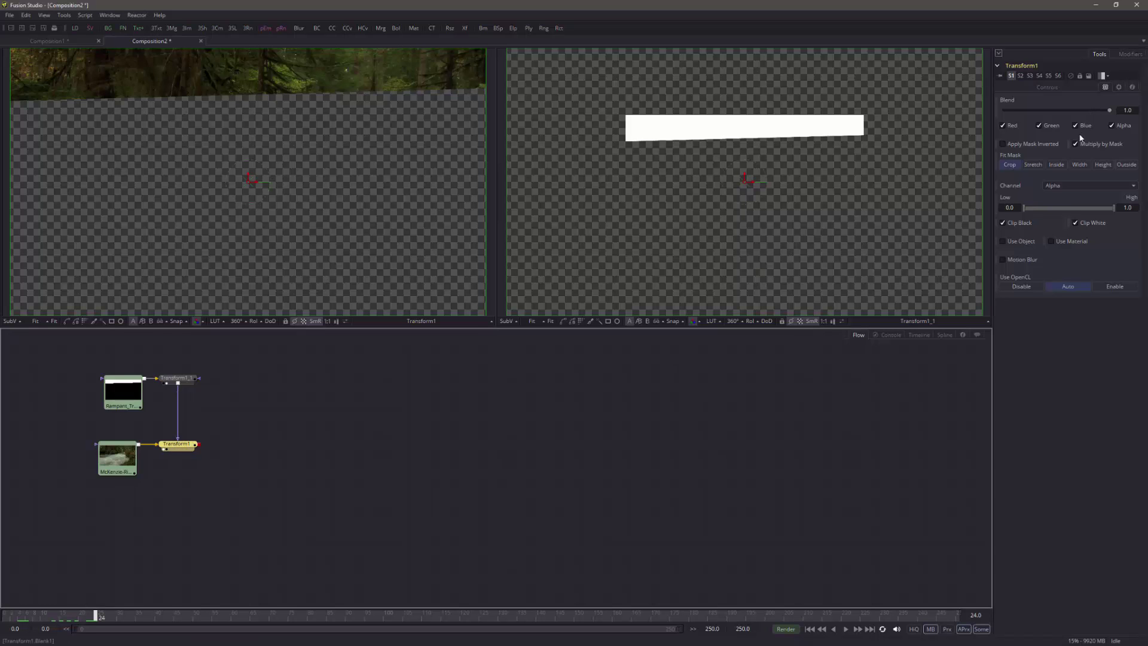
{"action": "left_click", "coordinate": [1061, 92]}
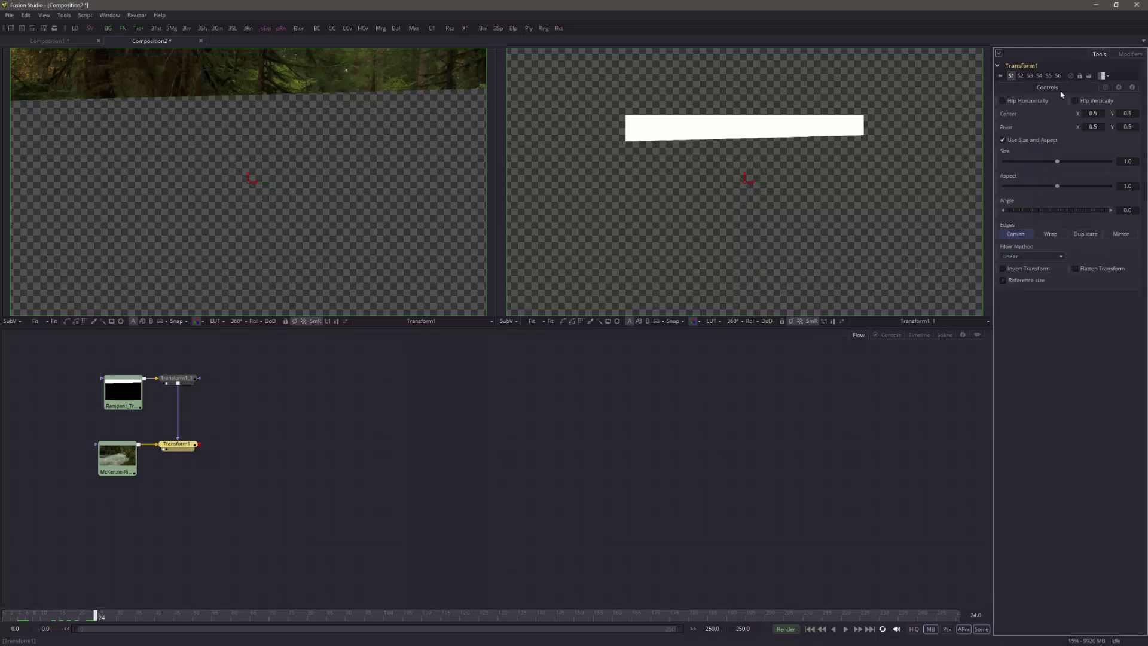
{"action": "mouse_move", "coordinate": [1057, 161]}
{"action": "left_mouse_down"}
{"action": "mouse_move", "coordinate": [1067, 162]}
{"action": "mouse_move", "coordinate": [1052, 162]}
{"action": "left_mouse_up"}
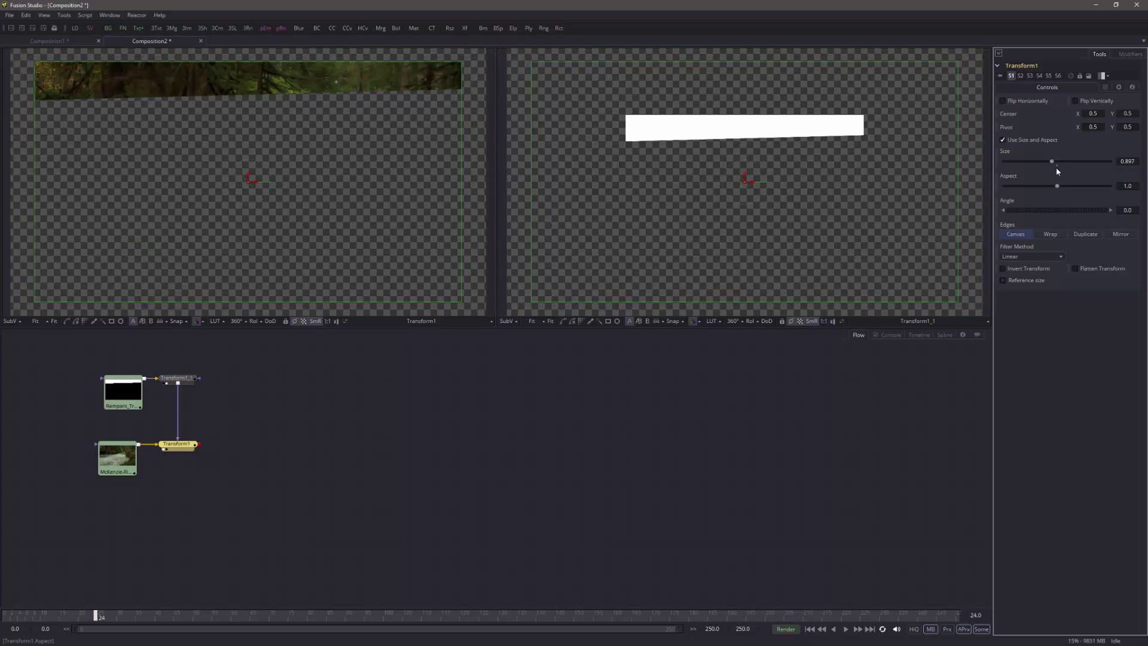
{"action": "double_click", "coordinate": [1057, 169]}
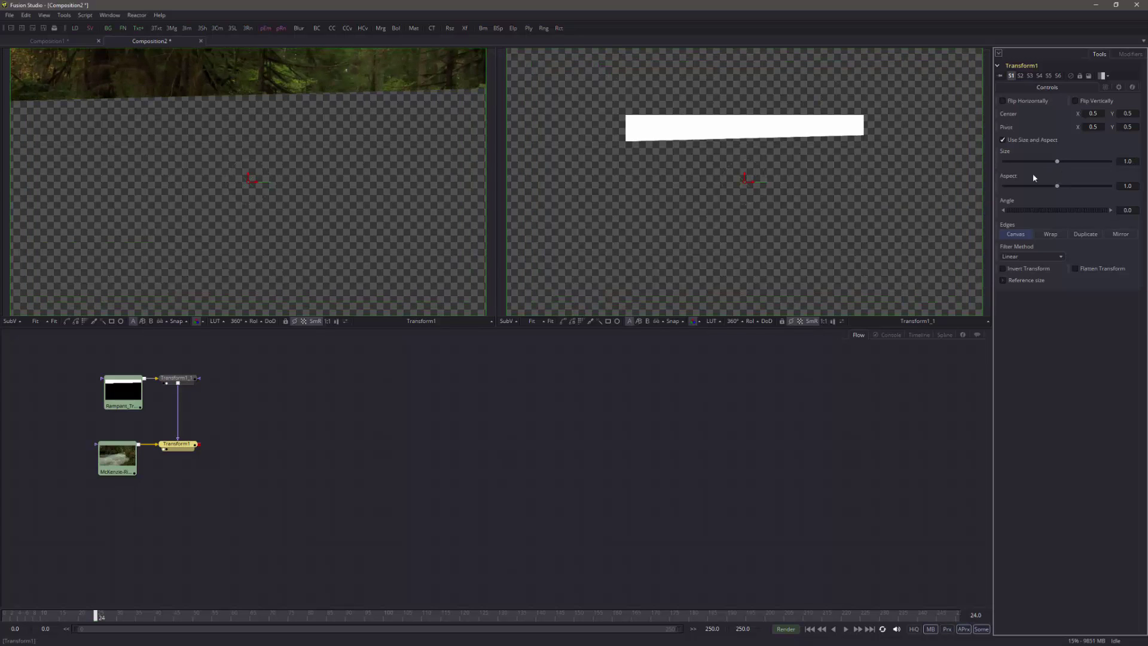
{"action": "left_click_drag", "start_coordinate": [109, 470], "coordinate": [73, 467]}
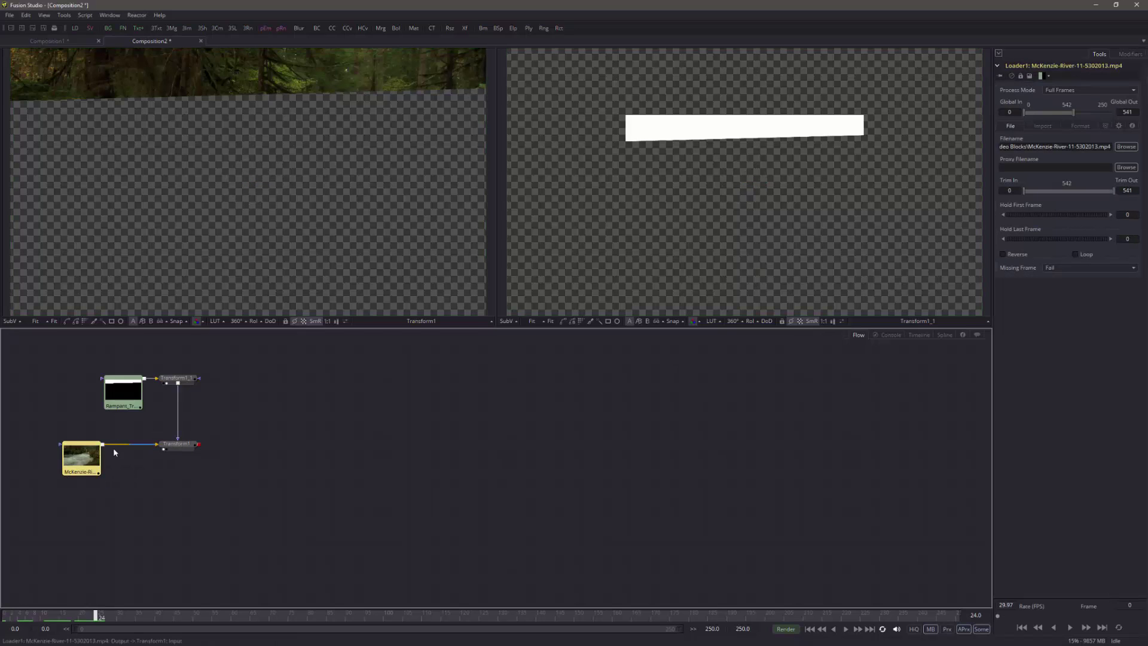
Insert Transform2 between the McKenzie loader and Transform1
{"action": "mouse_move", "coordinate": [88, 458]}
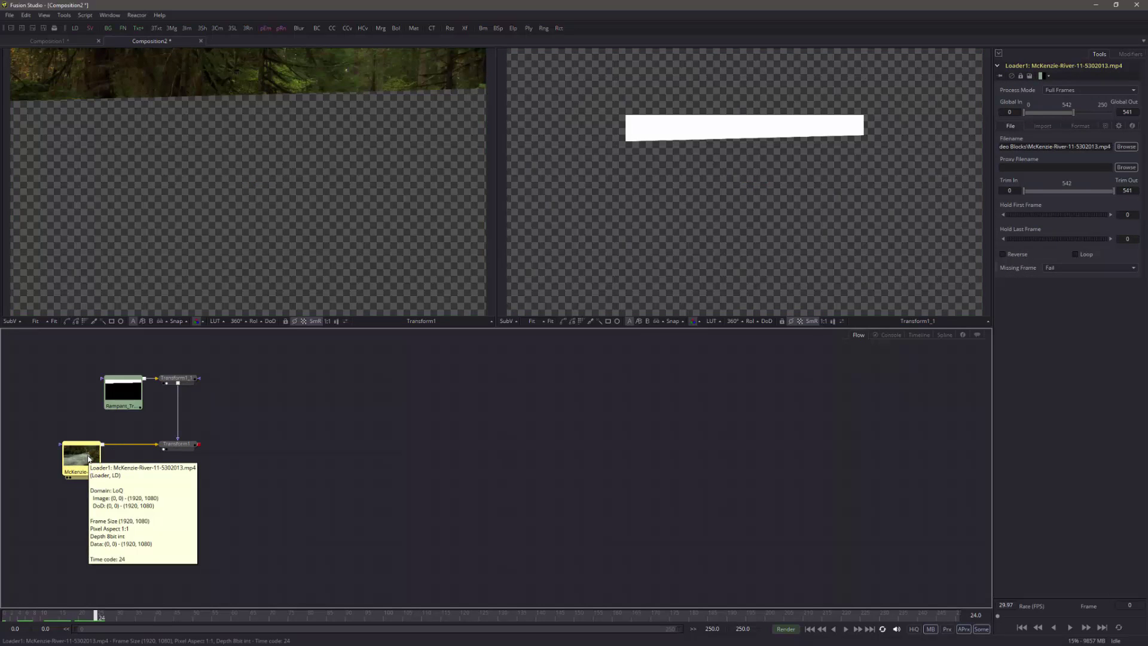
{"action": "key", "text": "shift+space"}
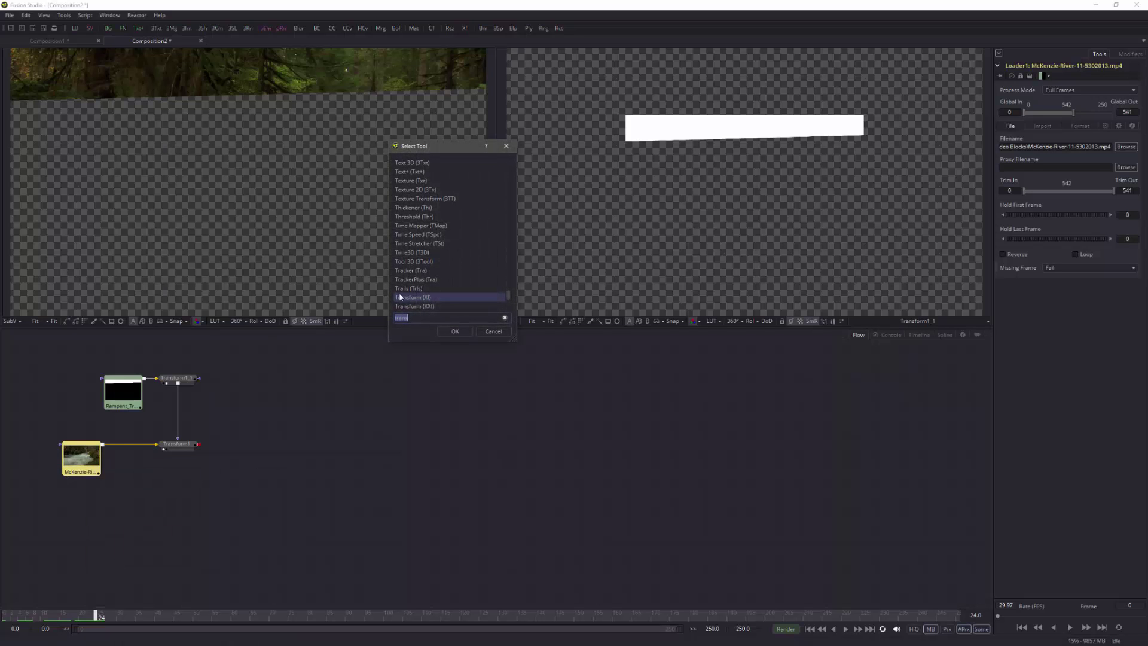
{"action": "left_click", "coordinate": [454, 330]}
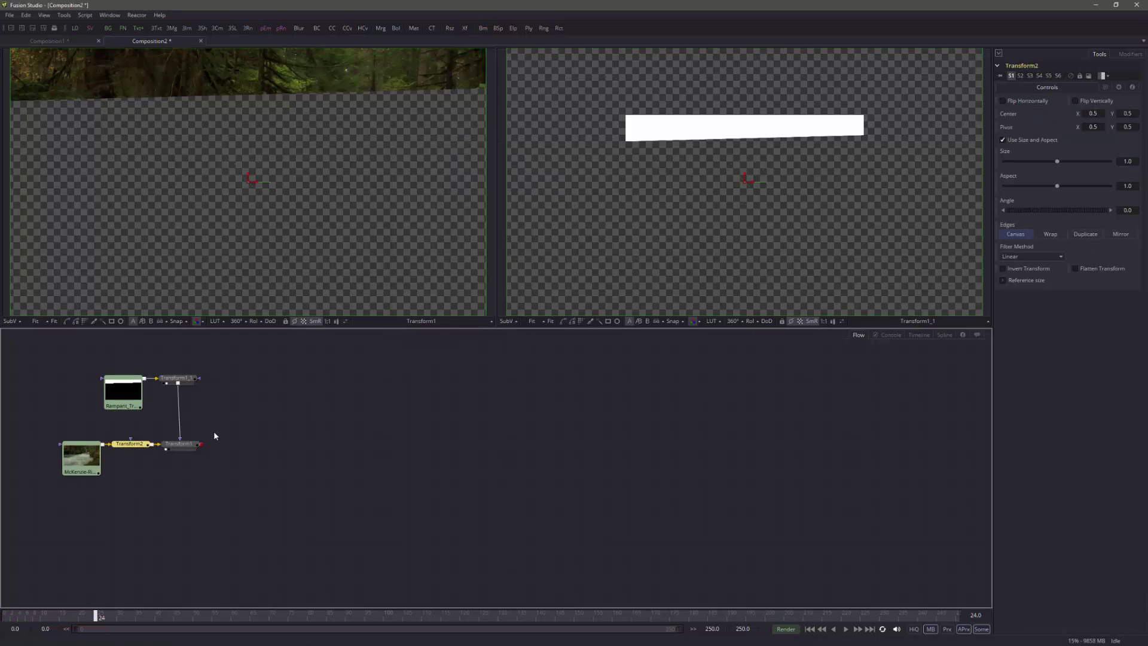
{"action": "left_click_drag", "start_coordinate": [92, 358], "coordinate": [183, 385]}
{"action": "left_click", "coordinate": [131, 447]}
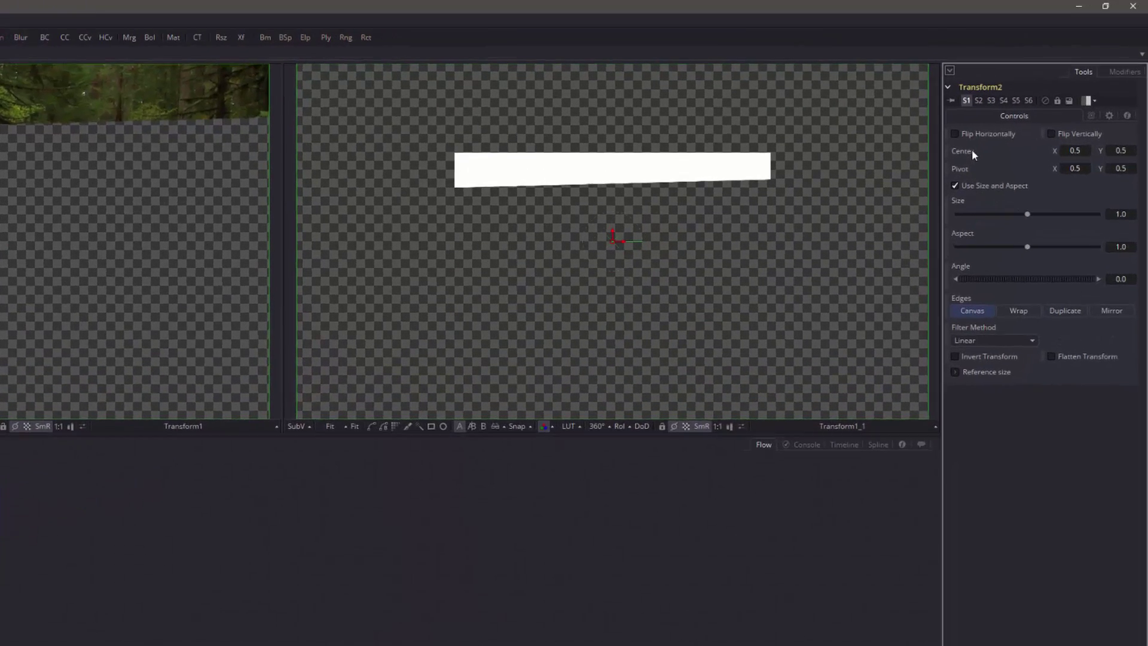
Drive Transform2's Center with an XY Path and move Y to 0.794 to show the rapids
{"action": "right_click", "coordinate": [972, 152]}
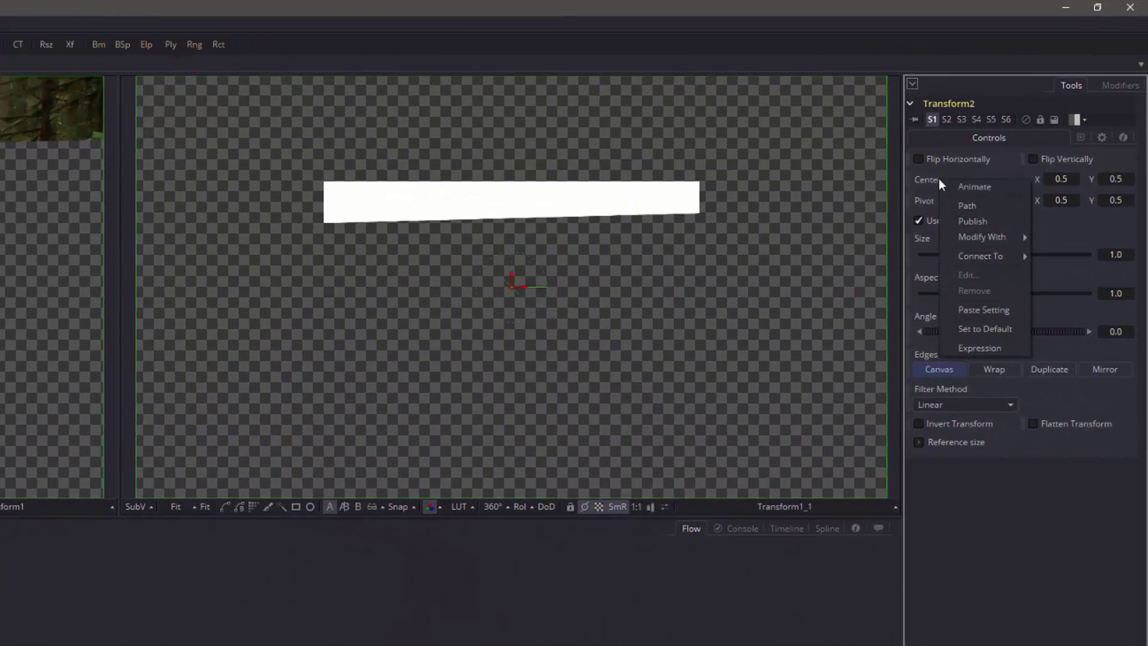
{"action": "mouse_move", "coordinate": [973, 236]}
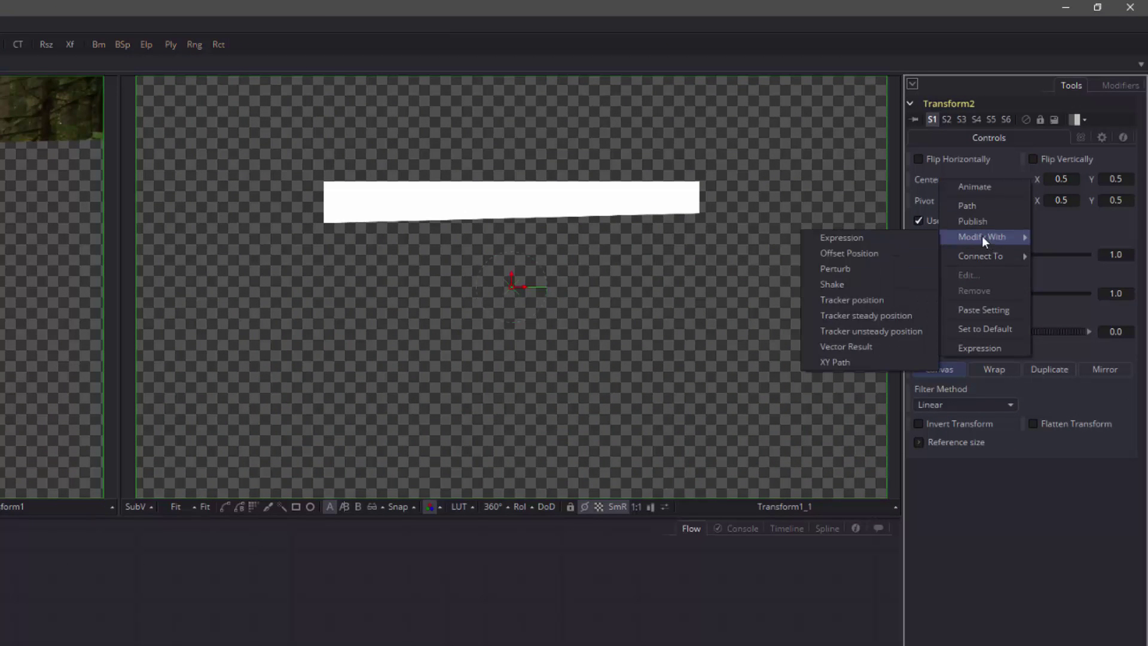
{"action": "left_click", "coordinate": [865, 359]}
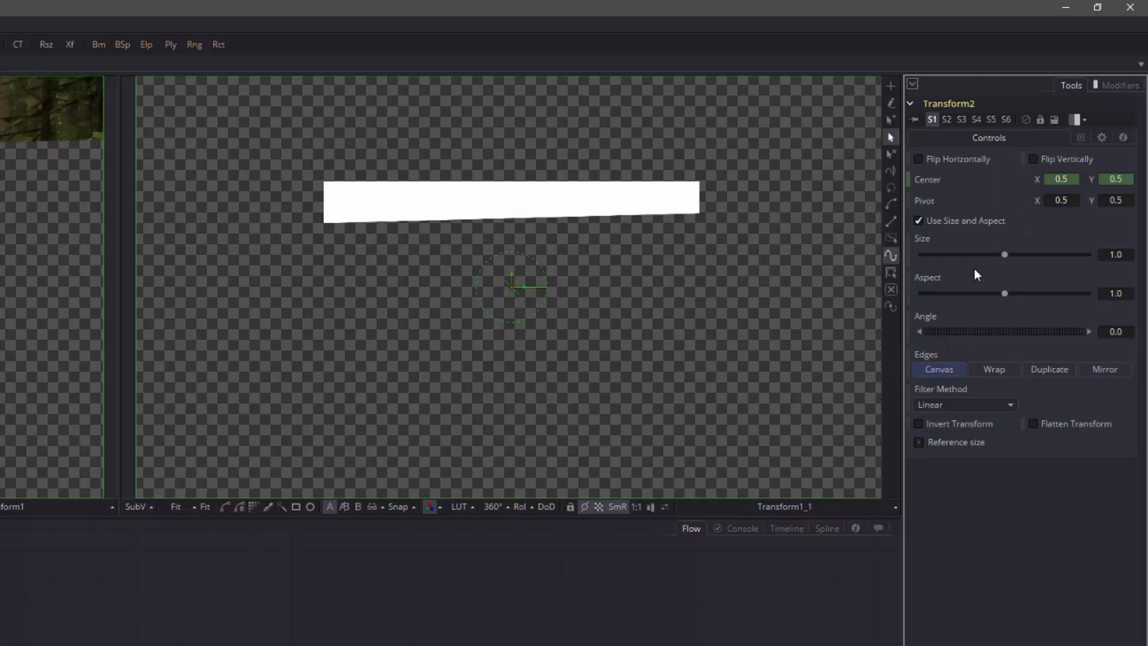
{"action": "left_click", "coordinate": [1110, 82]}
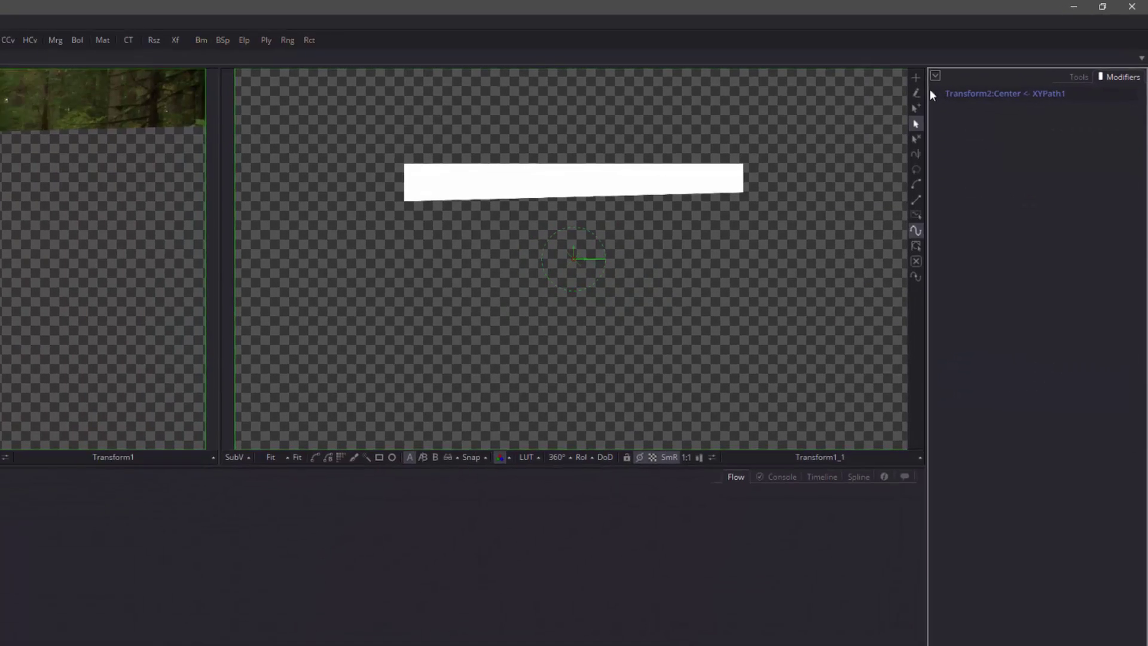
{"action": "left_click", "coordinate": [931, 103]}
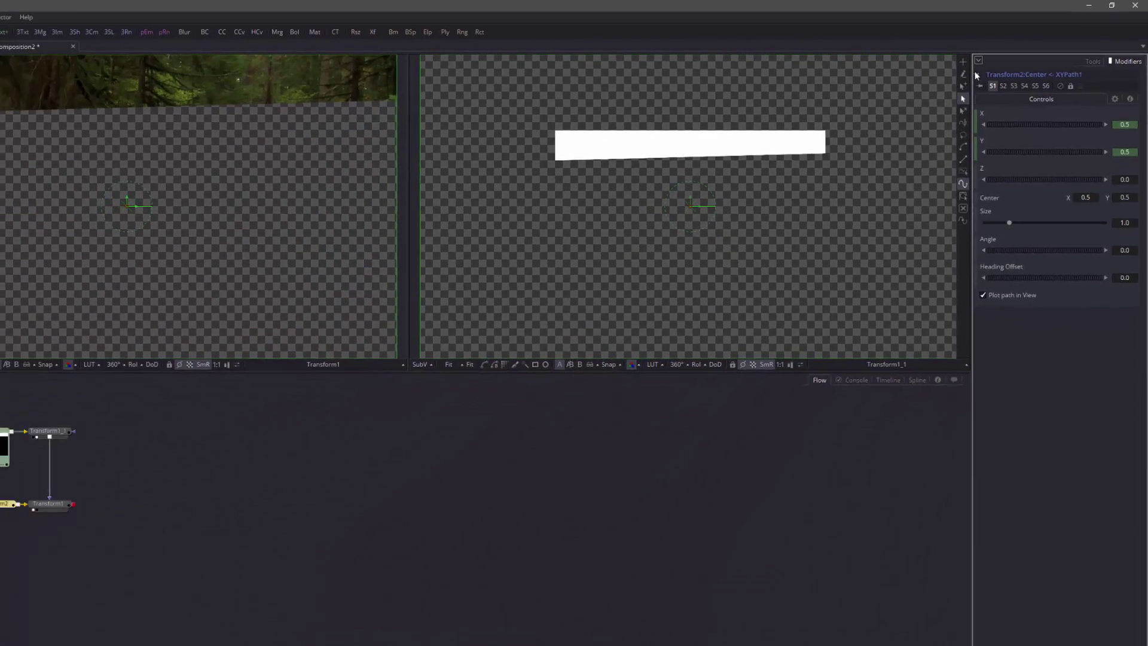
{"action": "left_click_drag", "start_coordinate": [1037, 112], "coordinate": [1082, 127]}
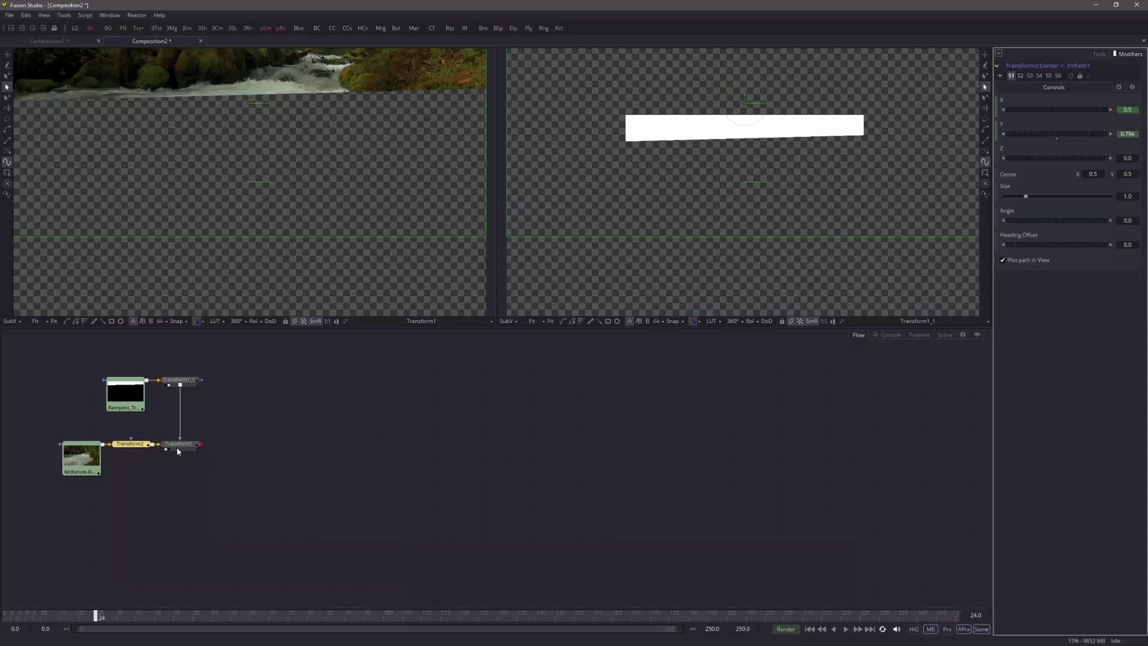
Select all five nodes and paste a duplicate tree, with Transform2_1 feeding Transform1_2
{"action": "left_click", "coordinate": [202, 501]}
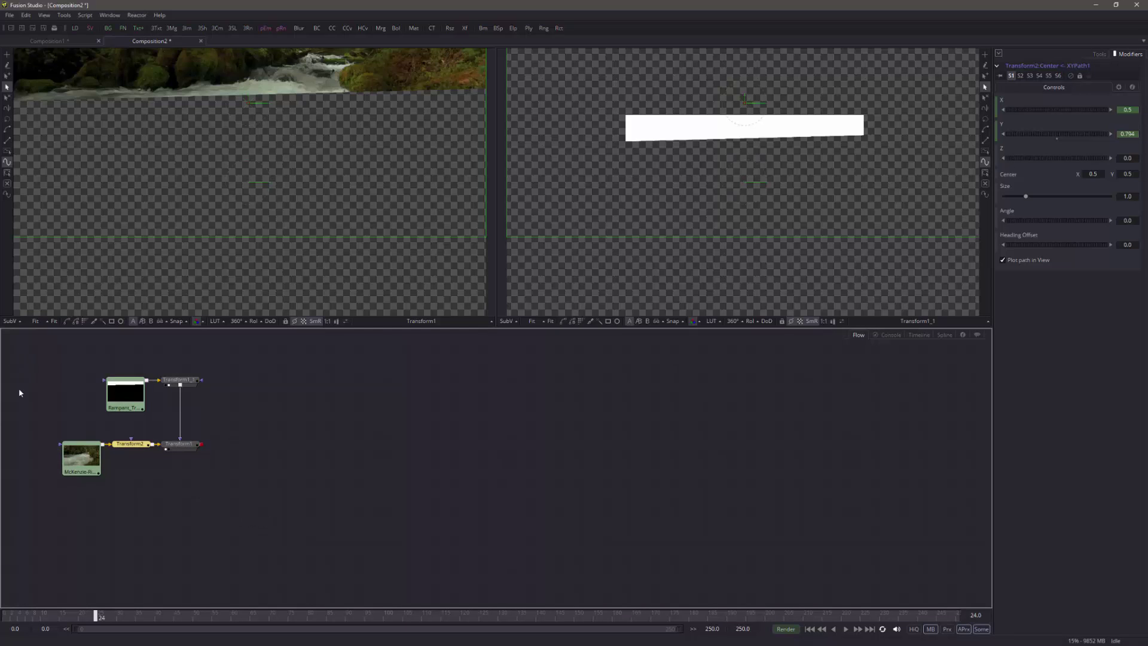
{"action": "left_click_drag", "start_coordinate": [25, 357], "coordinate": [275, 490]}
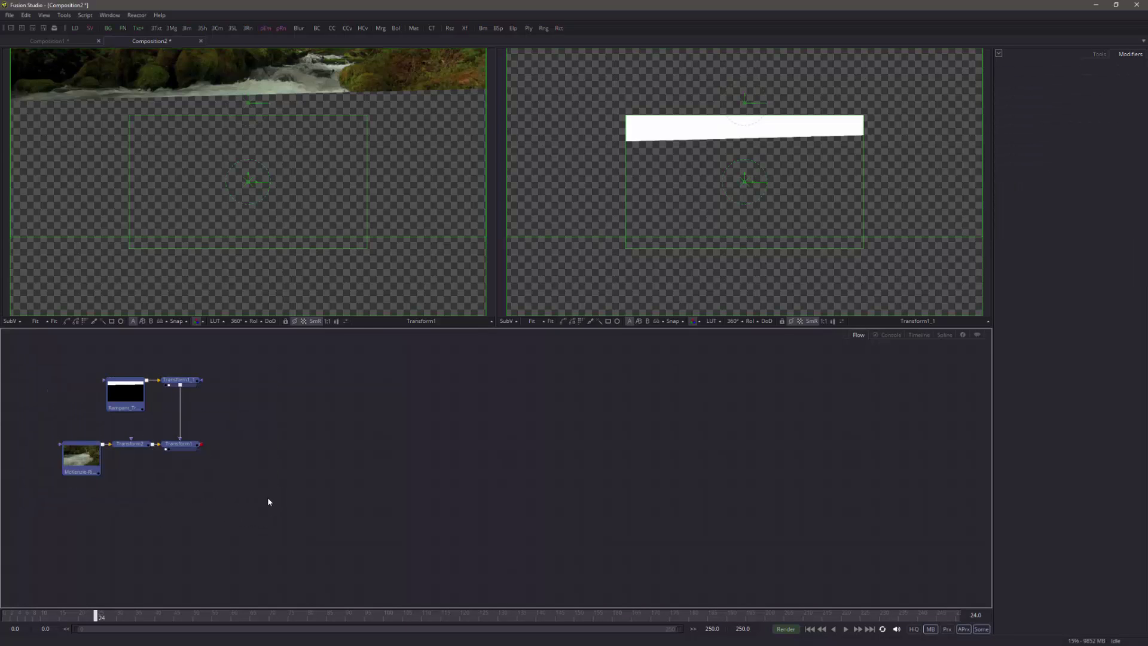
{"action": "left_click", "coordinate": [334, 390]}
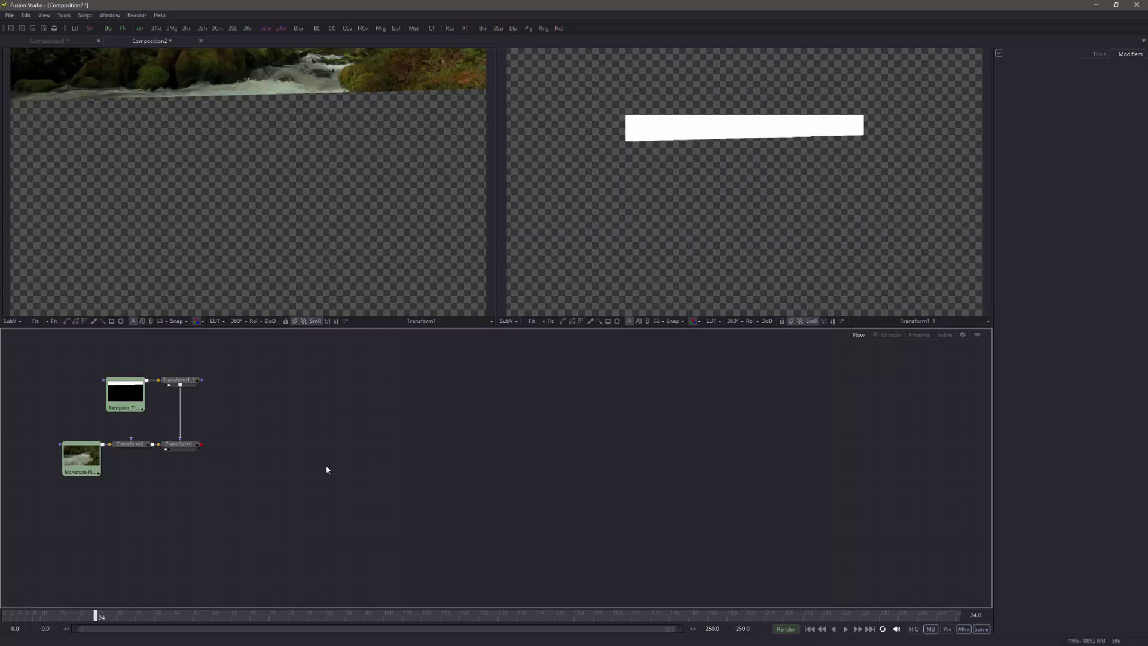
{"action": "key", "text": "ctrl+v"}
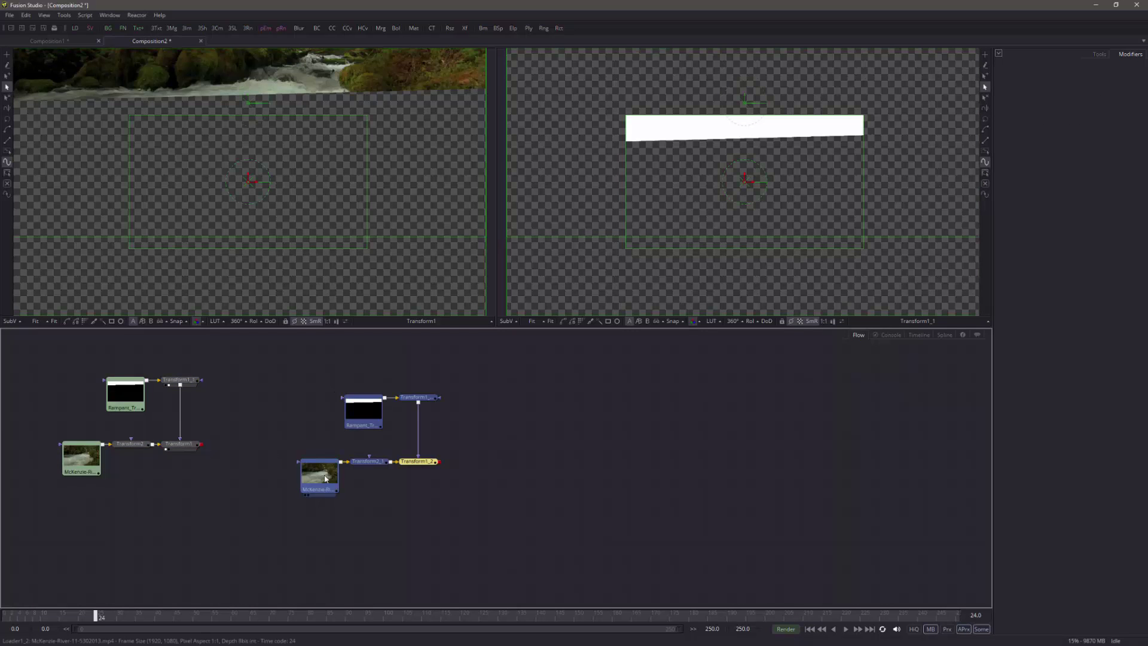
{"action": "left_click", "coordinate": [321, 457]}
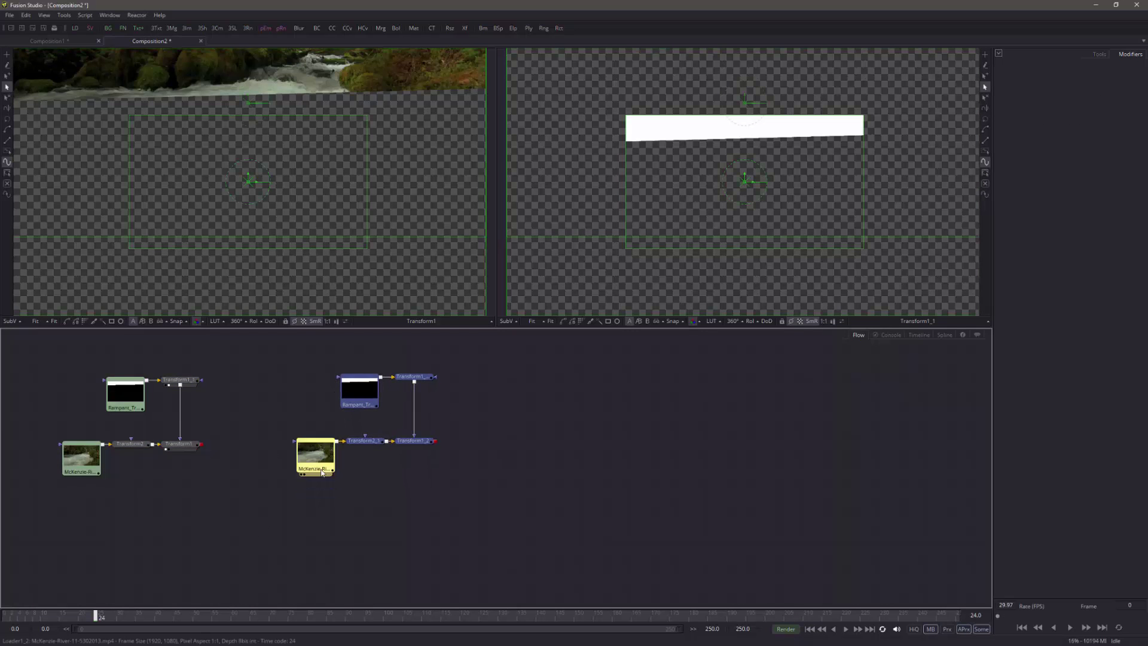
{"action": "left_click", "coordinate": [392, 419]}
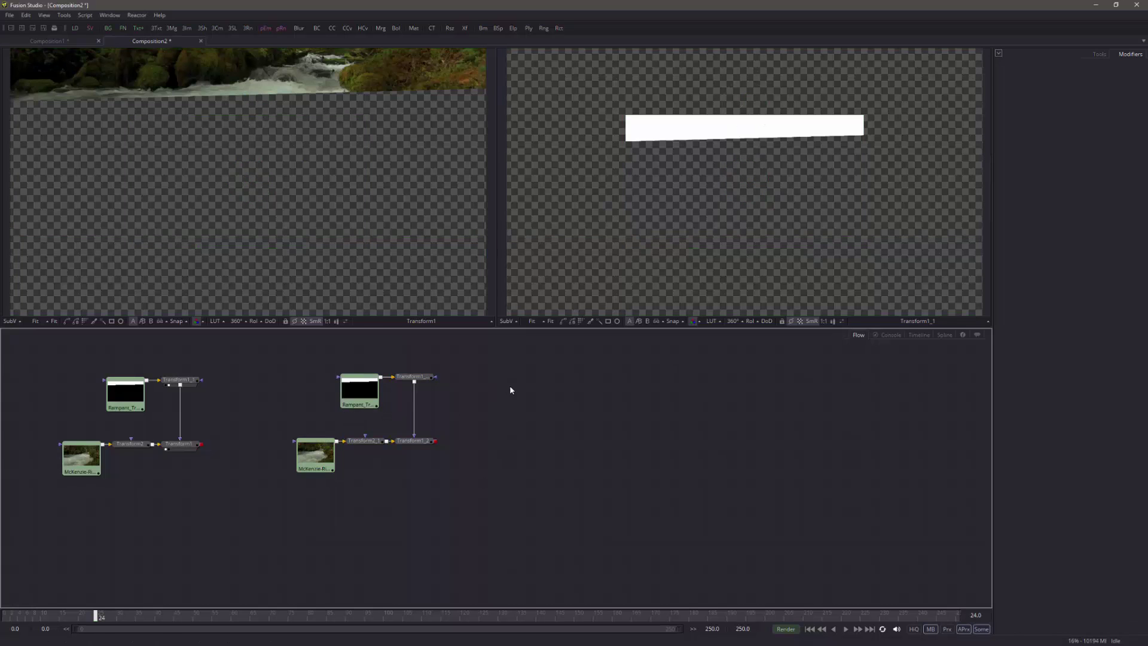
Switch the copied tree's Rampant matte loader to Rampant_Travel_Style_Matte_015_Part_2.mov
{"action": "left_click", "coordinate": [355, 394]}
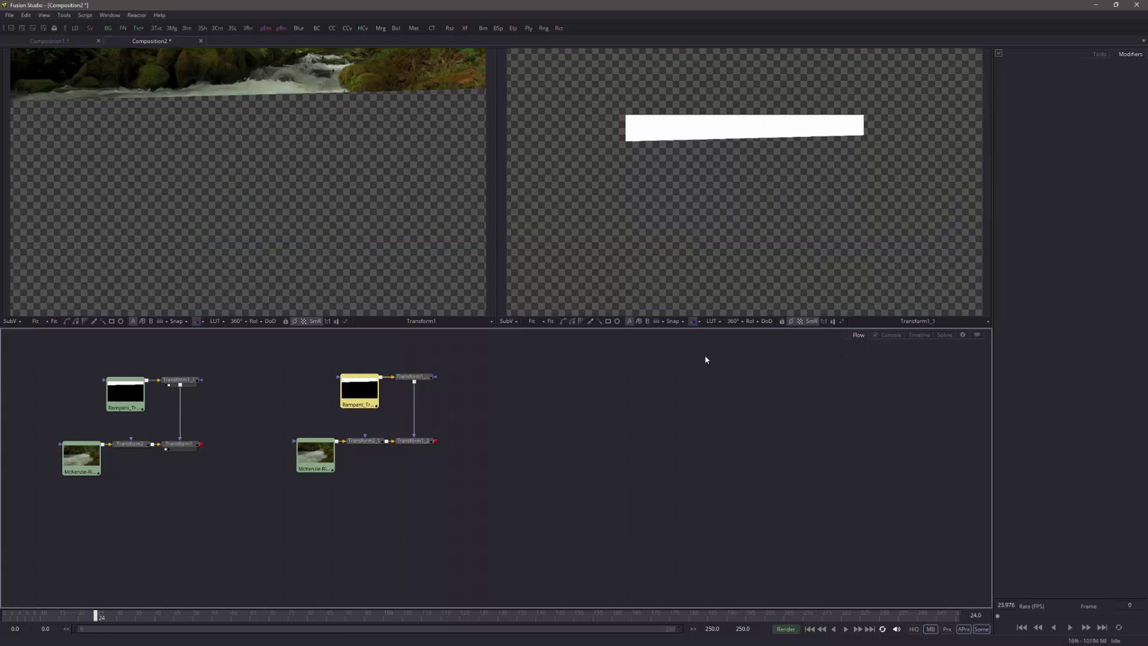
{"action": "left_click", "coordinate": [1098, 55]}
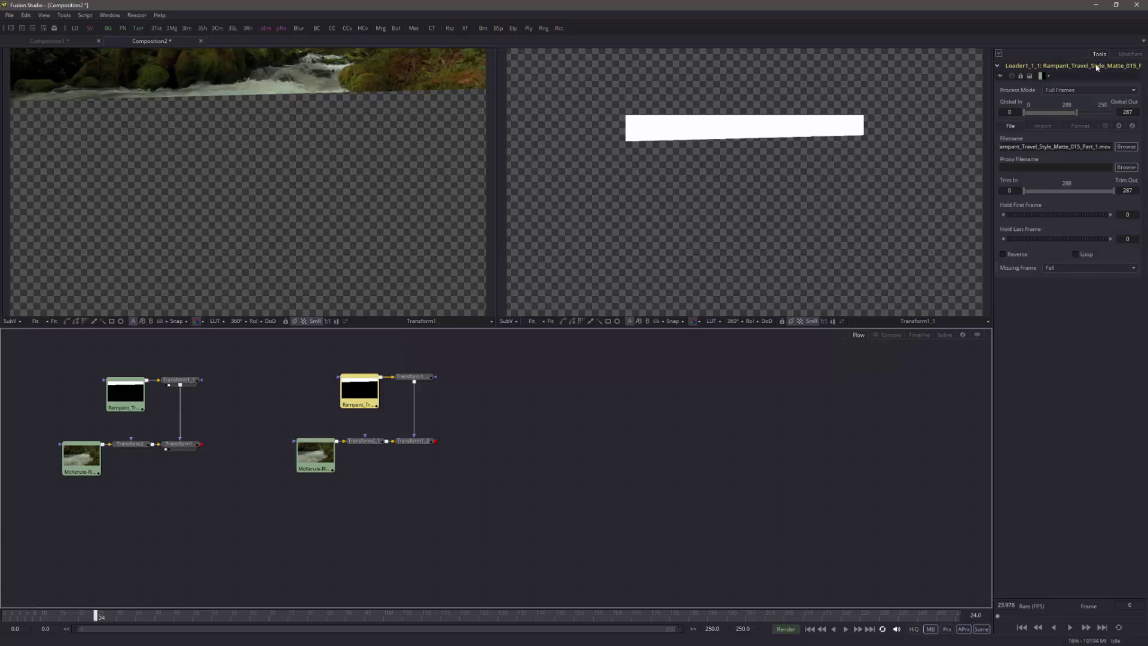
{"action": "left_click", "coordinate": [1126, 147]}
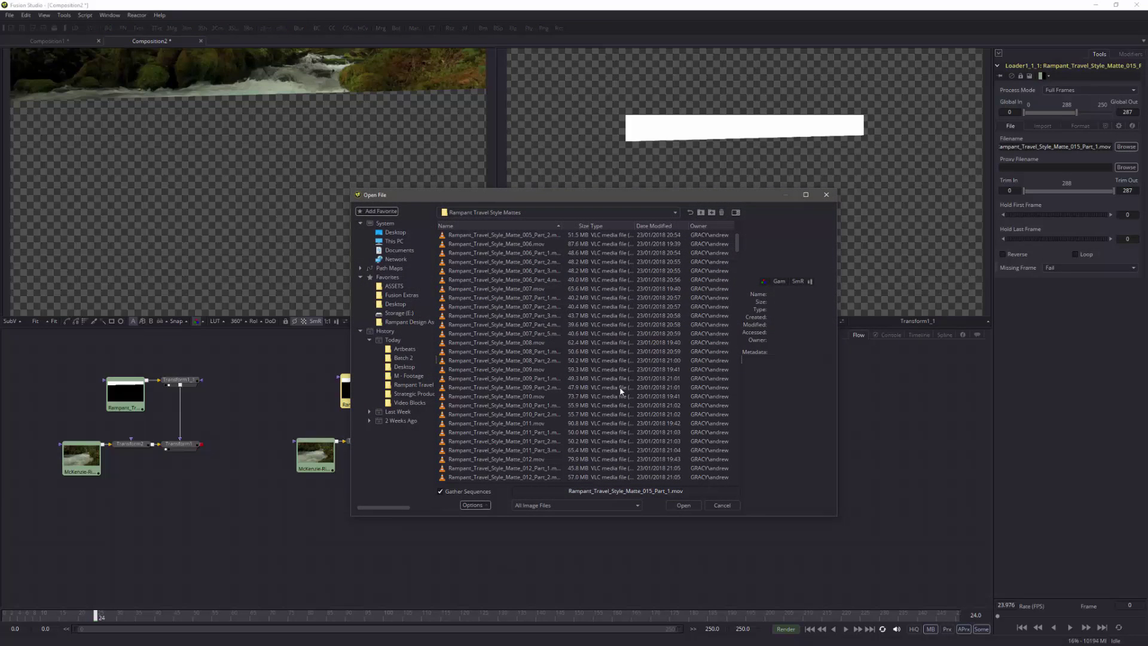
{"action": "scroll", "coordinate": [620, 391], "scroll_direction": "down", "scroll_amount": 5}
{"action": "left_click", "coordinate": [536, 442]}
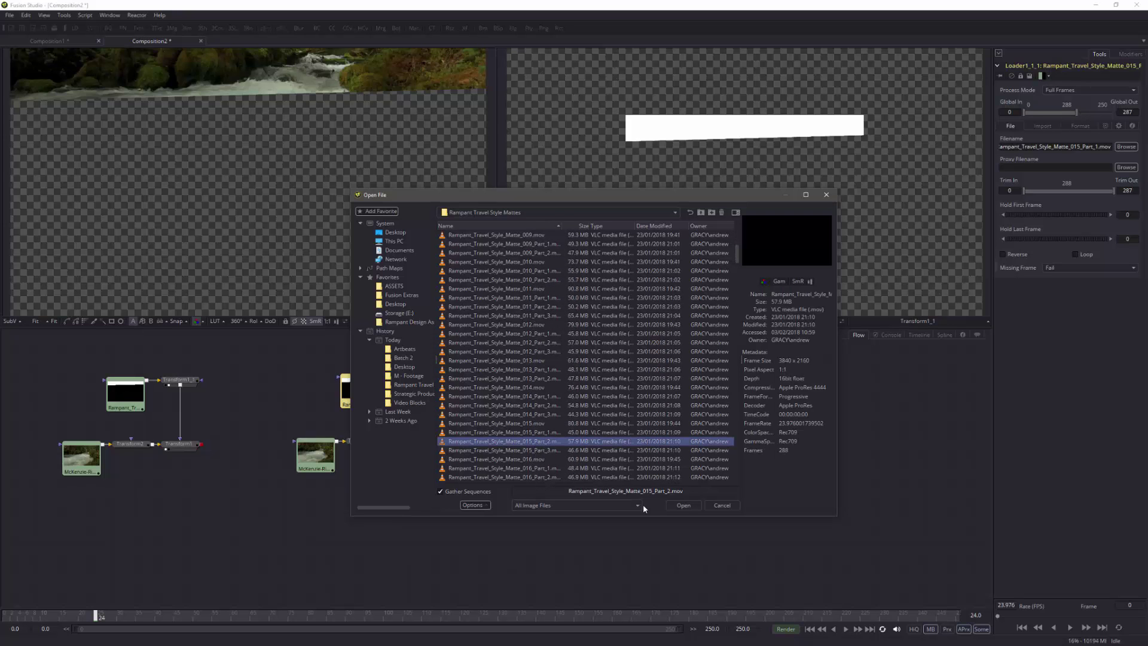
{"action": "left_click", "coordinate": [683, 505]}
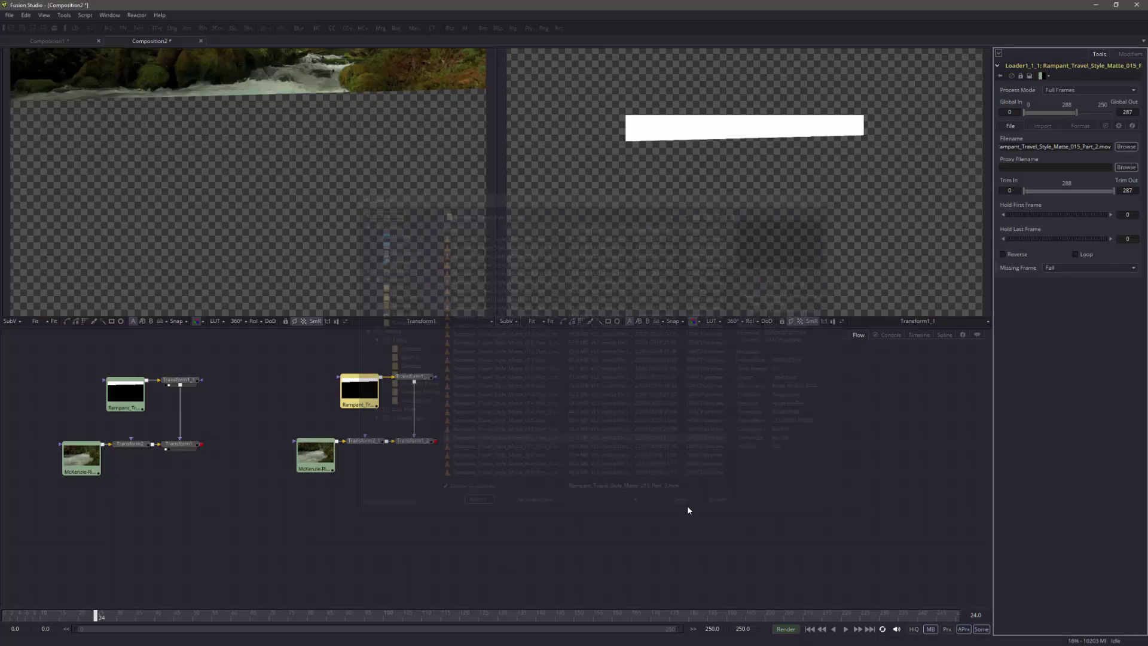
{"action": "left_click", "coordinate": [315, 467]}
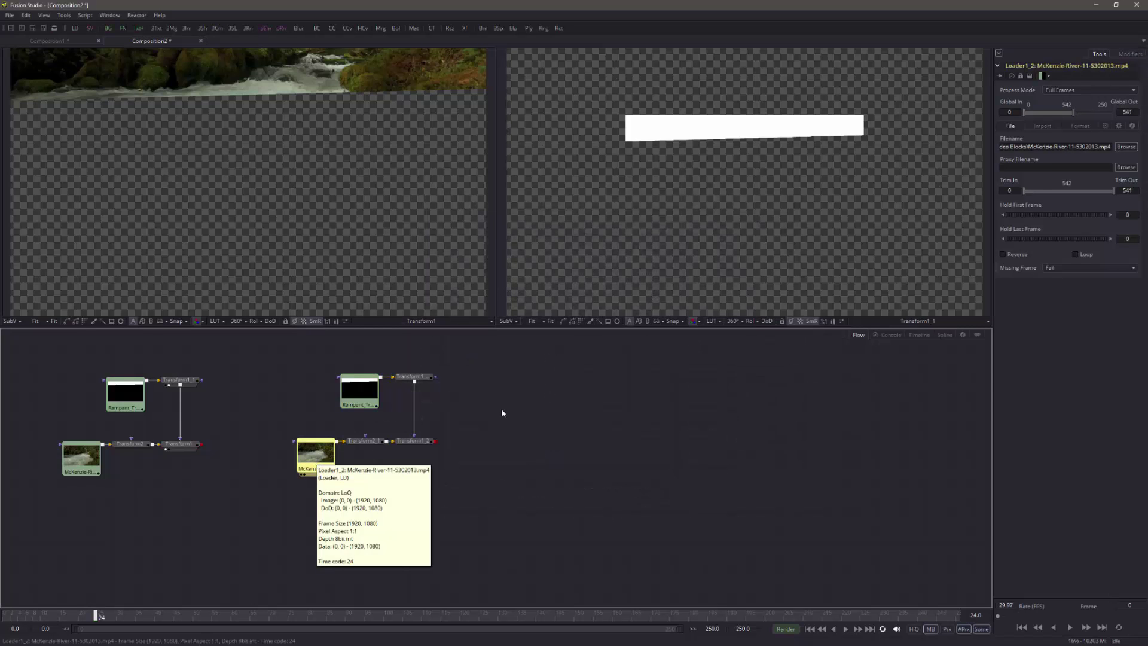
Load Vietnam-HalongBay-2.mp4 into Loader1_2, reset its trim to 740 frames, and view Transform1_2
{"action": "left_click", "coordinate": [1125, 147]}
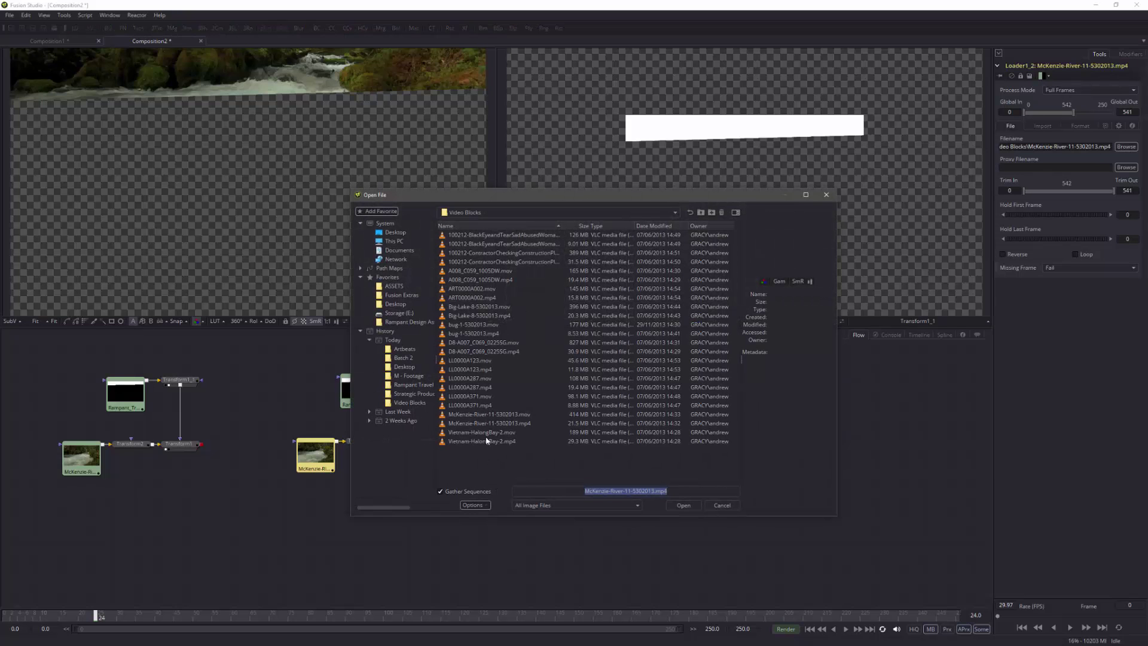
{"action": "left_click", "coordinate": [487, 441]}
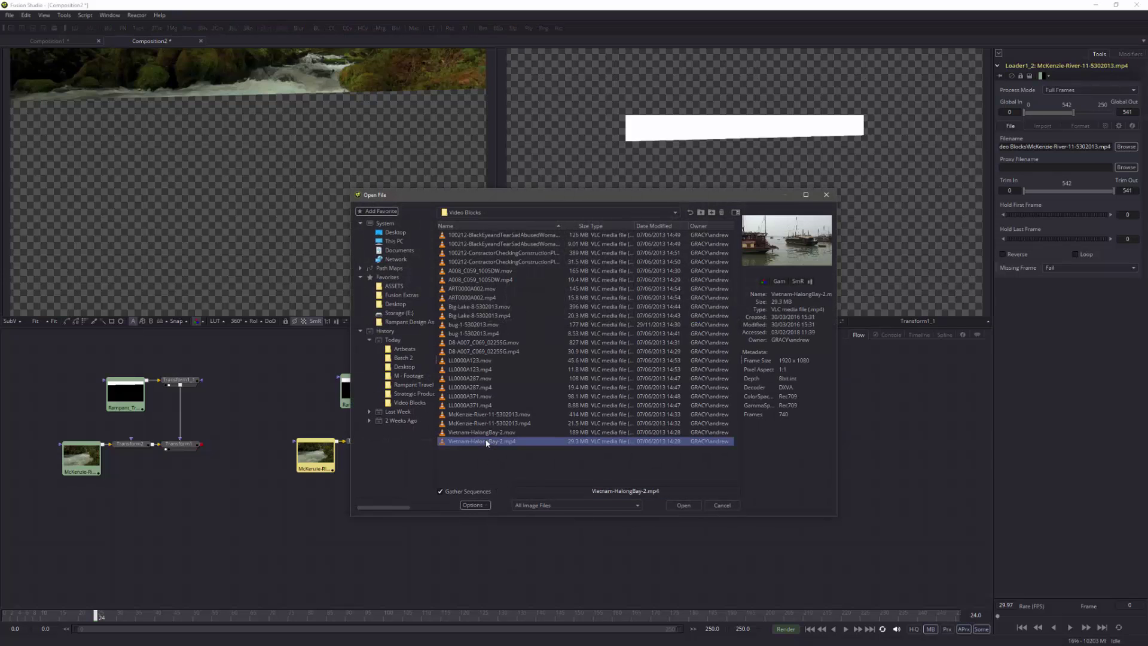
{"action": "left_click", "coordinate": [684, 505]}
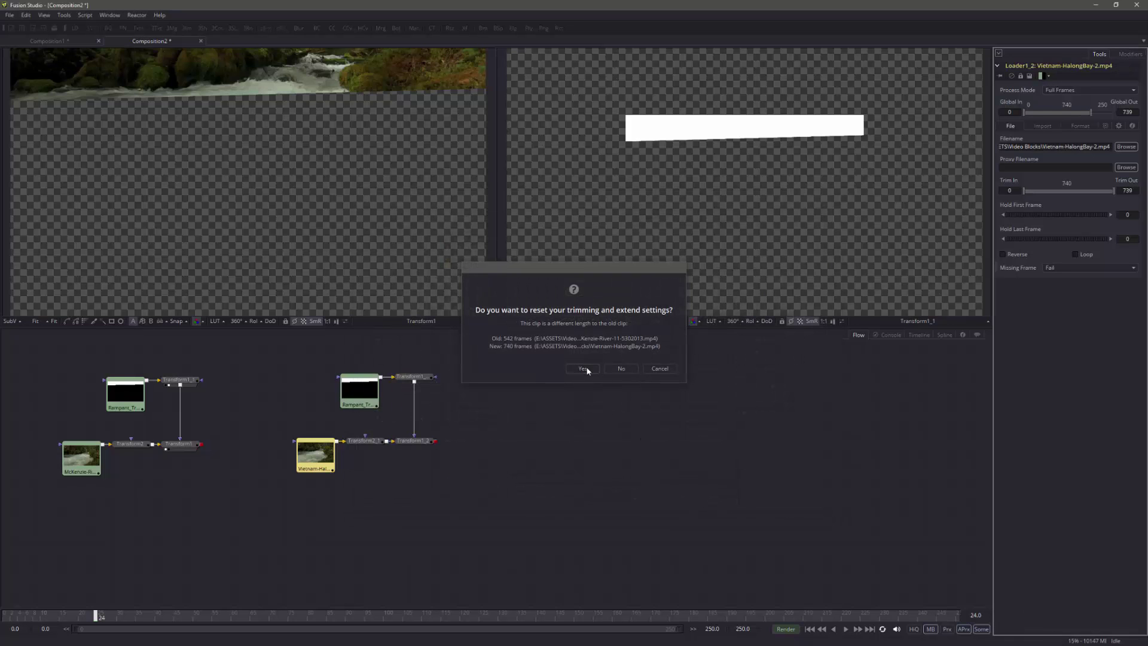
{"action": "left_click", "coordinate": [584, 368]}
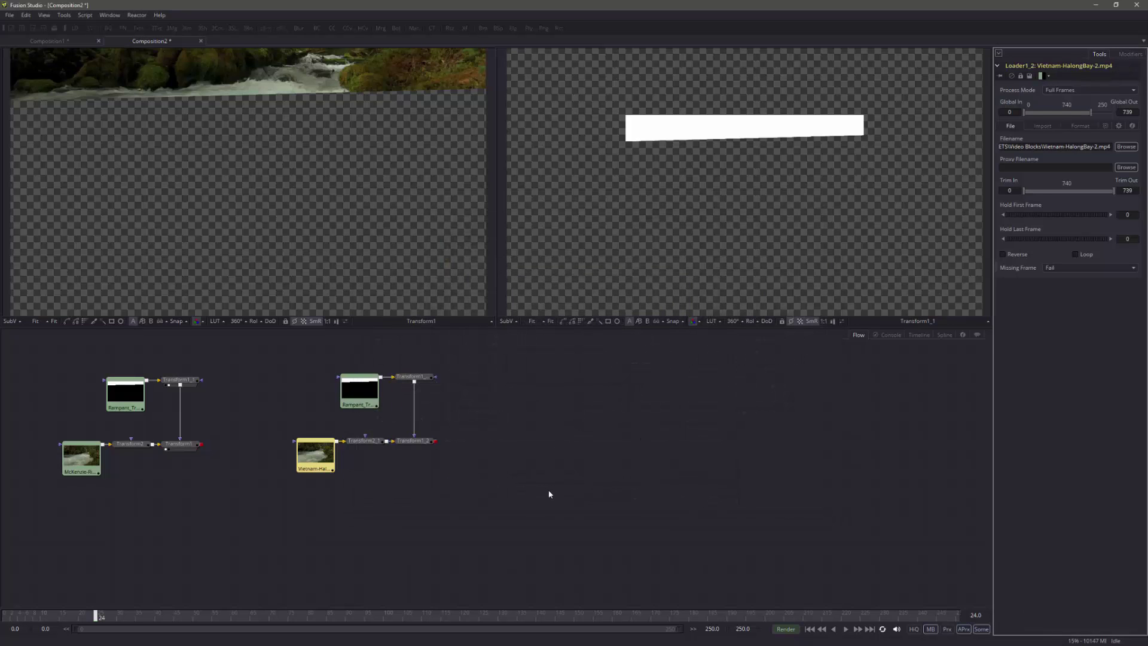
{"action": "left_click", "coordinate": [403, 446]}
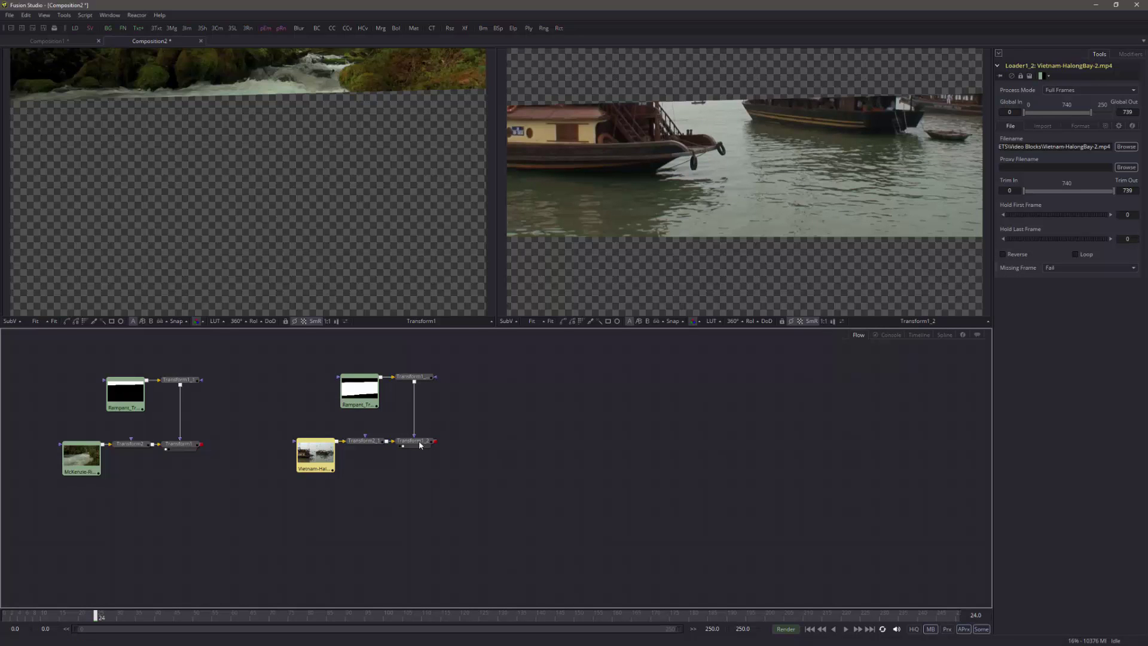
Lower Transform2_1's XY Path Y to about 0.483 so the boats fill the strip
{"action": "left_click", "coordinate": [362, 443]}
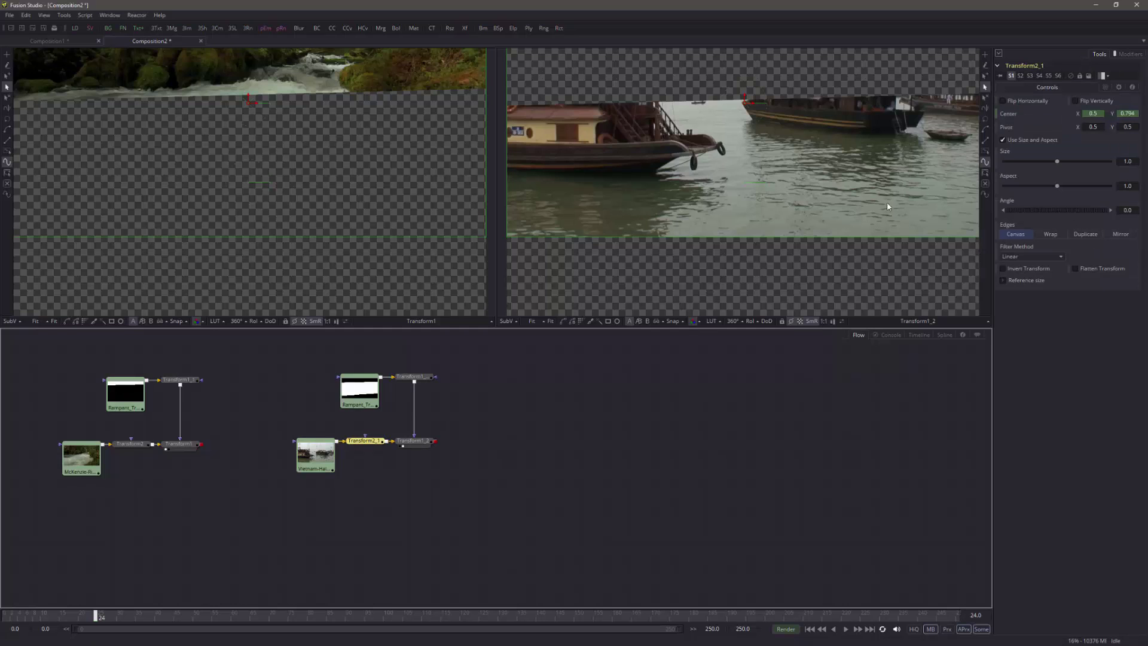
{"action": "left_click", "coordinate": [1129, 55]}
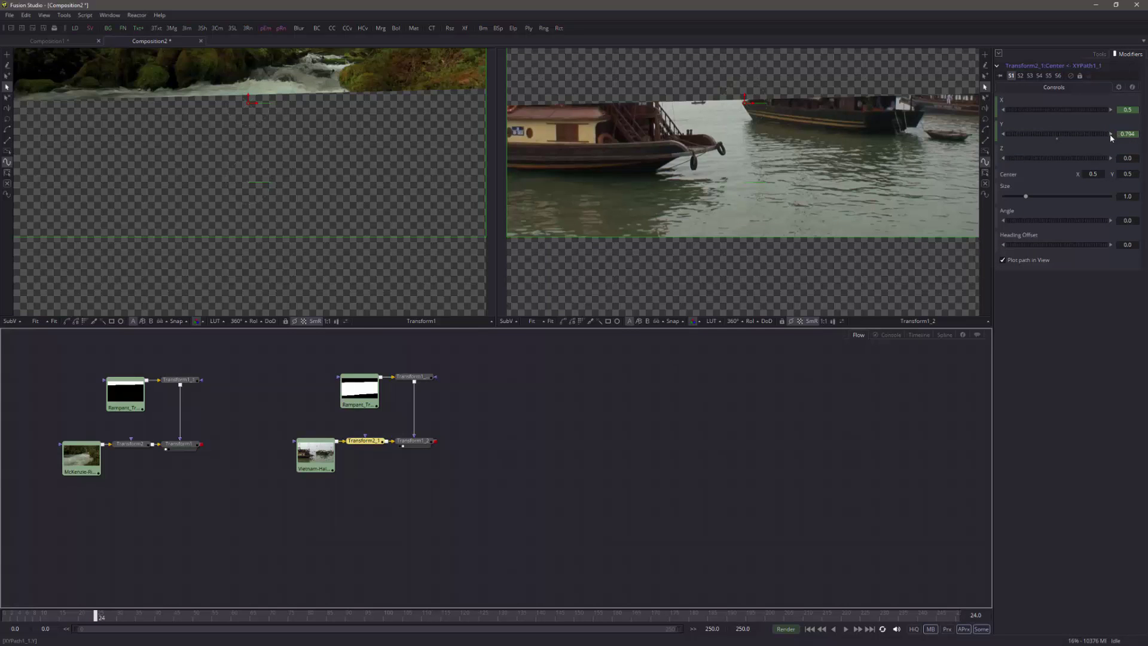
{"action": "left_click_drag", "start_coordinate": [1071, 137], "coordinate": [1040, 143]}
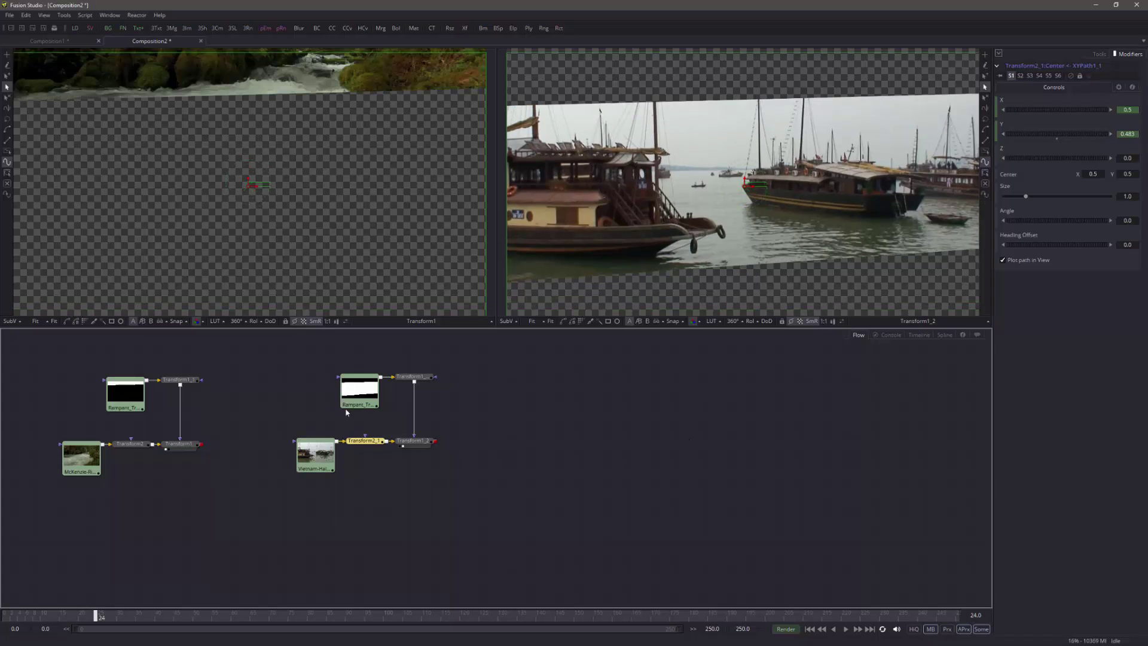
Paste a third copy of the strip node group into the flow
{"action": "left_click", "coordinate": [508, 454]}
{"action": "key", "text": "ctrl+v"}
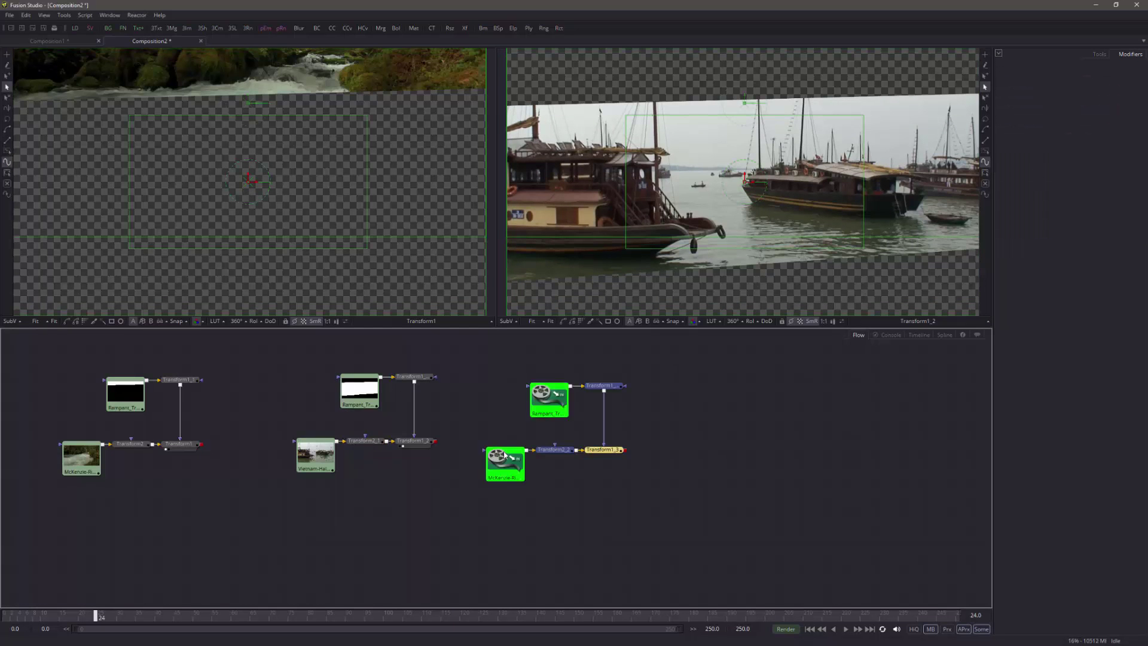
{"action": "left_click_drag", "start_coordinate": [551, 404], "coordinate": [554, 405]}
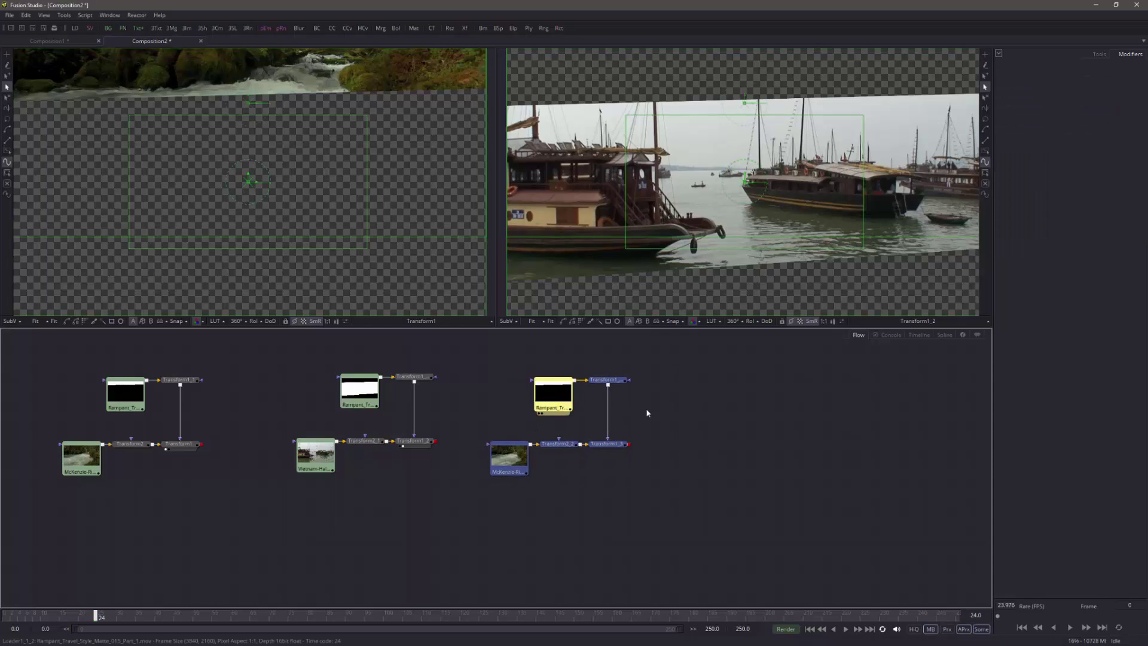
{"action": "left_click", "coordinate": [646, 410]}
Point the third copy's matte loader to Rampant_Travel_Style_Matte_015_Part_3.mov
{"action": "left_click", "coordinate": [549, 396]}
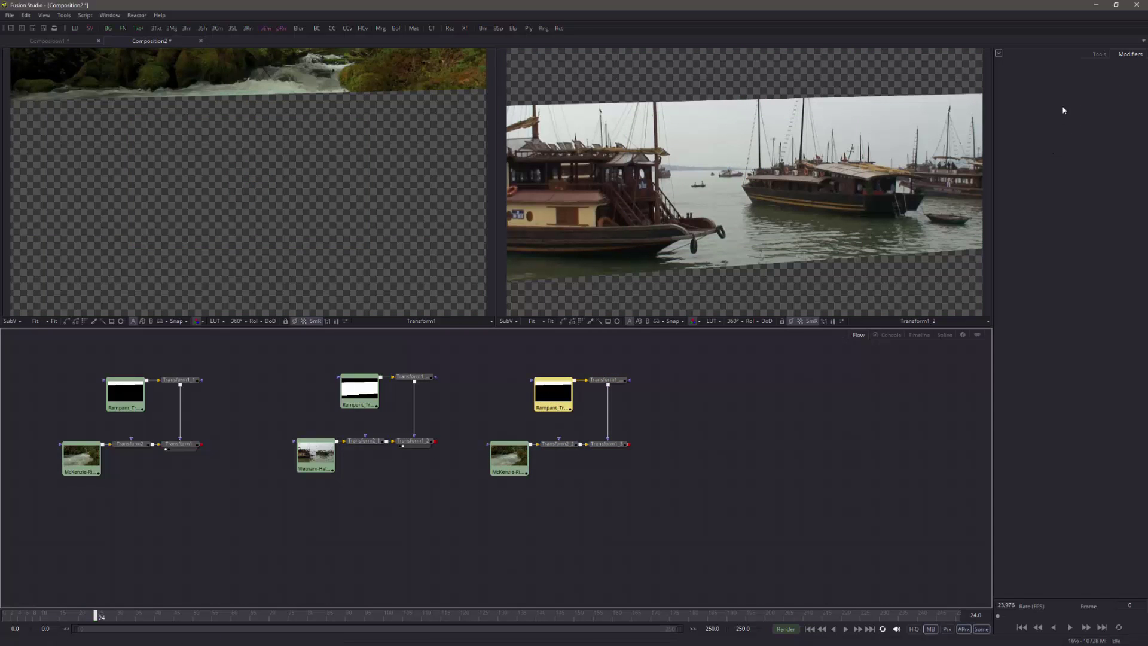
{"action": "left_click", "coordinate": [1107, 55]}
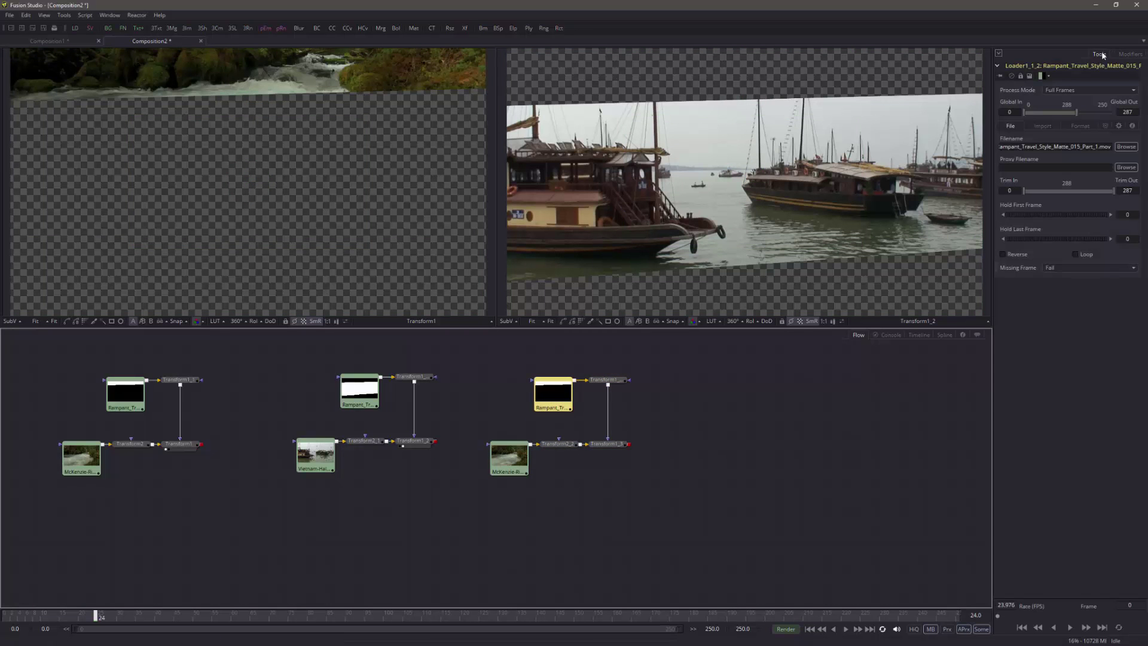
{"action": "left_click", "coordinate": [1126, 147]}
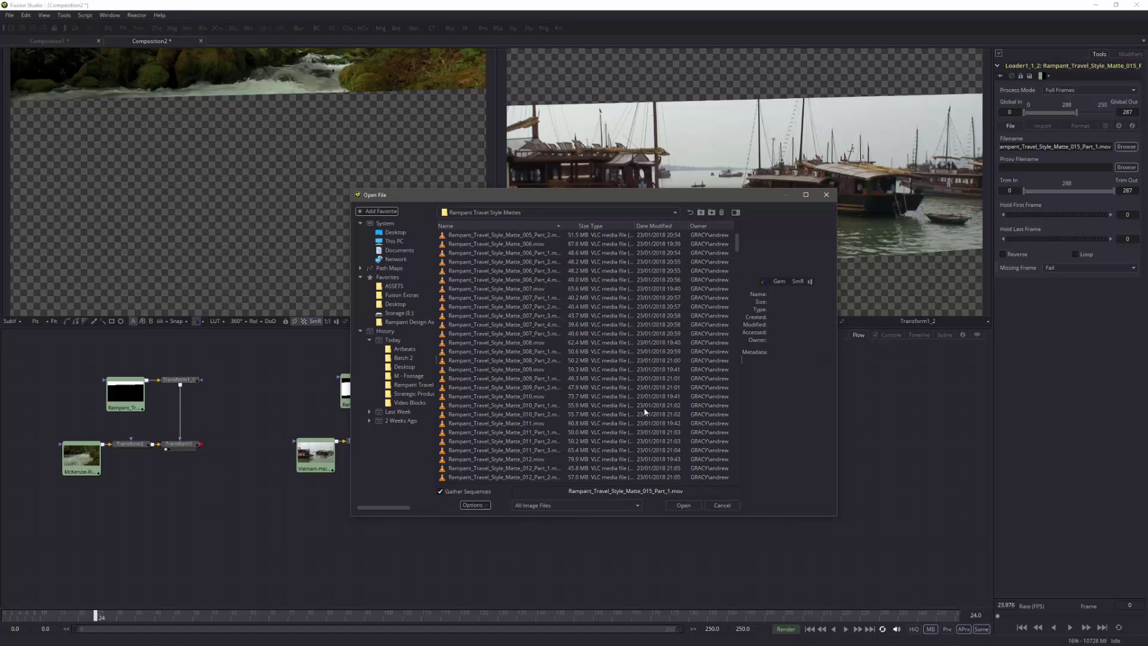
{"action": "scroll", "coordinate": [643, 404], "scroll_direction": "down", "scroll_amount": 3}
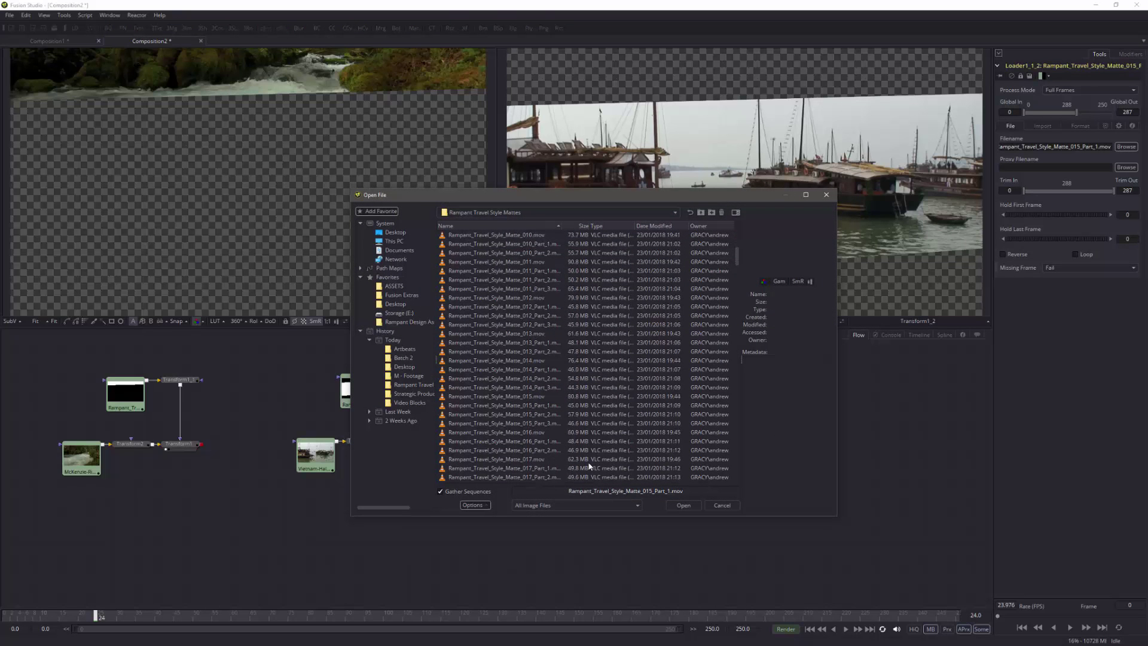
{"action": "left_click", "coordinate": [544, 424]}
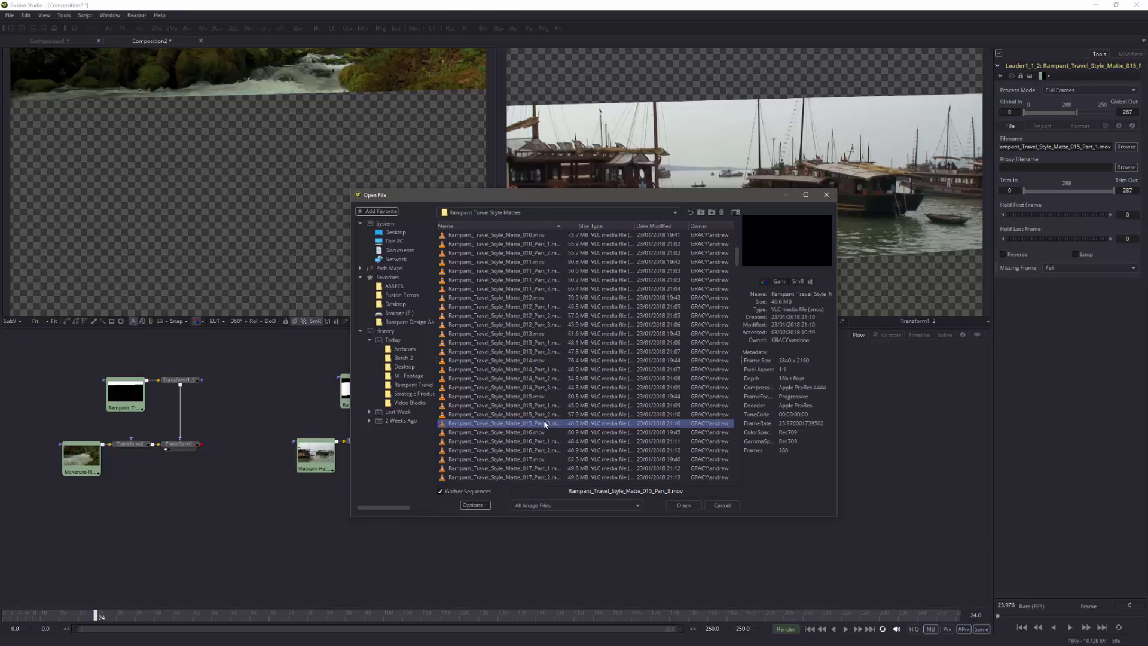
{"action": "left_click", "coordinate": [684, 504]}
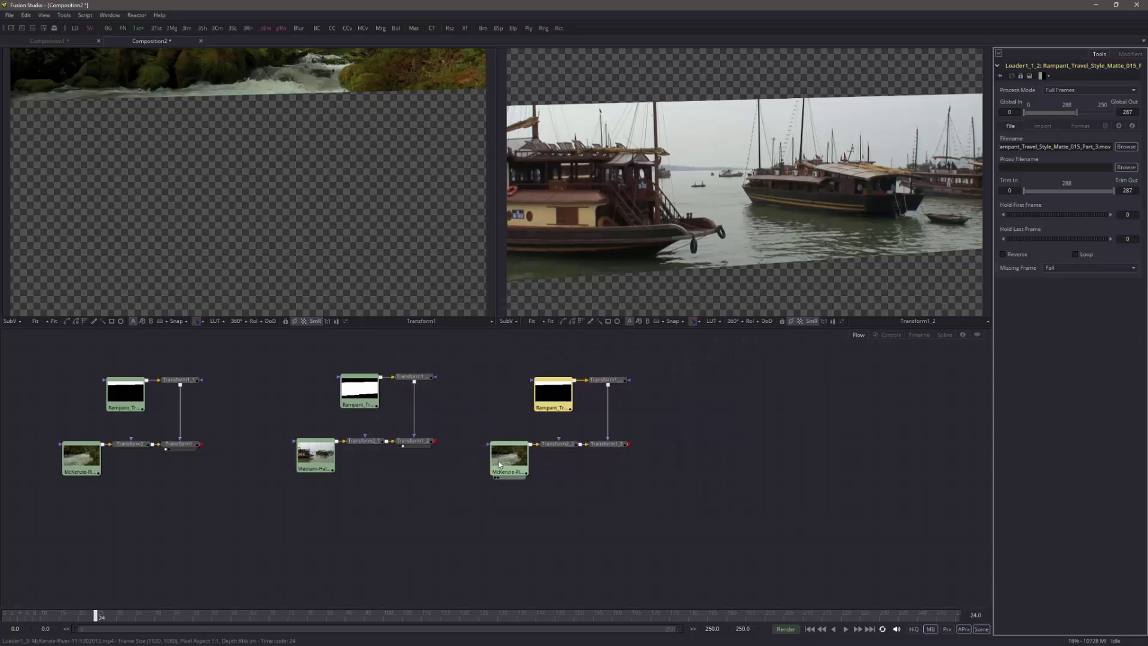
Load Big-Lake-8-5302013.mp4 into Loader1_3, reset its trim to 511 frames, and view Transform1_3
{"action": "left_click", "coordinate": [516, 460]}
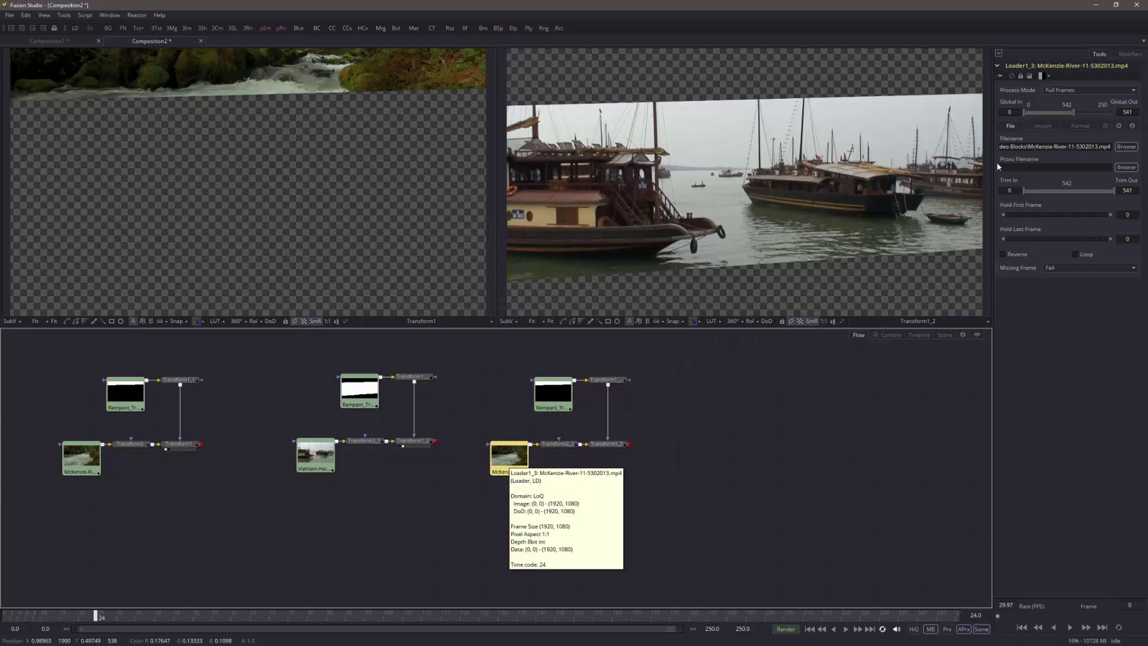
{"action": "left_click", "coordinate": [1125, 147]}
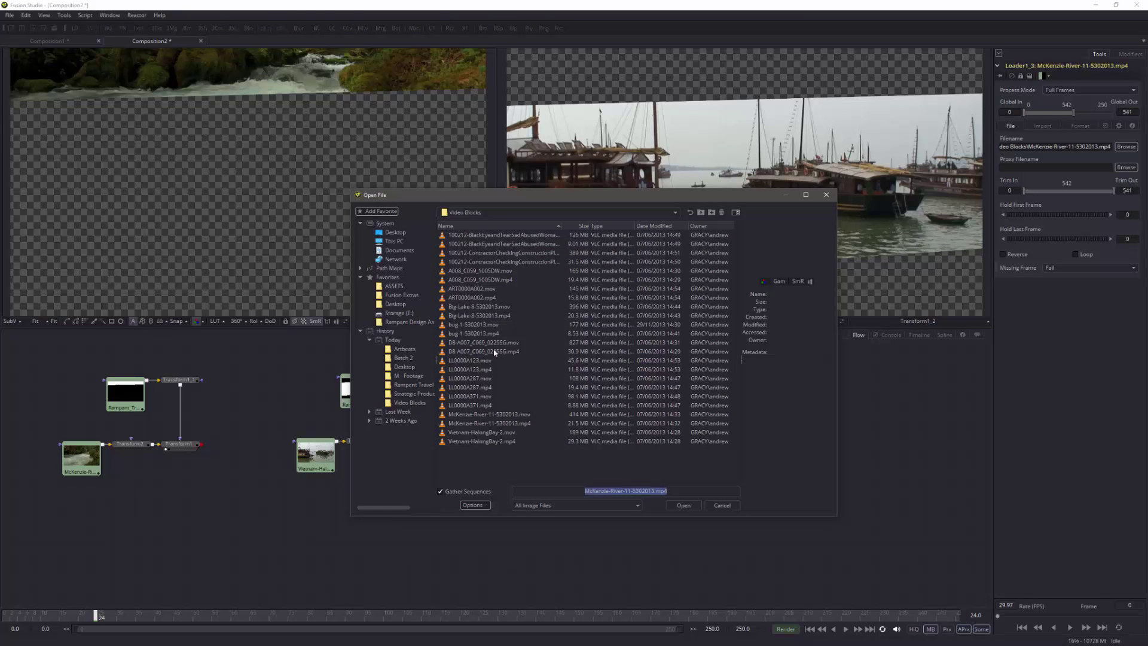
{"action": "left_click", "coordinate": [487, 334]}
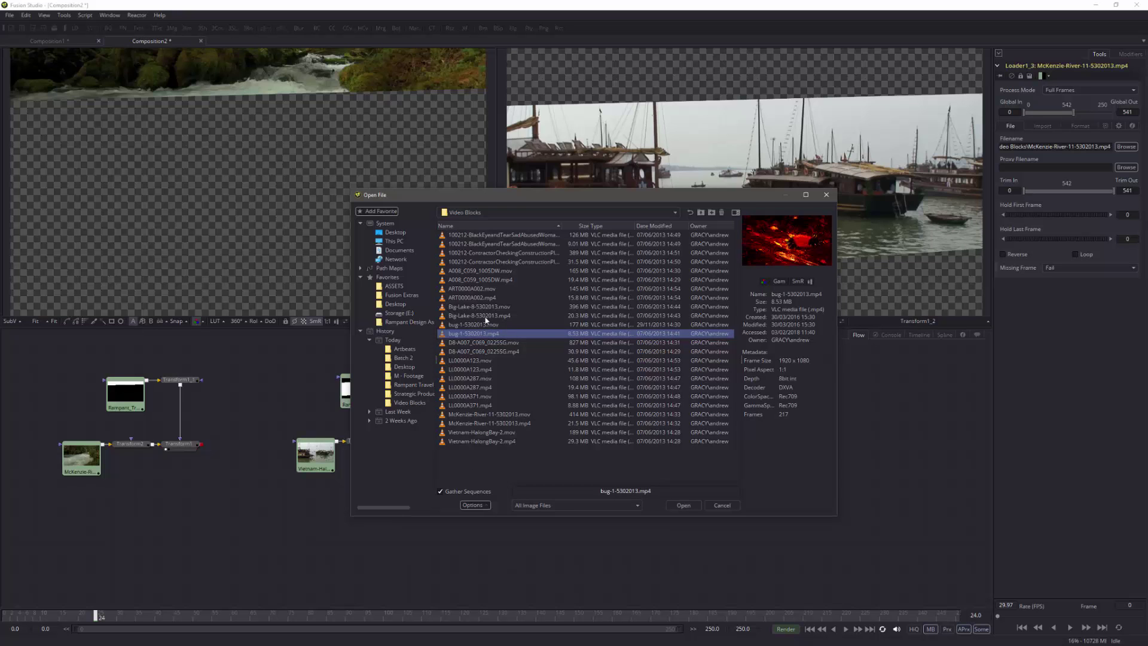
{"action": "left_click", "coordinate": [487, 317]}
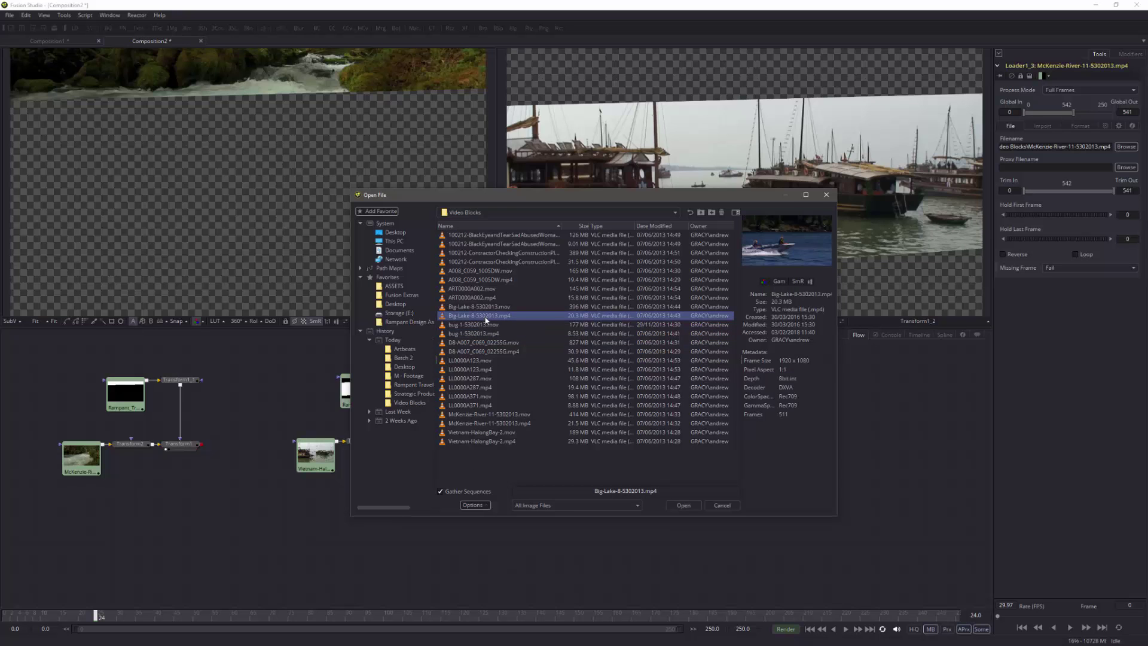
{"action": "left_click", "coordinate": [687, 505]}
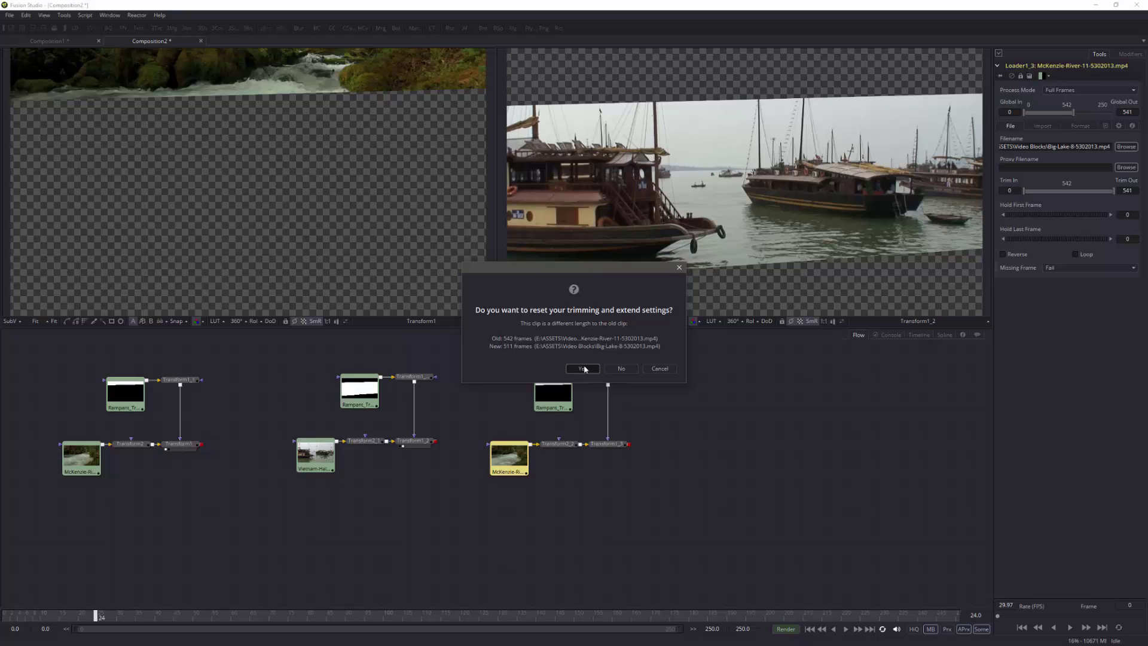
{"action": "left_click", "coordinate": [583, 368]}
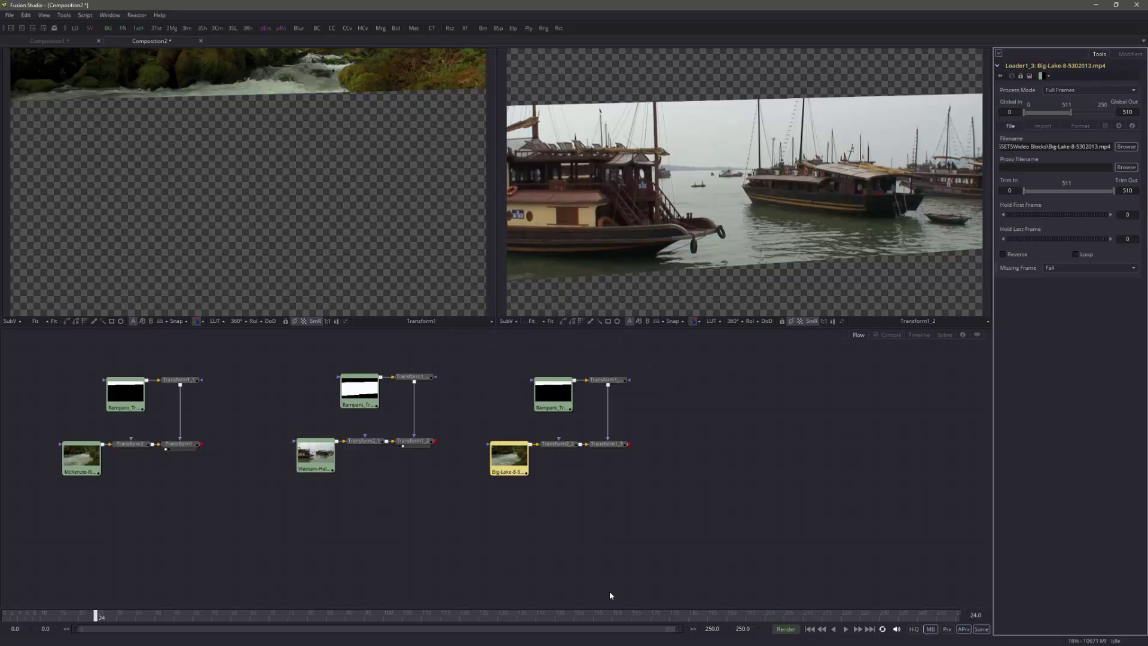
{"action": "left_click", "coordinate": [597, 449]}
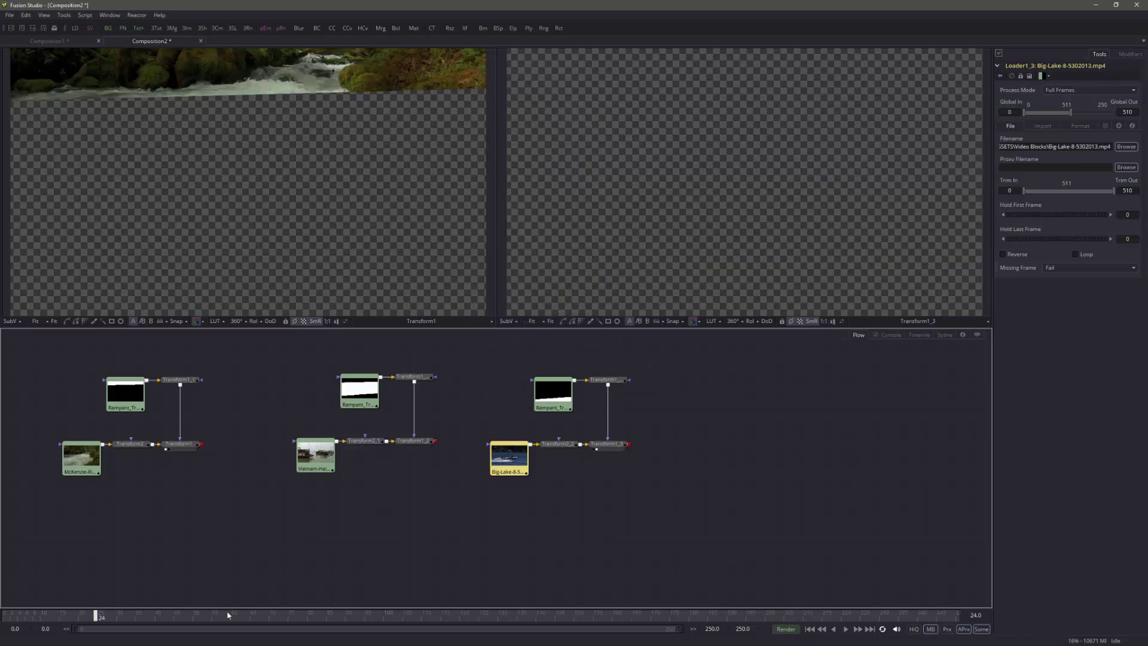
At frame 28, reset Transform2_2's XY Path Y, then lower it to 0.263 to show the speedboat
{"action": "left_click_drag", "start_coordinate": [101, 619], "coordinate": [112, 620]}
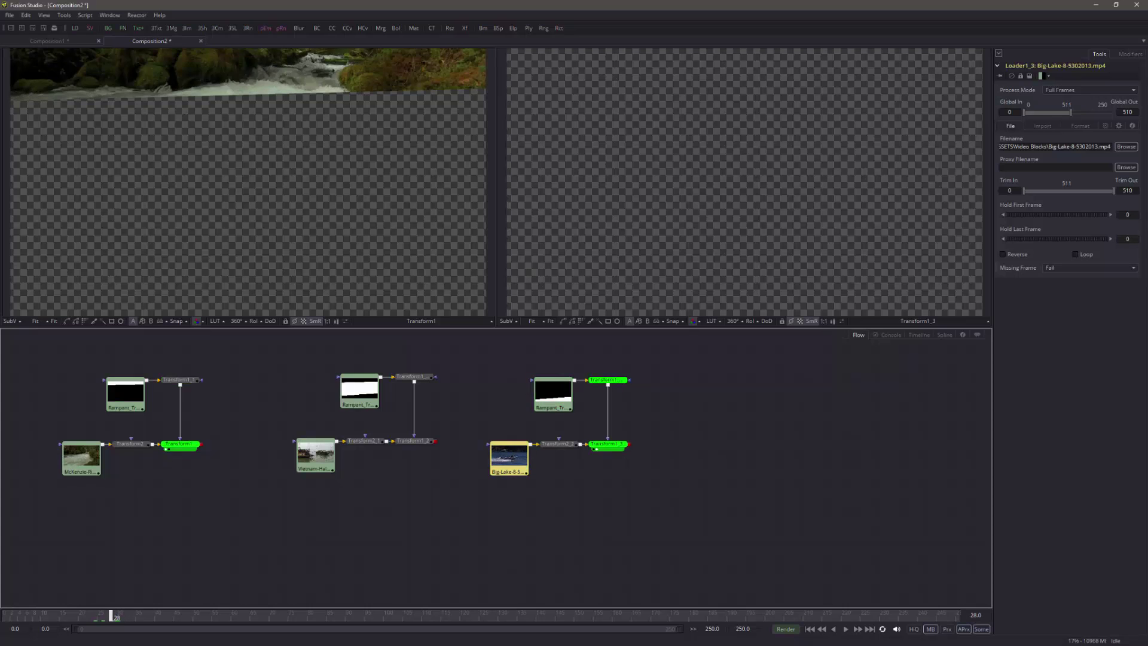
{"action": "left_click", "coordinate": [557, 443]}
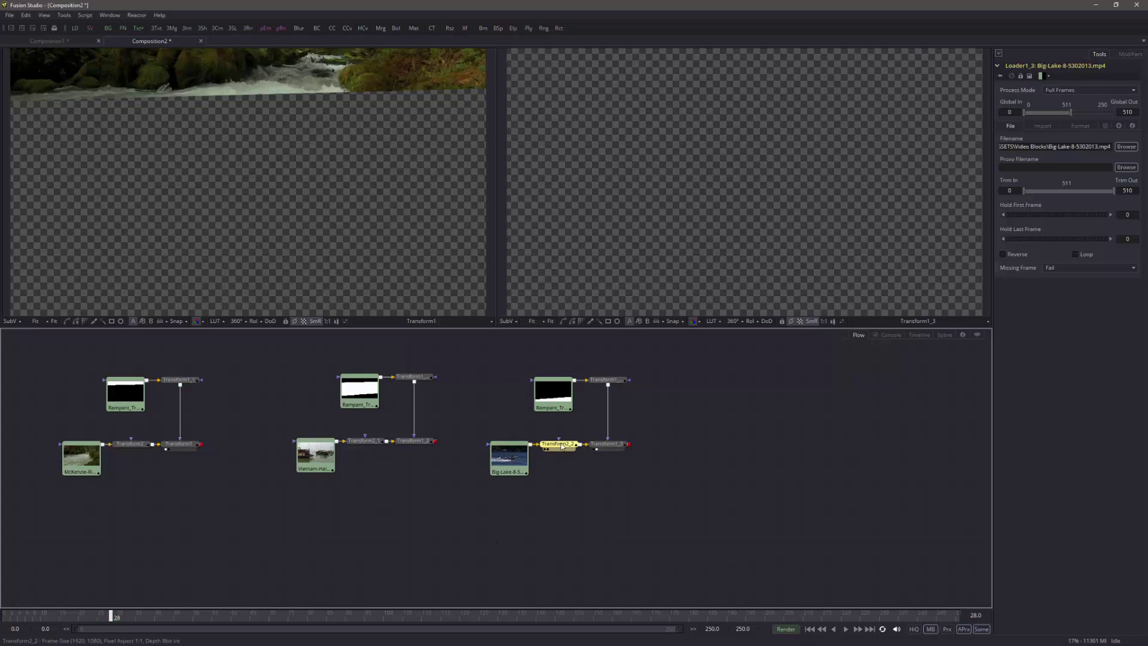
{"action": "left_click", "coordinate": [1128, 53]}
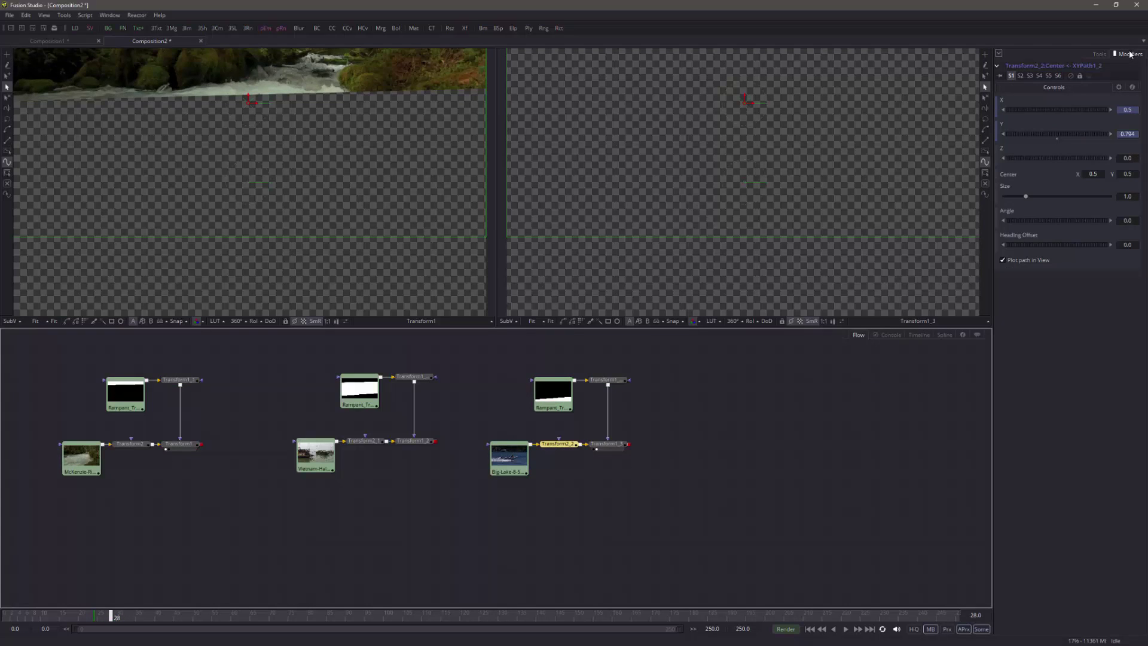
{"action": "double_click", "coordinate": [1057, 139]}
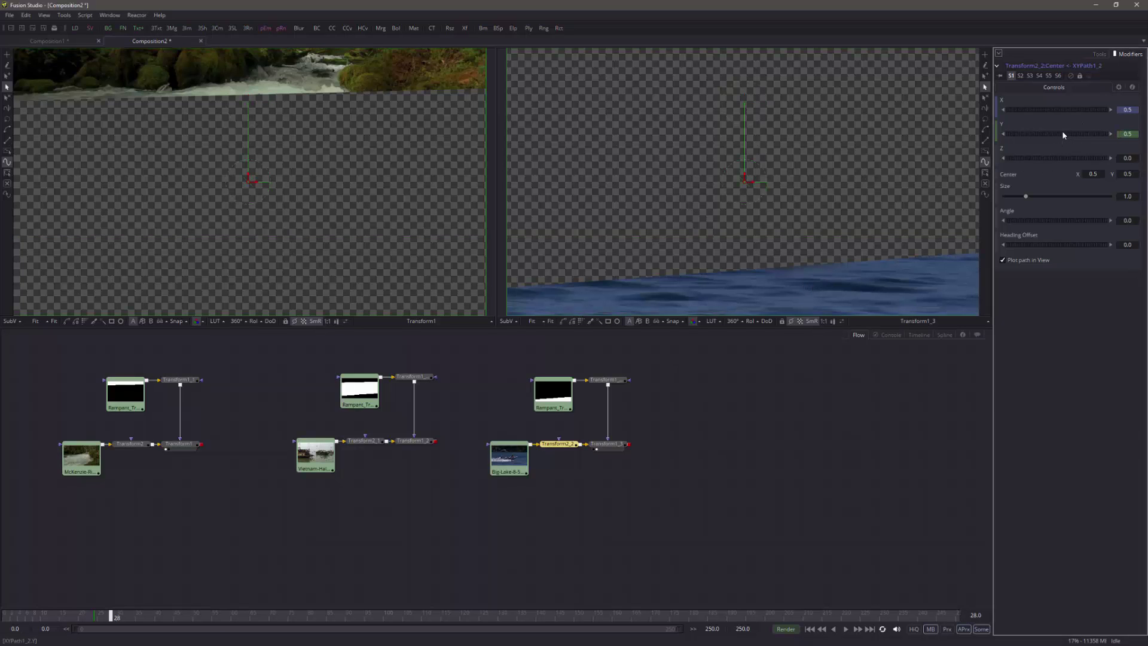
{"action": "left_click_drag", "start_coordinate": [1062, 130], "coordinate": [1037, 168]}
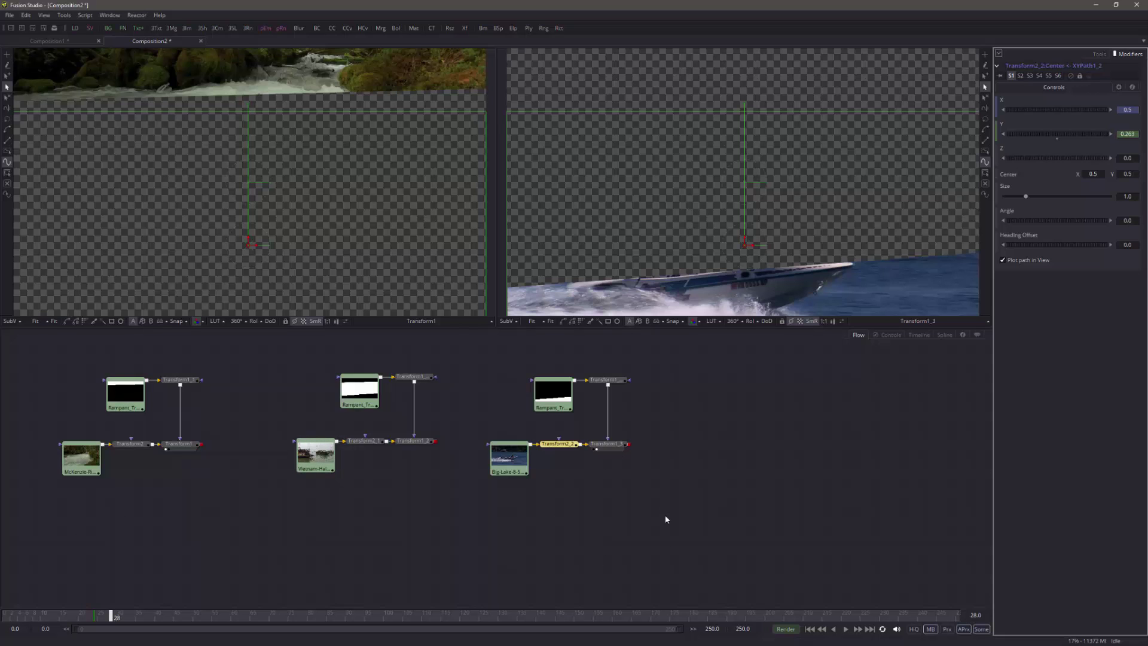
{"action": "left_click", "coordinate": [245, 555]}
Add Merge1 wired from Transform1 and Transform1_2, and move the first strip's nodes down beside it
{"action": "left_click", "coordinate": [458, 540]}
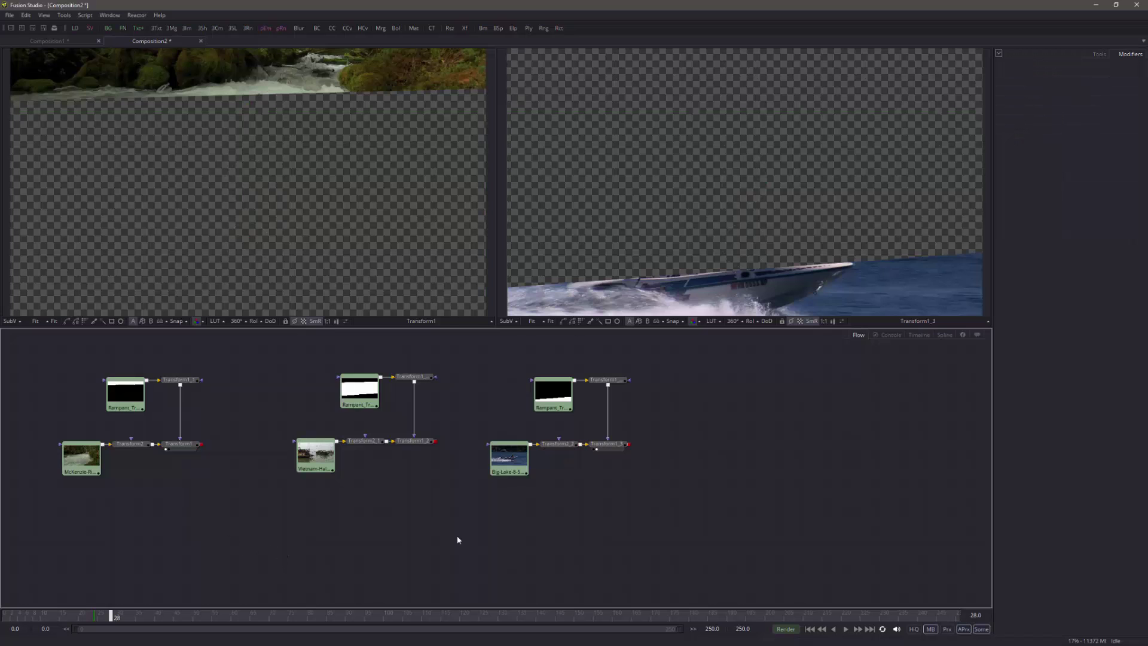
{"action": "left_click", "coordinate": [381, 29]}
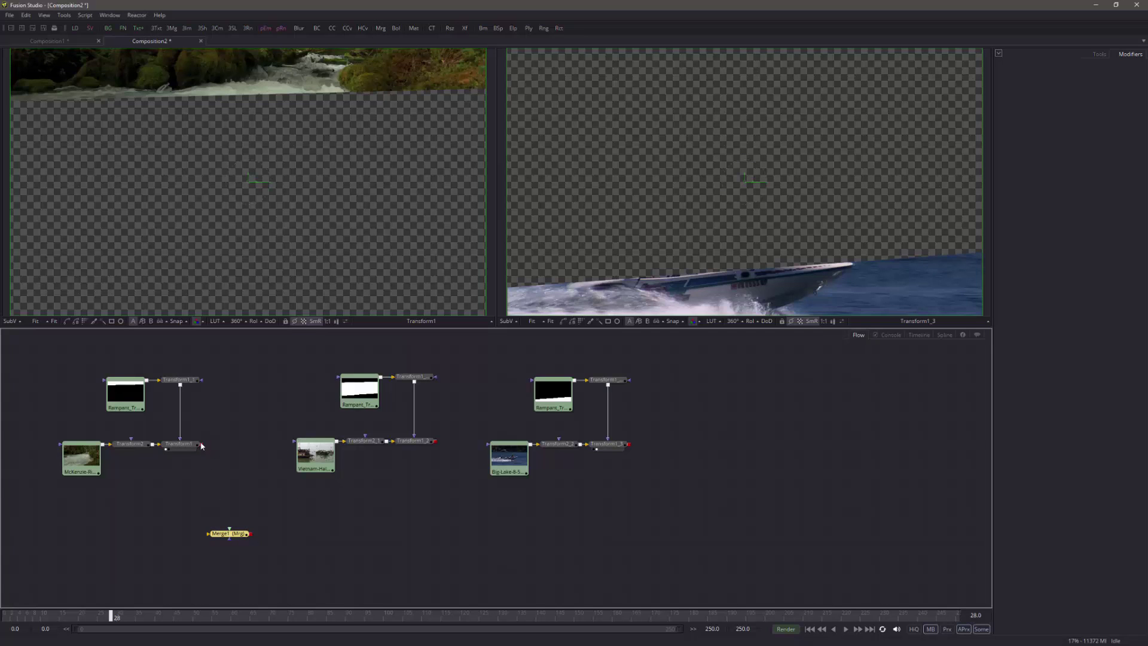
{"action": "left_click_drag", "start_coordinate": [201, 445], "coordinate": [225, 533]}
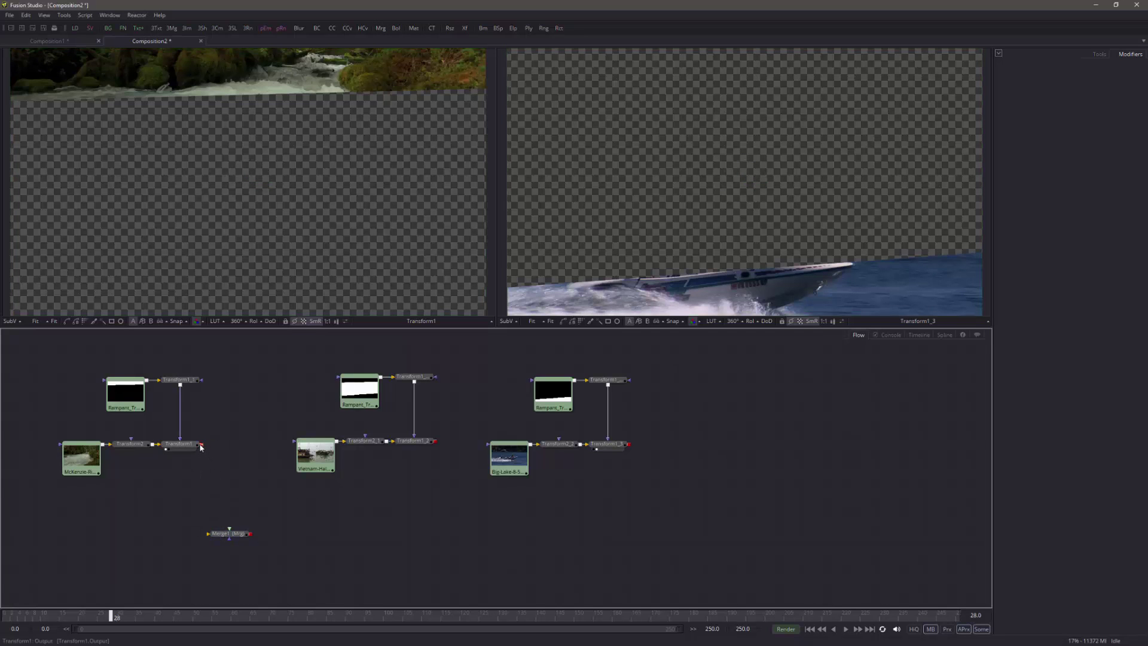
{"action": "left_click_drag", "start_coordinate": [203, 446], "coordinate": [344, 563]}
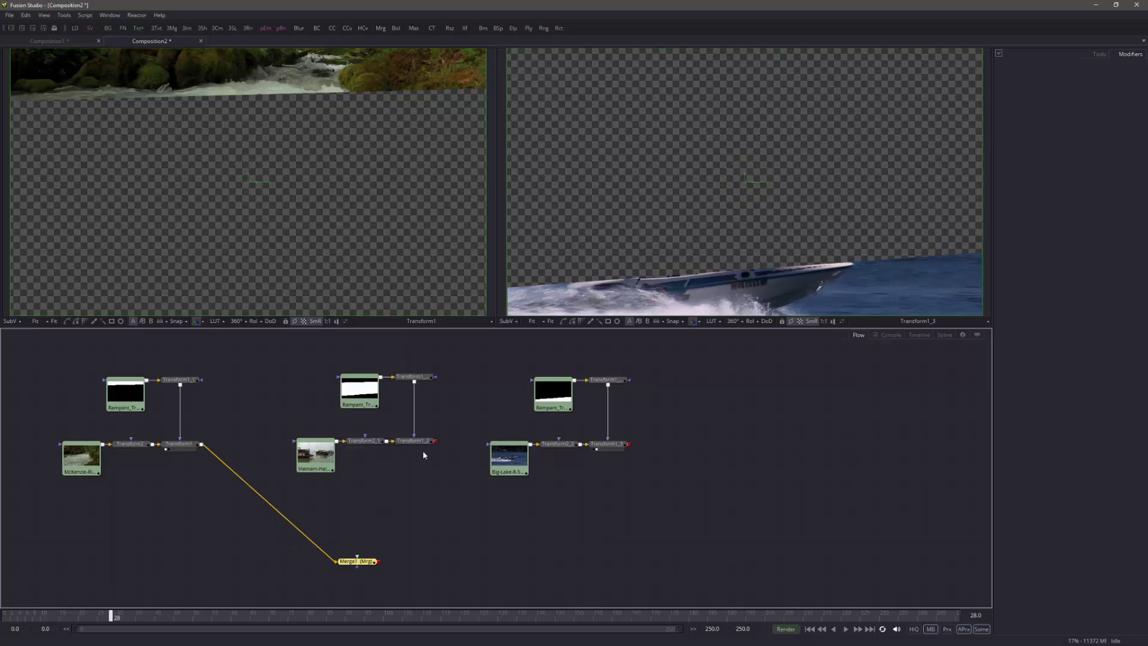
{"action": "left_click_drag", "start_coordinate": [434, 441], "coordinate": [751, 82]}
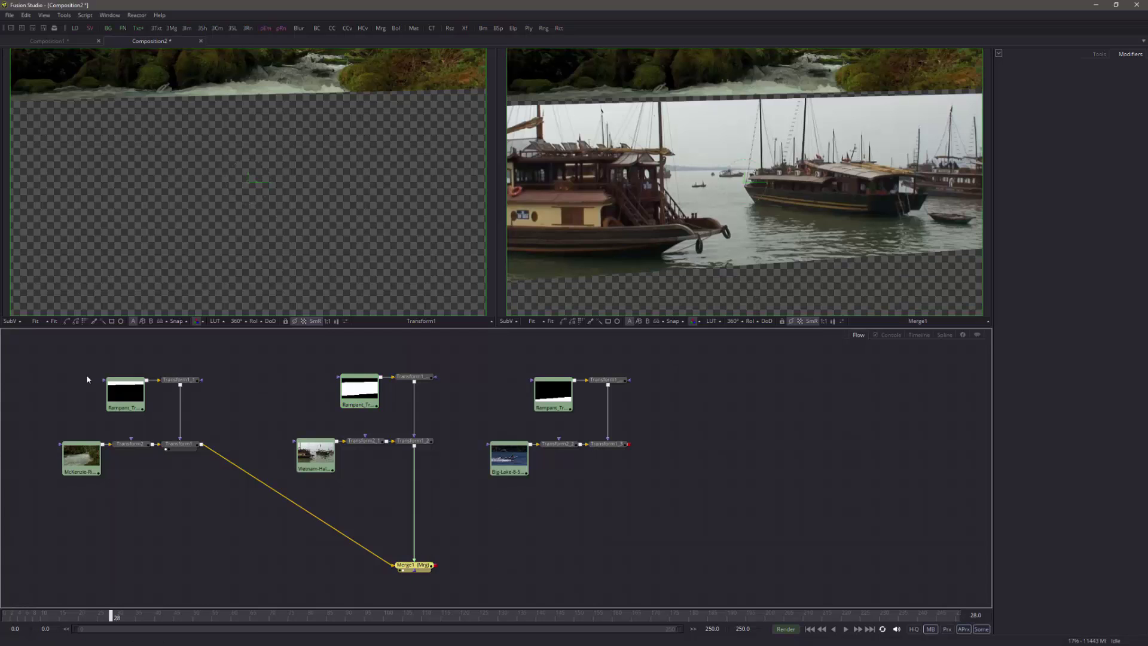
{"action": "left_click_drag", "start_coordinate": [53, 370], "coordinate": [219, 487]}
{"action": "left_click_drag", "start_coordinate": [196, 446], "coordinate": [252, 567]}
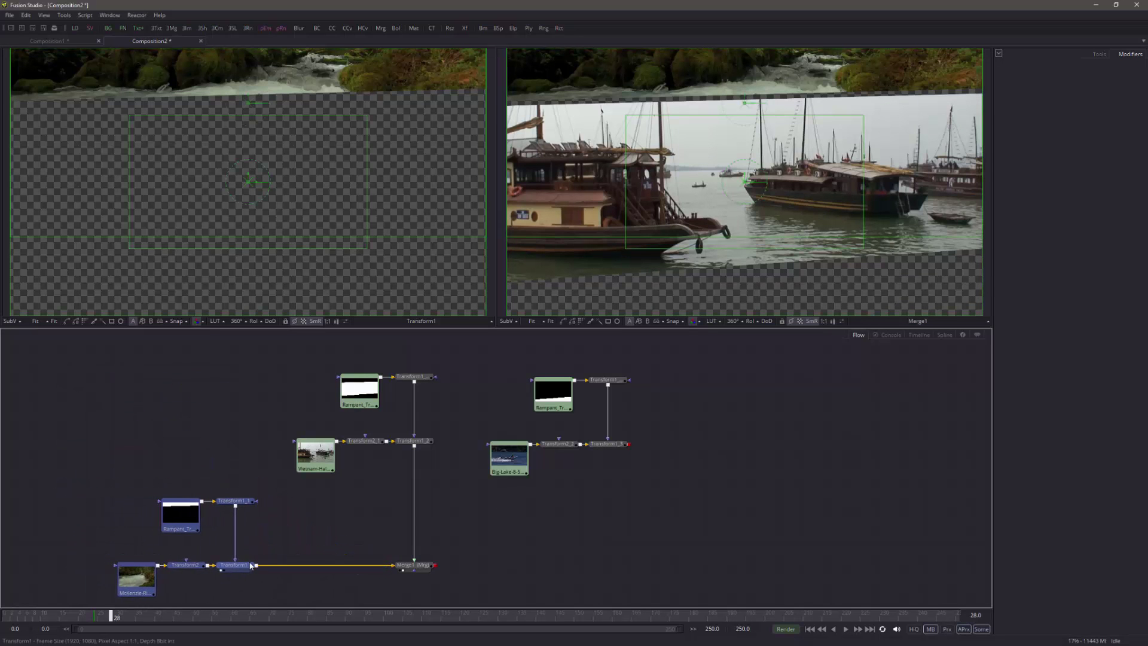
Add Merge2 fed by Merge1 and Transform1_3, and view its result in the right viewer
{"action": "left_click", "coordinate": [491, 561]}
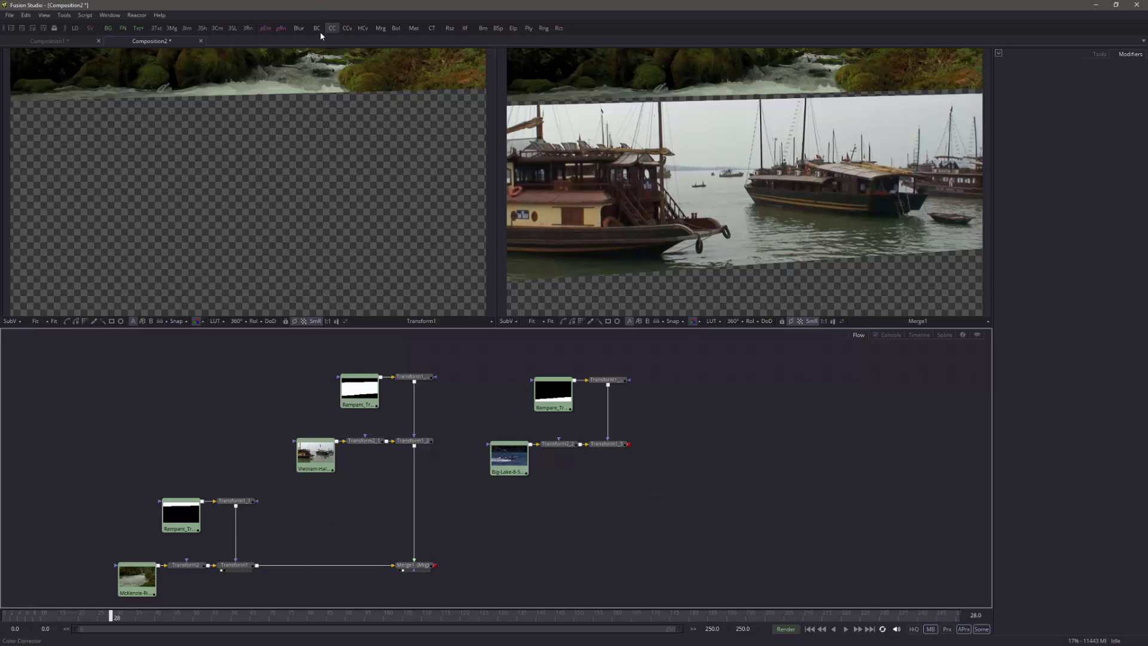
{"action": "left_click", "coordinate": [381, 28]}
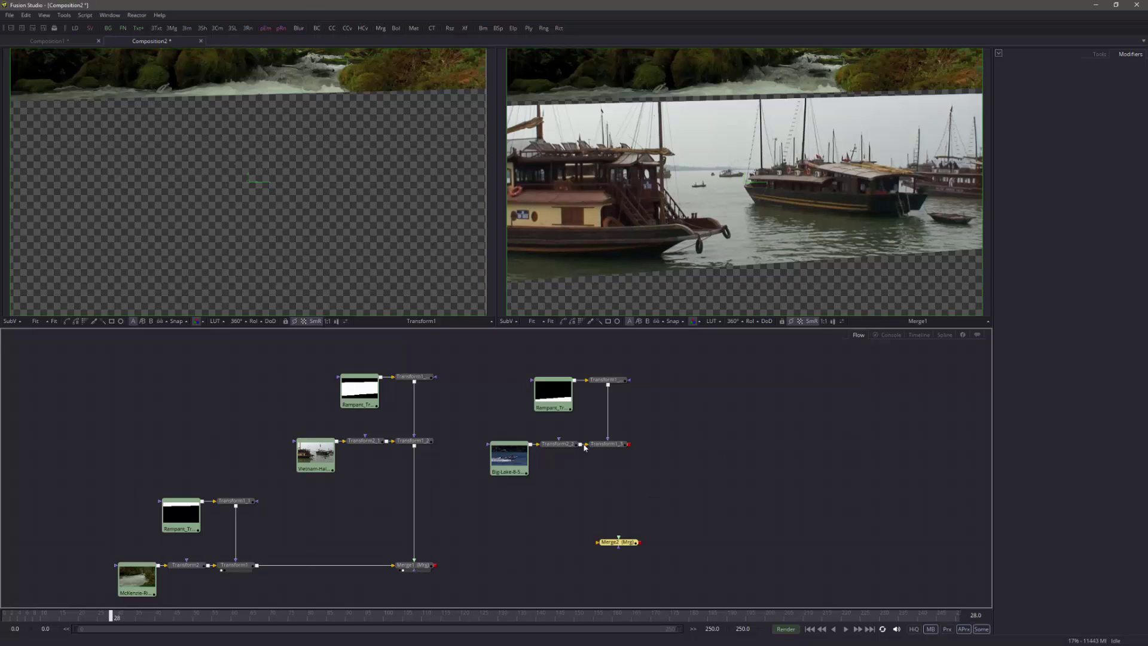
{"action": "left_click_drag", "start_coordinate": [623, 538], "coordinate": [619, 559]}
{"action": "left_click_drag", "start_coordinate": [435, 565], "coordinate": [608, 565]}
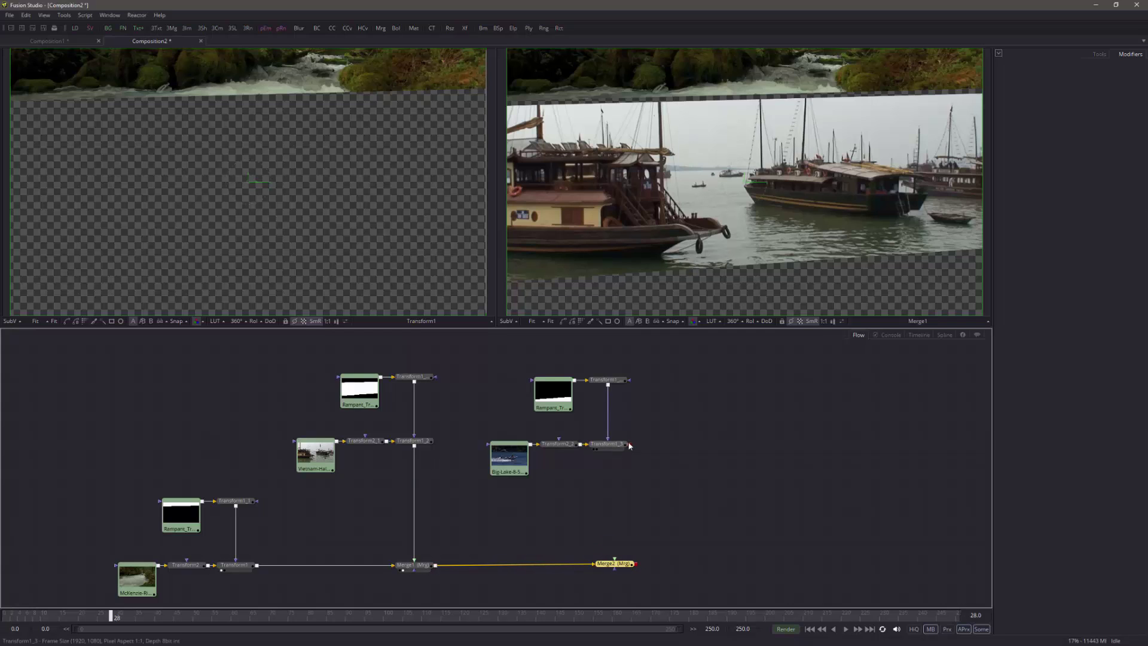
{"action": "left_click_drag", "start_coordinate": [629, 444], "coordinate": [618, 566]}
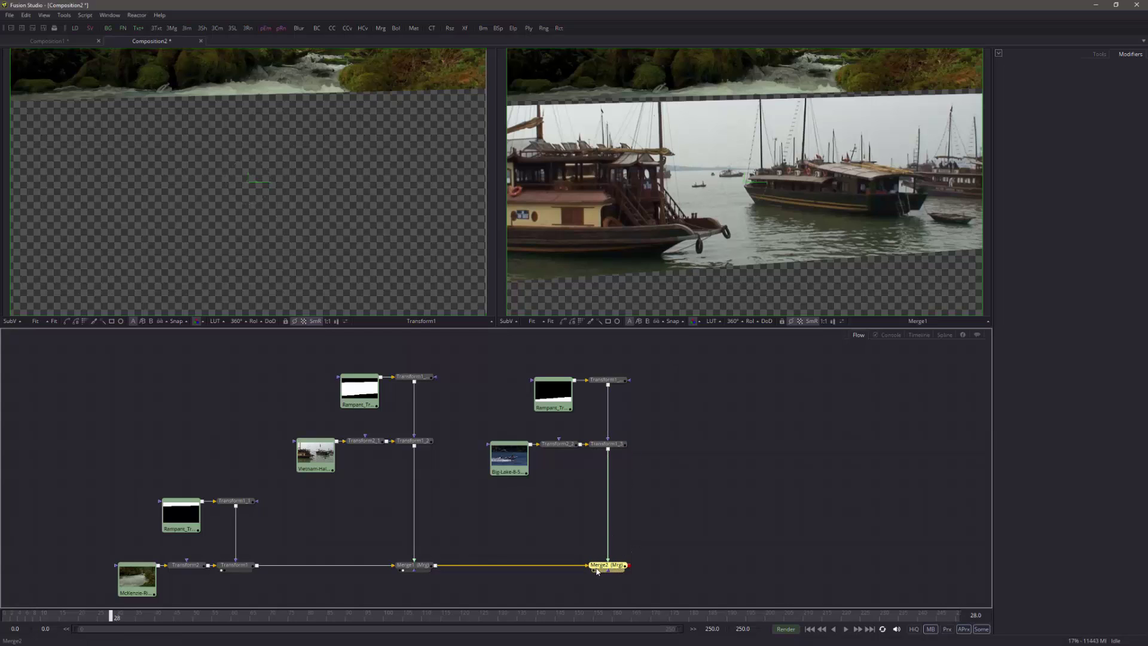
{"action": "left_click", "coordinate": [597, 572]}
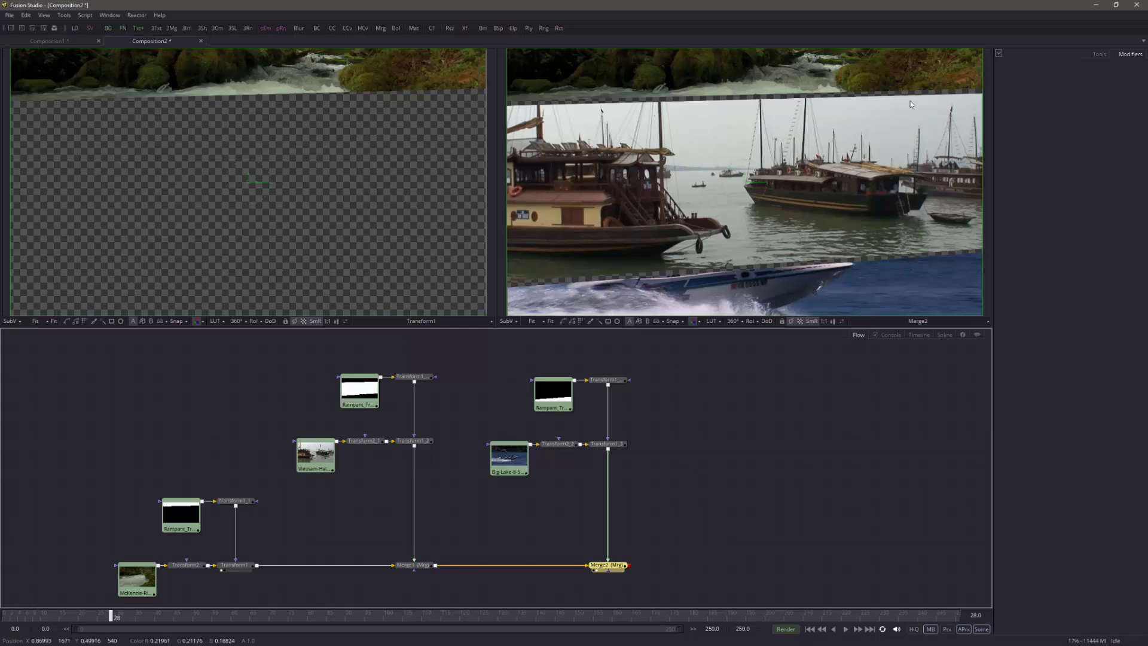
{"action": "left_click", "coordinate": [800, 323]}
{"action": "left_click", "coordinate": [800, 324]}
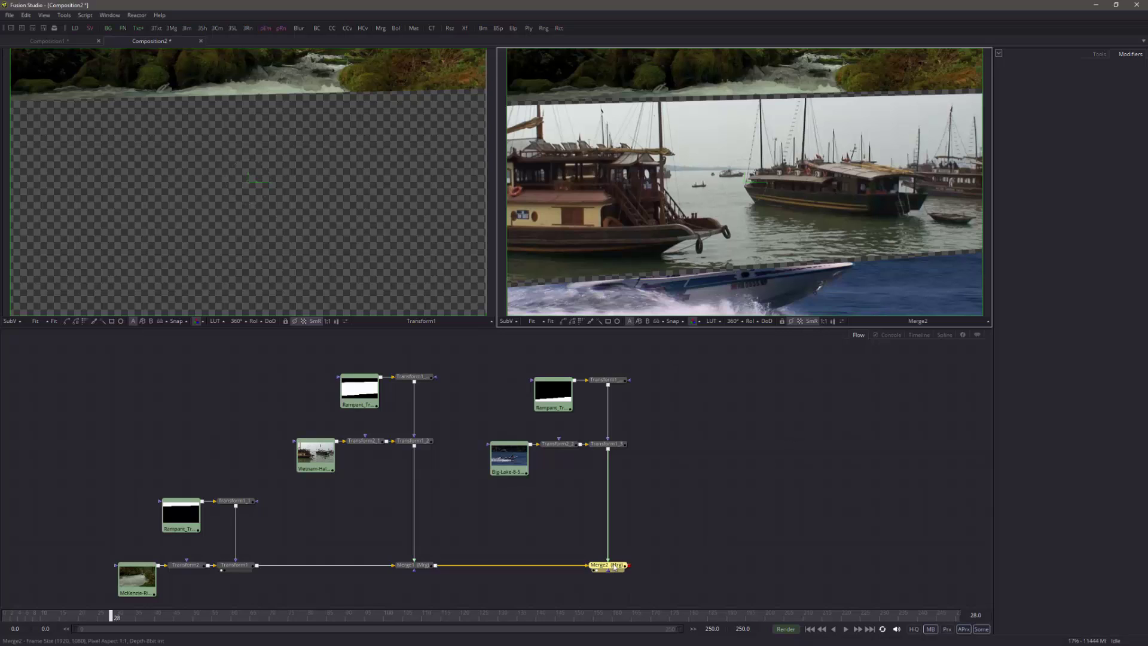
{"action": "mouse_move", "coordinate": [613, 567]}
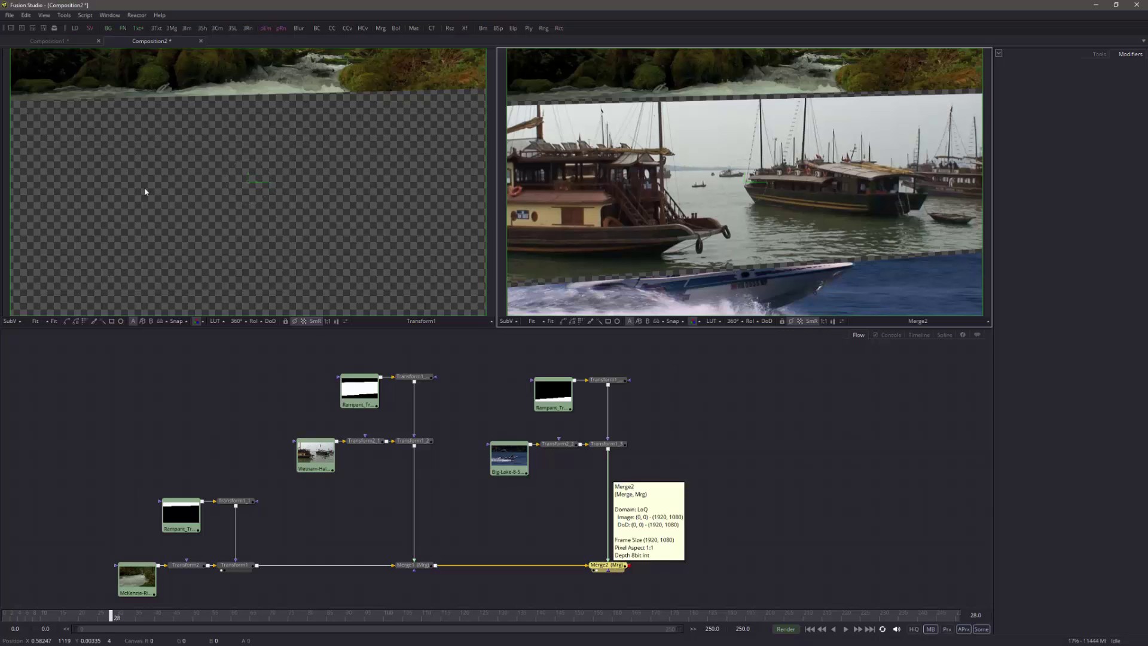
Add Background1 with Merge3 after Merge2, then swap Merge3's inputs so black sits behind
{"action": "left_click", "coordinate": [109, 29]}
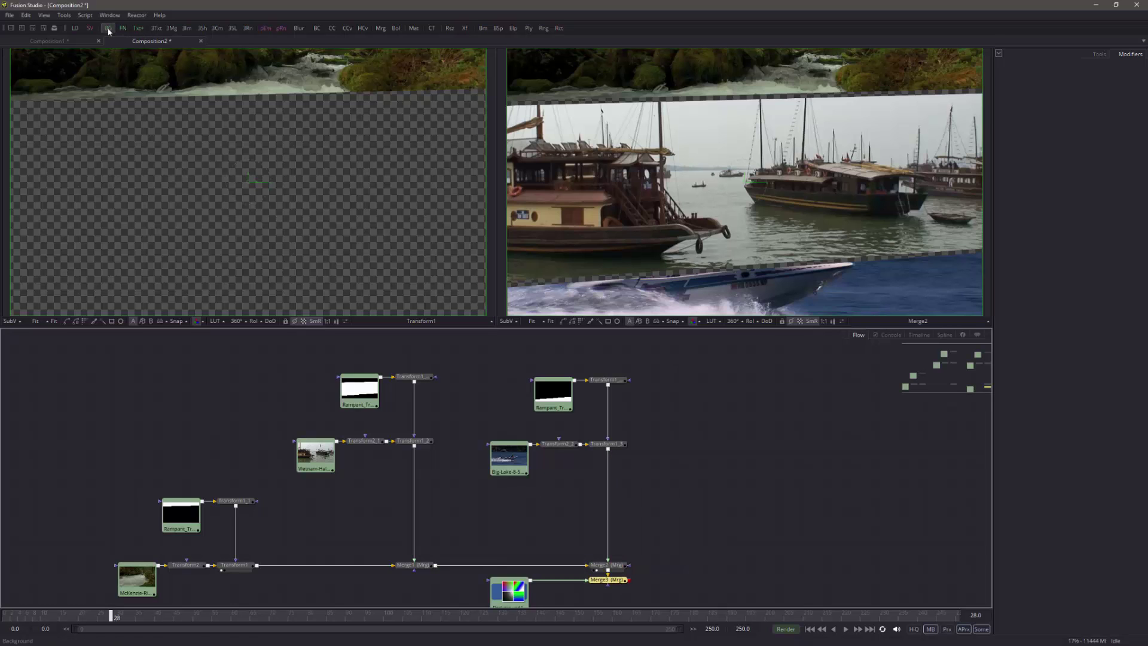
{"action": "left_click_drag", "start_coordinate": [529, 587], "coordinate": [745, 563]}
{"action": "left_click_drag", "start_coordinate": [603, 585], "coordinate": [668, 519]}
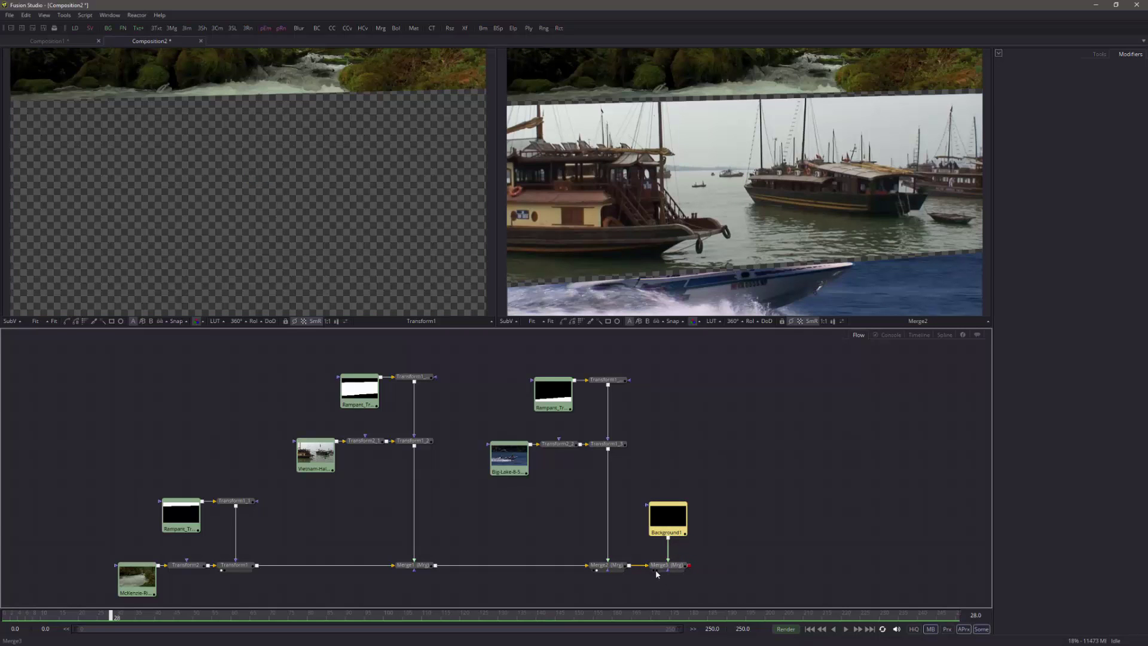
{"action": "left_click", "coordinate": [657, 571]}
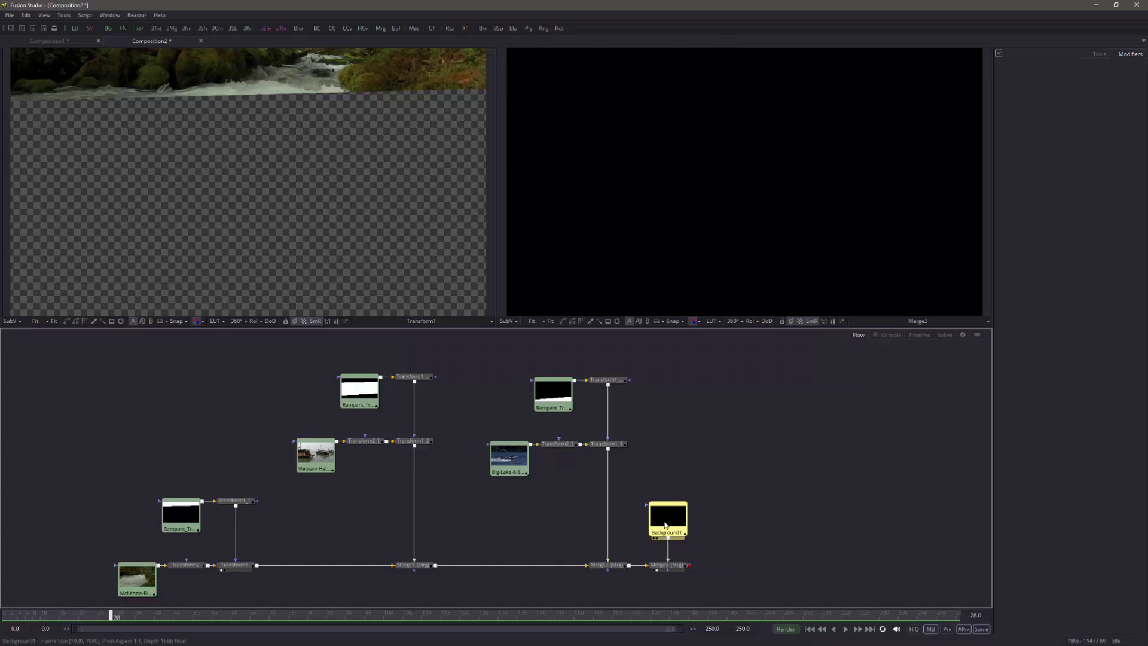
{"action": "left_click", "coordinate": [664, 568]}
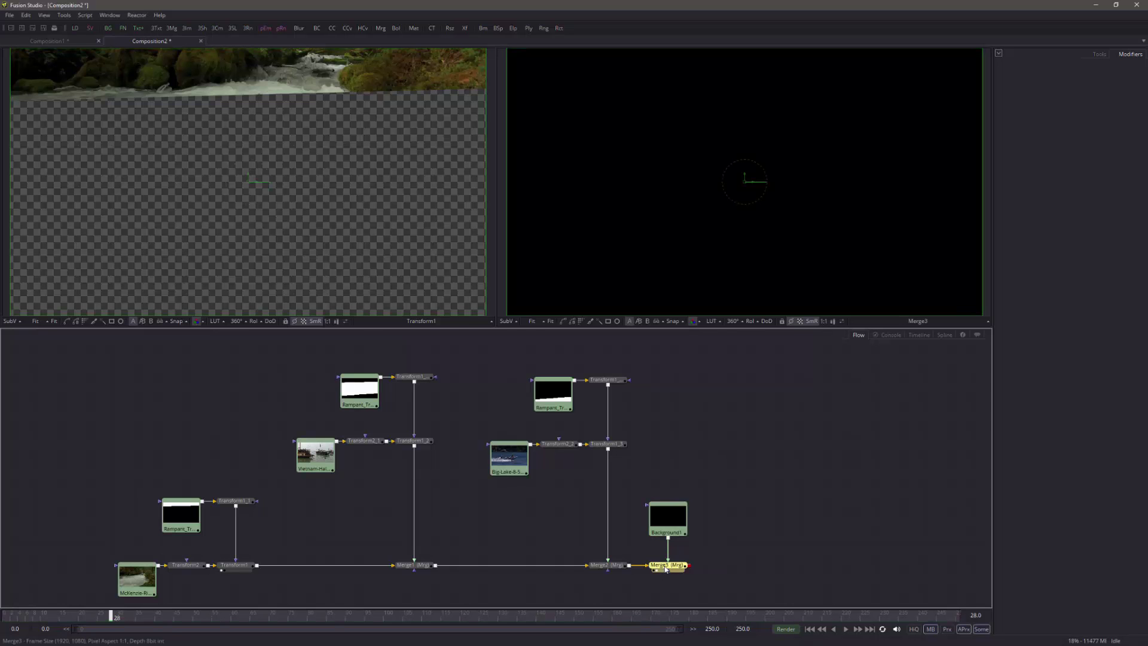
{"action": "right_click", "coordinate": [666, 568]}
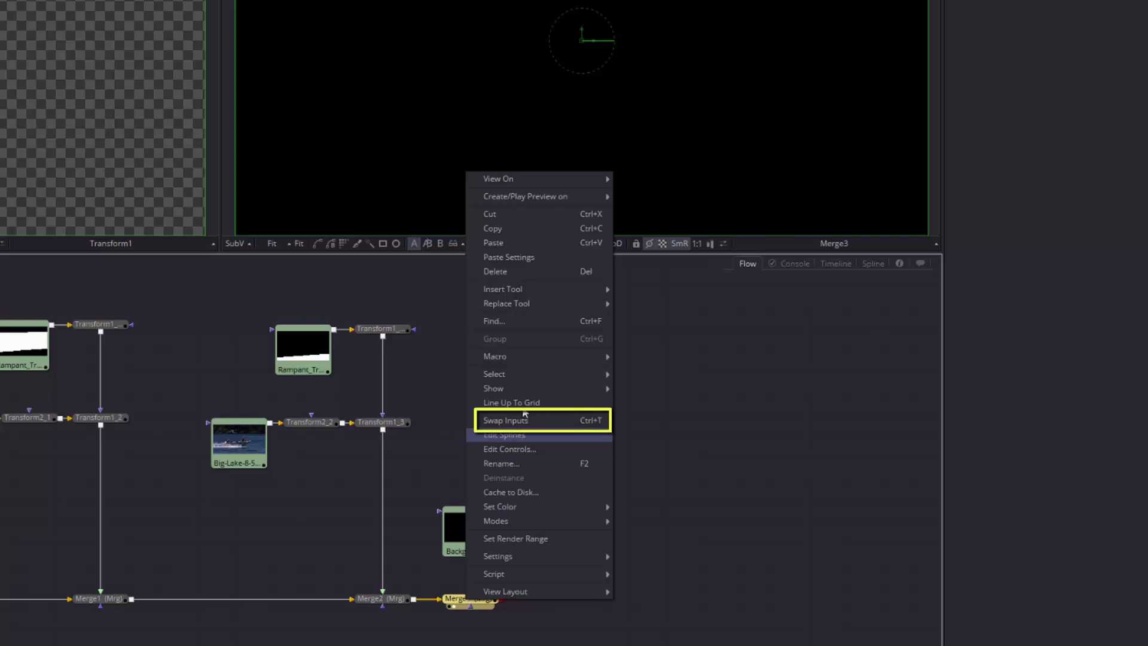
{"action": "left_click", "coordinate": [592, 418]}
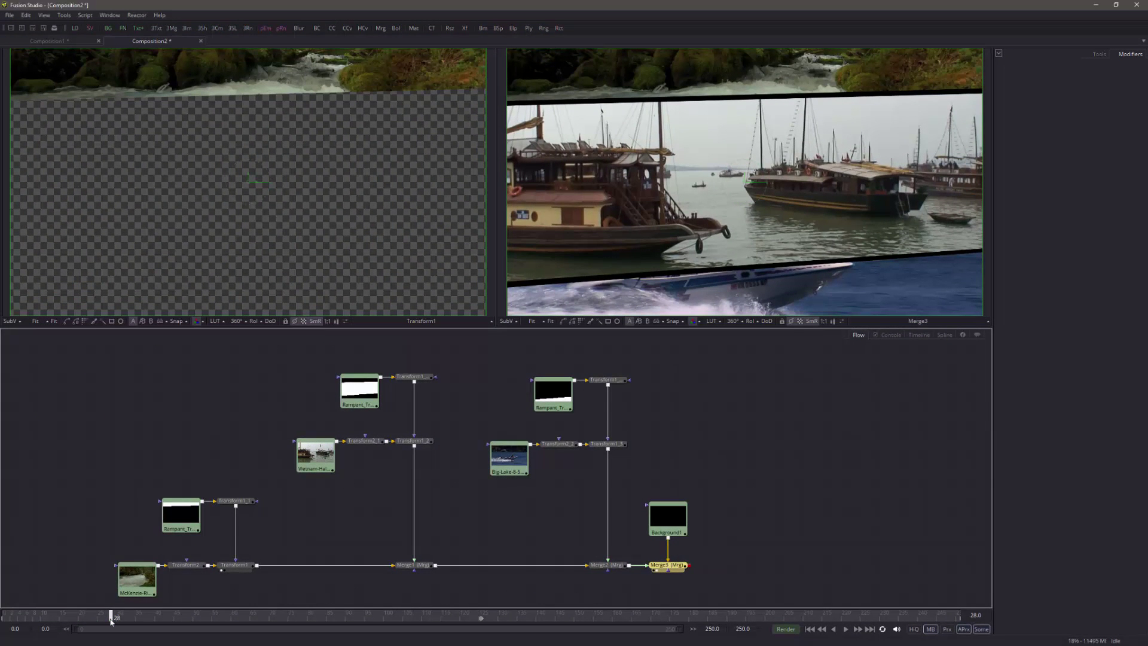
Scrub the Merge3 composite to about frame 152 to review the strips' motion
{"action": "left_click_drag", "start_coordinate": [111, 622], "coordinate": [586, 607]}
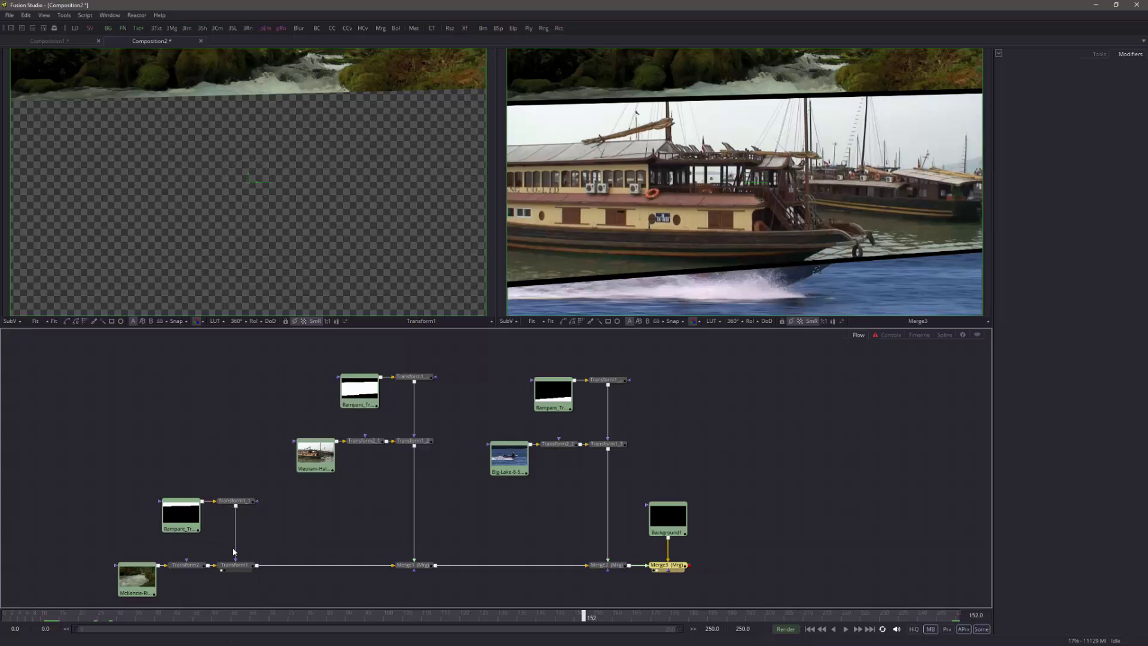
Insert a Time Speed node after Transform1_1 and show the timeline of all tools
{"action": "left_click", "coordinate": [240, 506]}
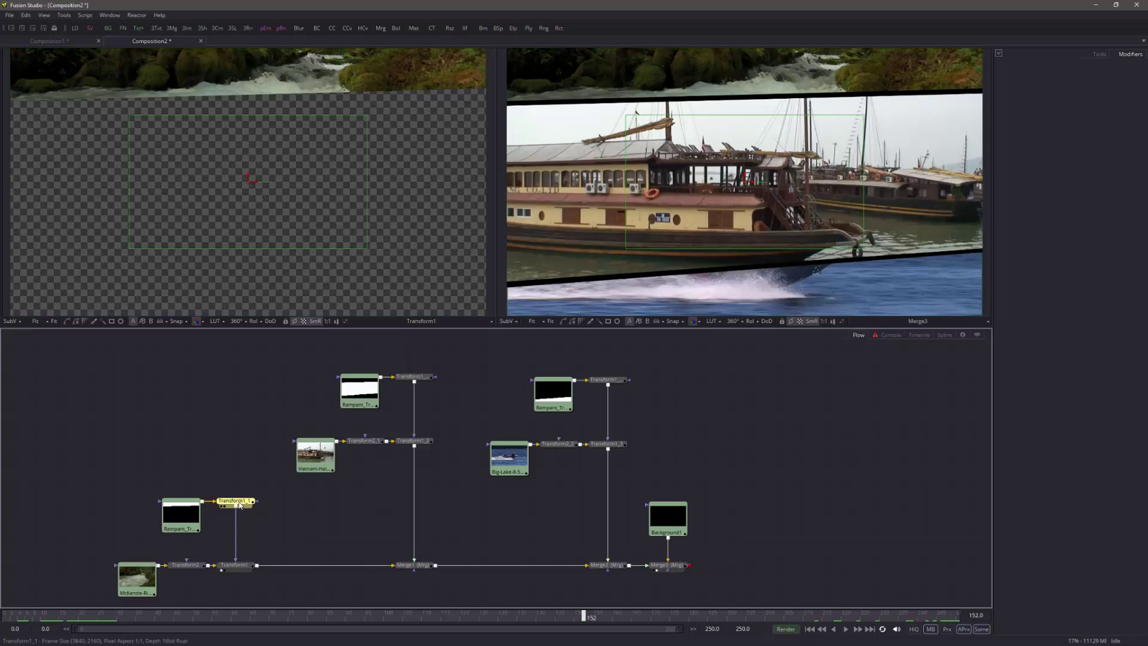
{"action": "mouse_move", "coordinate": [240, 506]}
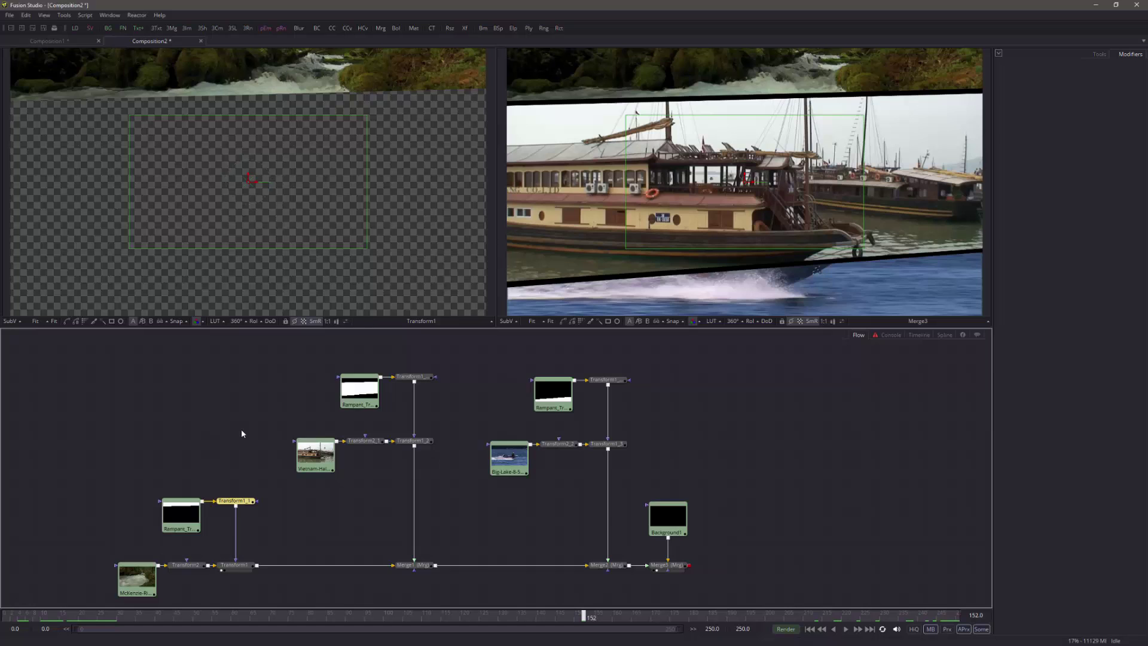
{"action": "key", "text": "ctrl+space"}
{"action": "type", "text": "time"}
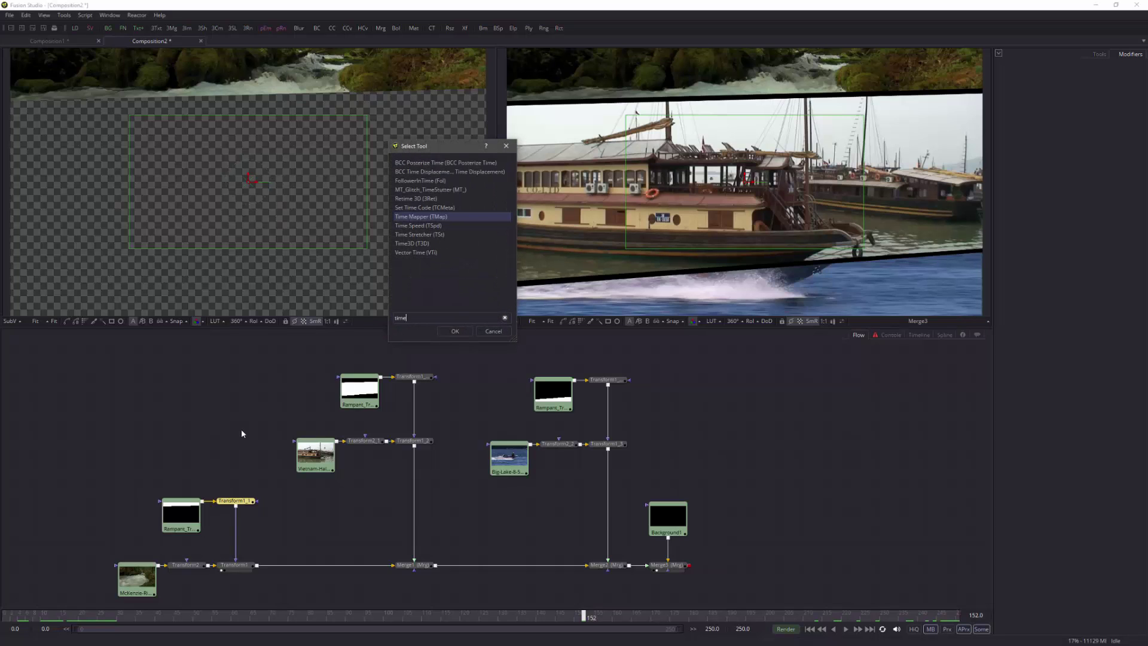
{"action": "left_click", "coordinate": [428, 226]}
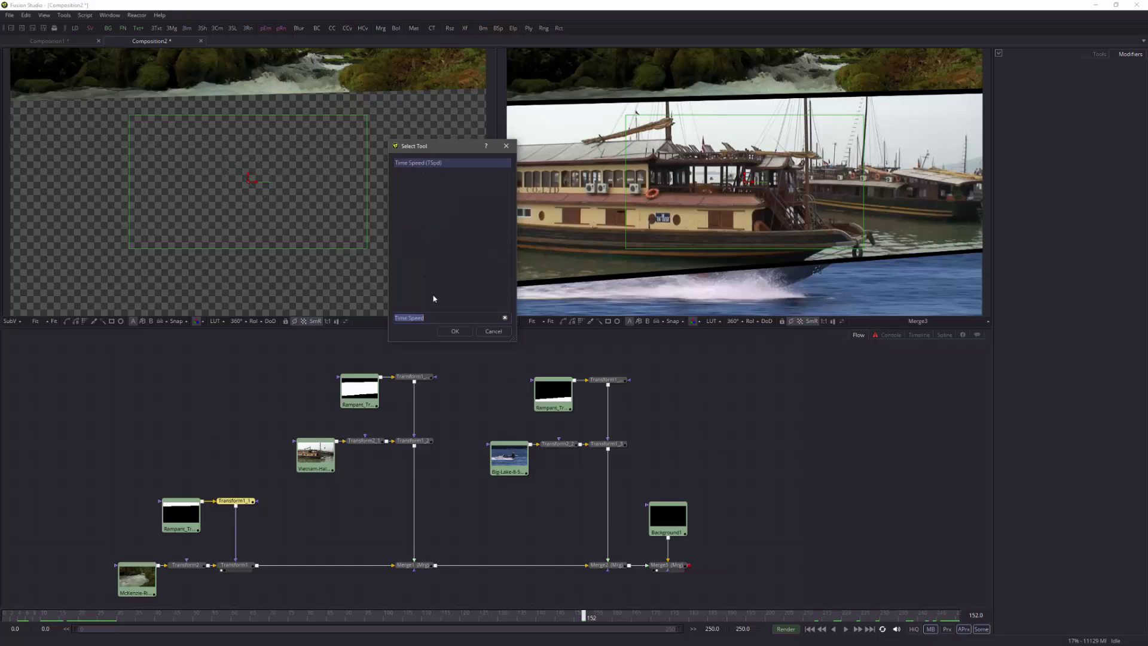
{"action": "left_click", "coordinate": [454, 331]}
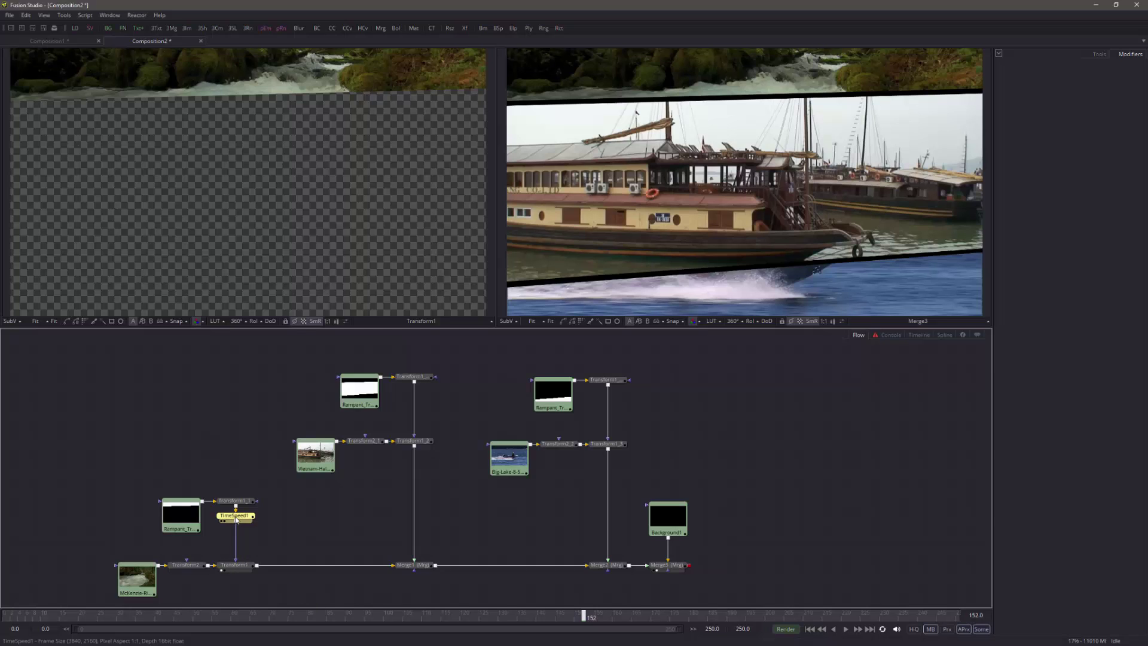
{"action": "left_click", "coordinate": [918, 335]}
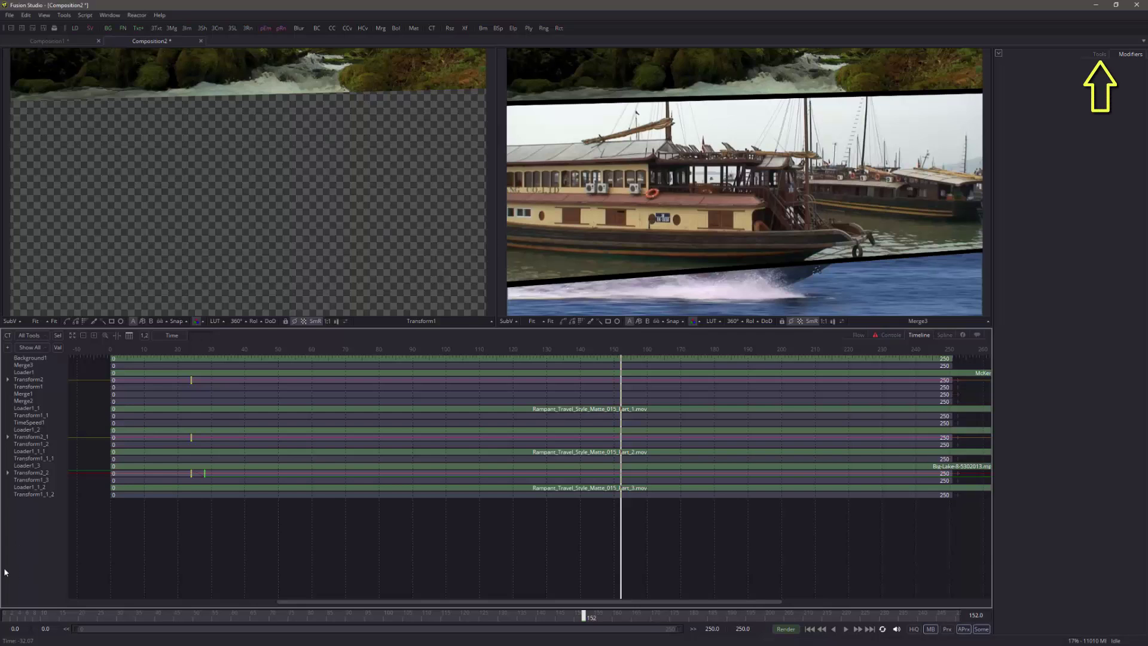
Set TimeSpeed1's Speed to 1.14 while checking frame 245, then go back to the node flow
{"action": "left_click", "coordinate": [1098, 55]}
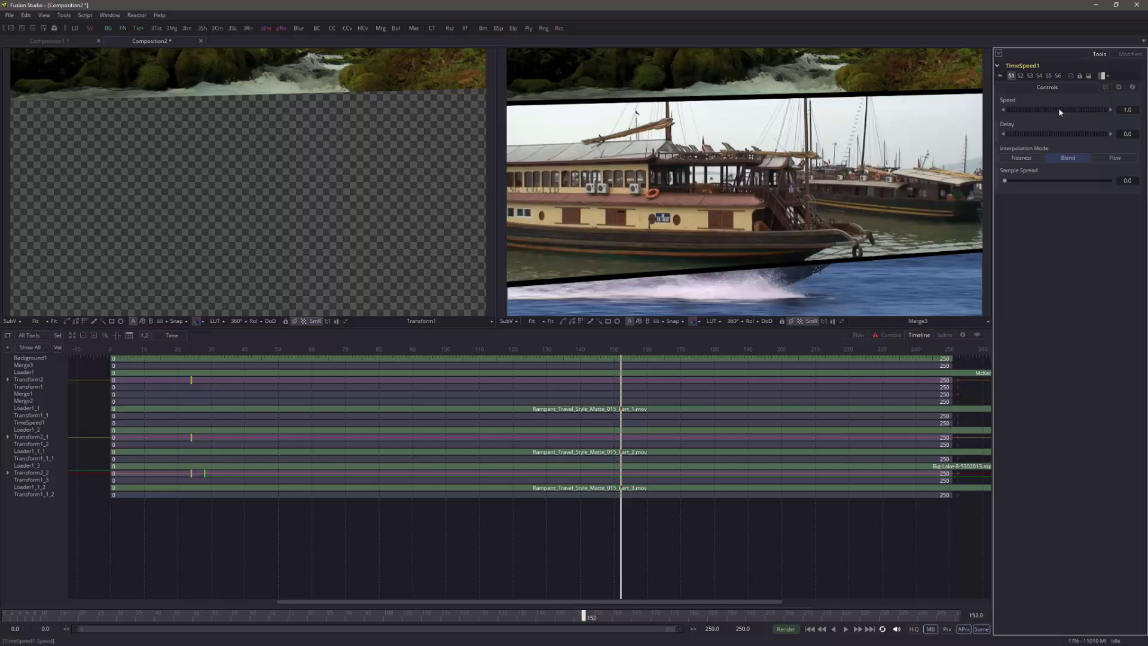
{"action": "left_click_drag", "start_coordinate": [1058, 111], "coordinate": [1031, 110]}
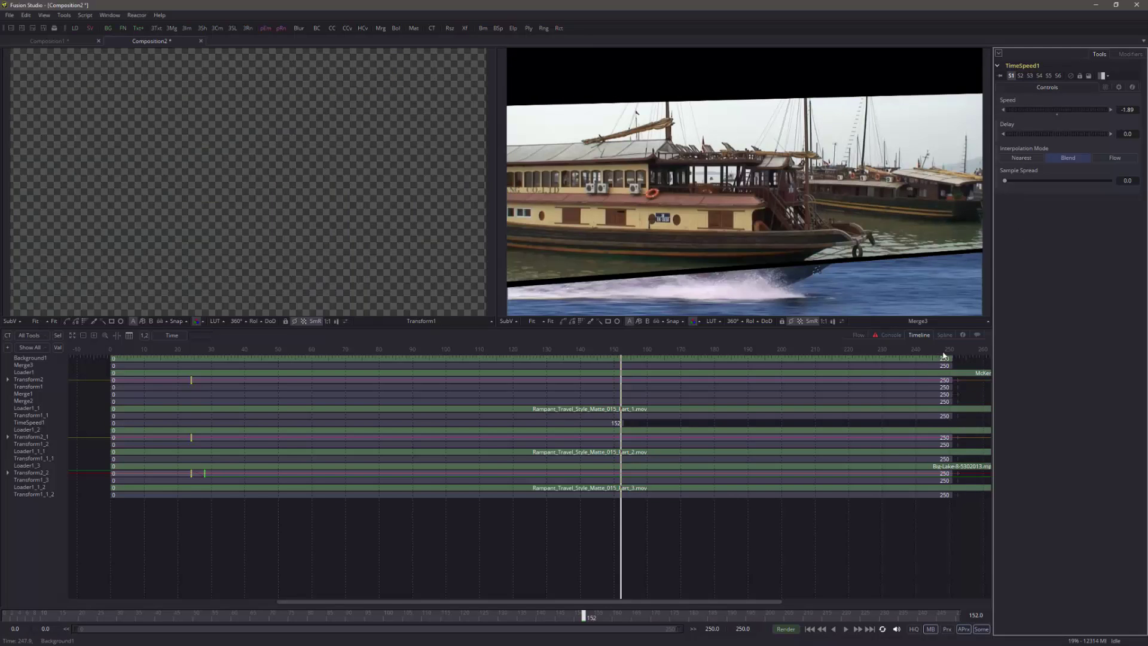
{"action": "left_click_drag", "start_coordinate": [944, 349], "coordinate": [952, 349]}
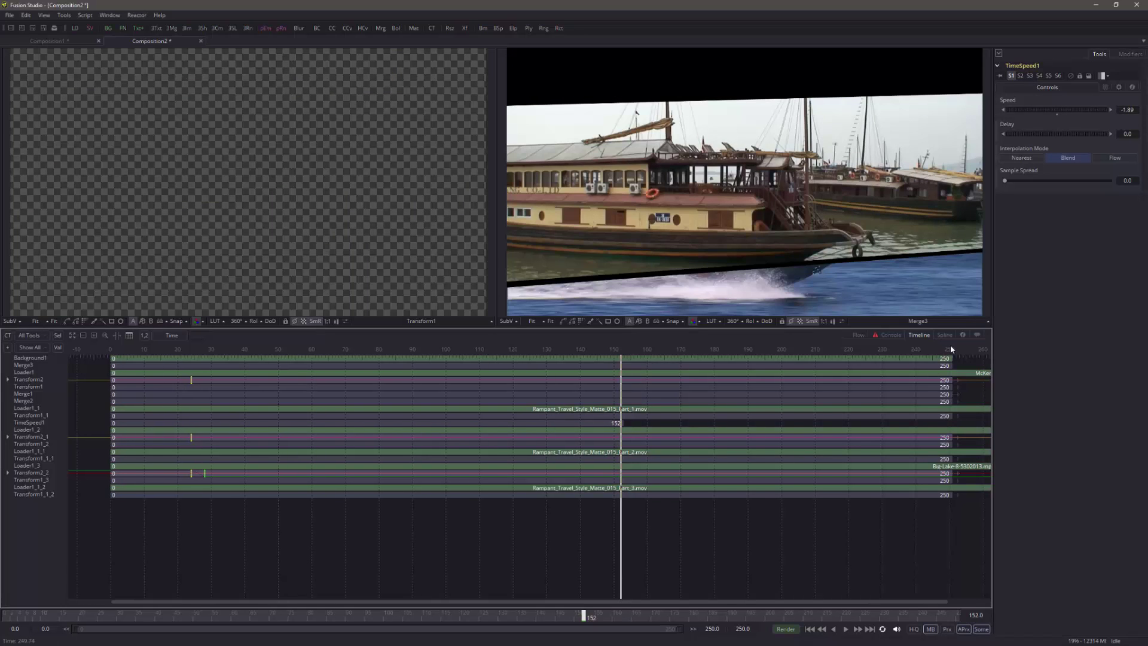
{"action": "left_click_drag", "start_coordinate": [621, 521], "coordinate": [933, 539]}
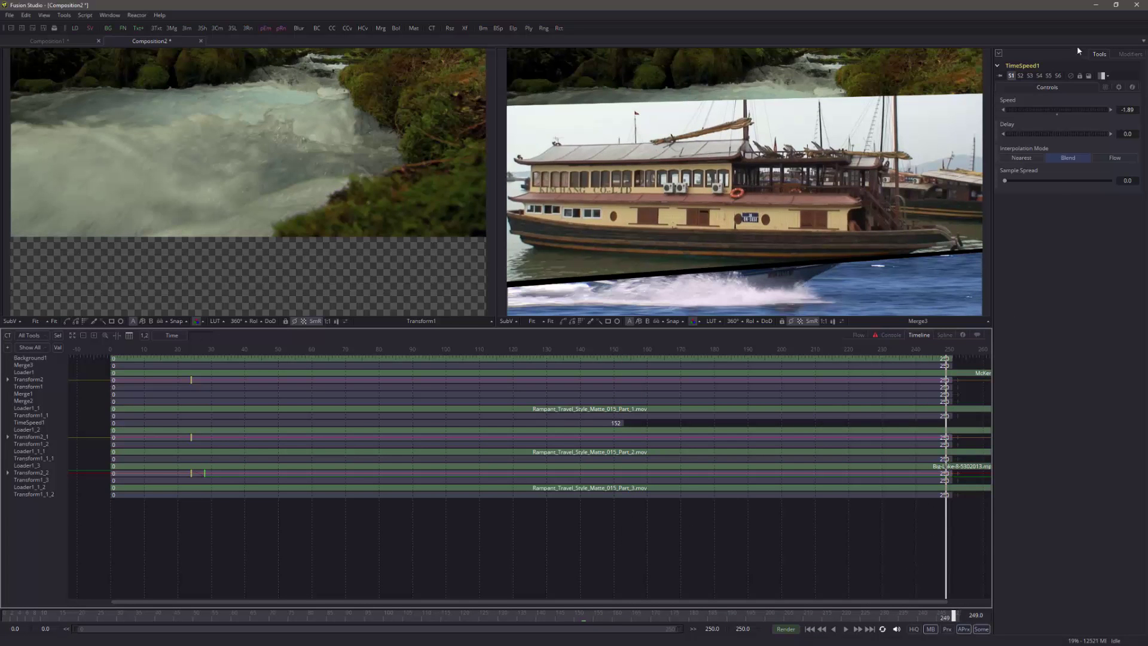
{"action": "left_click_drag", "start_coordinate": [1047, 112], "coordinate": [1062, 116]}
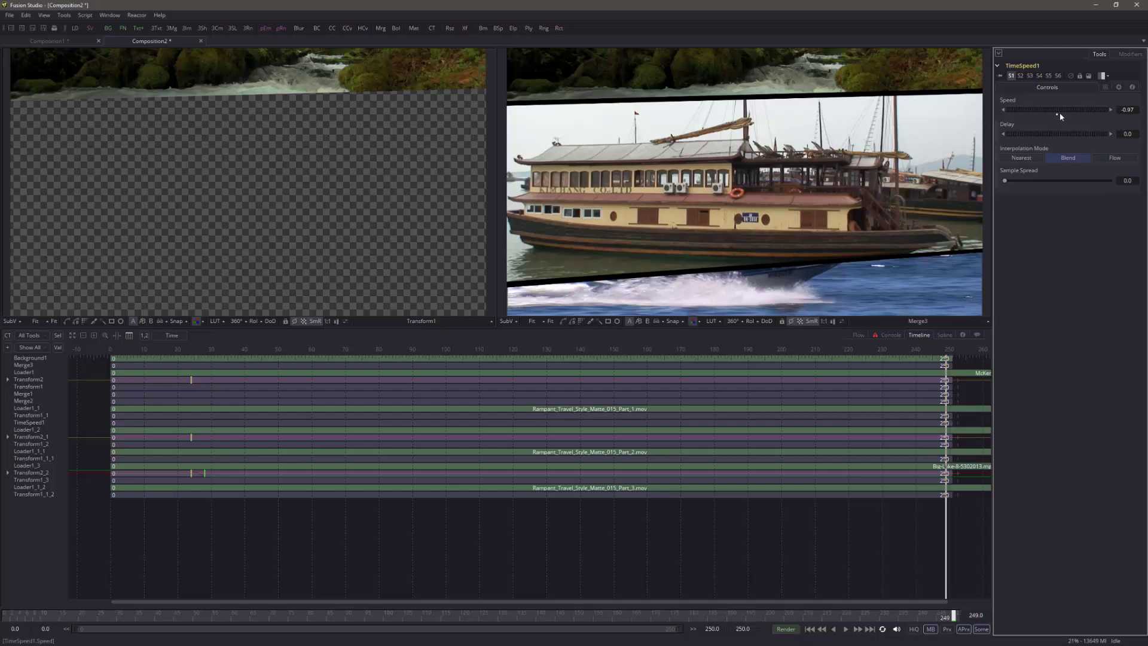
{"action": "left_click_drag", "start_coordinate": [1062, 117], "coordinate": [1083, 115]}
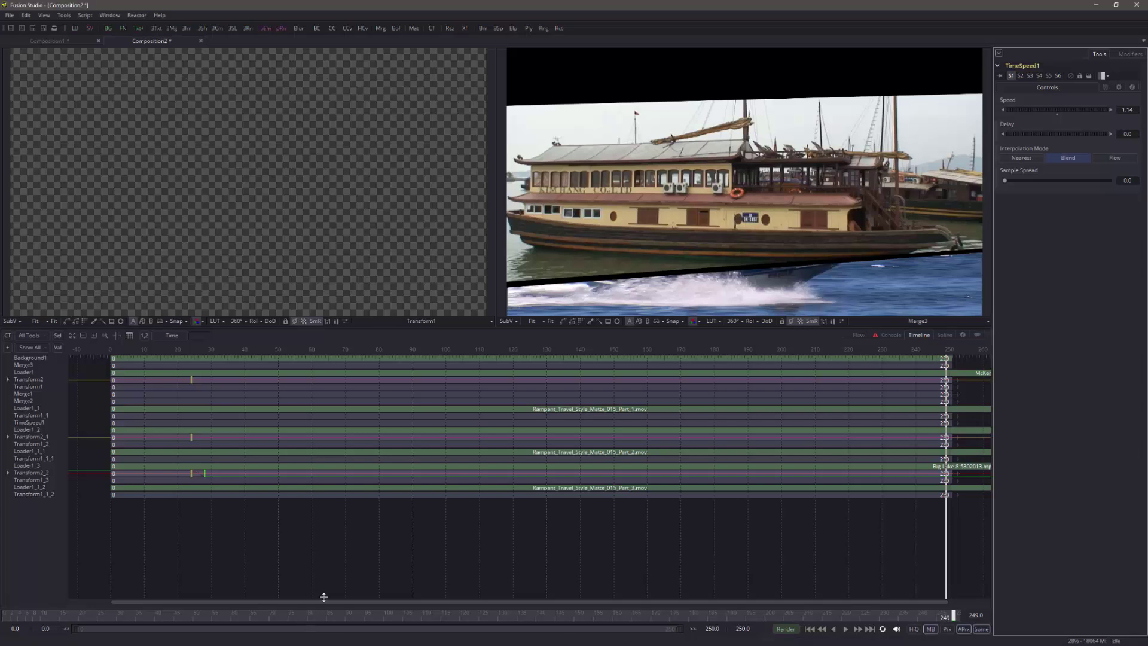
{"action": "left_click", "coordinate": [858, 335]}
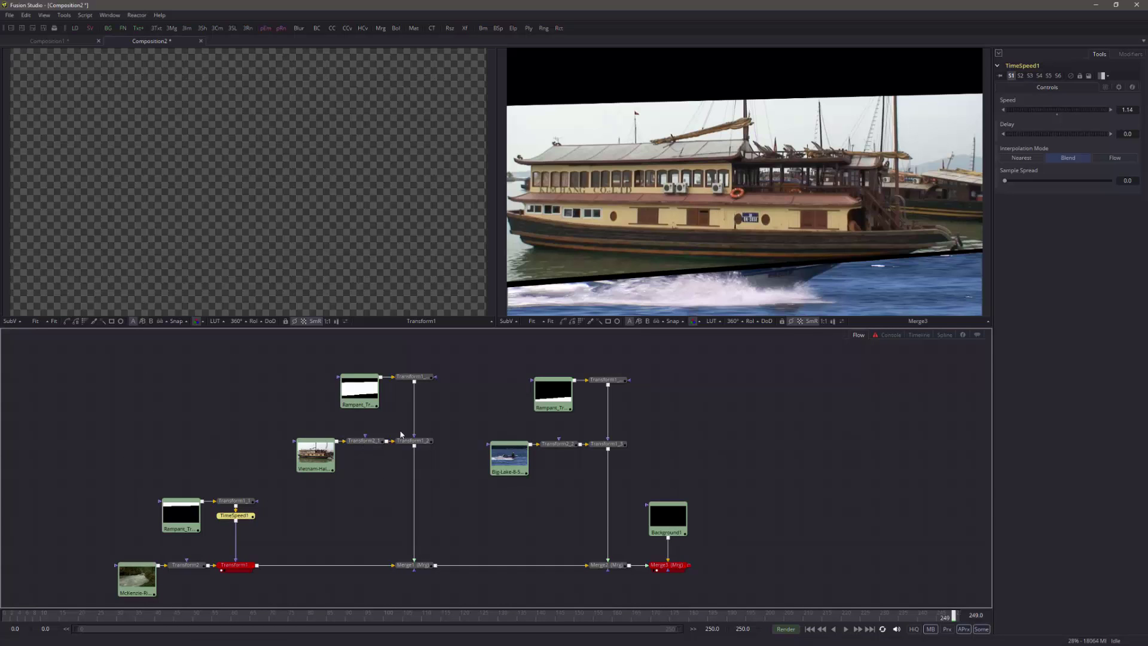
Paste Time Speed copies after Transform1_1_1 and Transform1_1_2, then play in reverse to check timing
{"action": "left_click", "coordinate": [421, 380]}
{"action": "key", "text": "ctrl+v"}
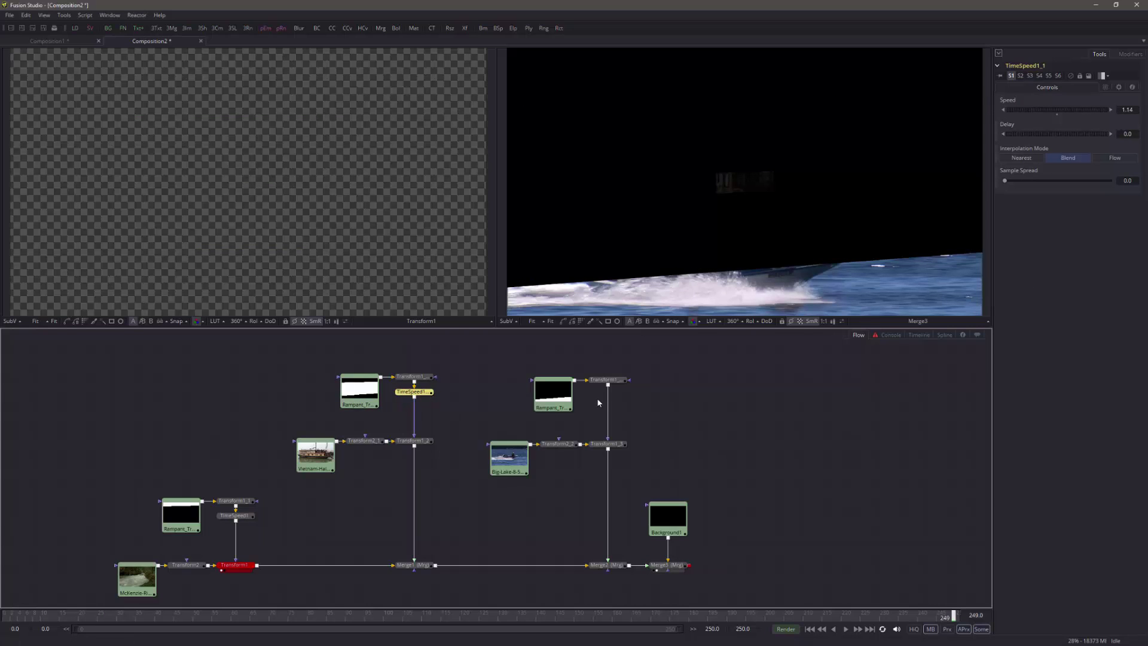
{"action": "left_click", "coordinate": [616, 385]}
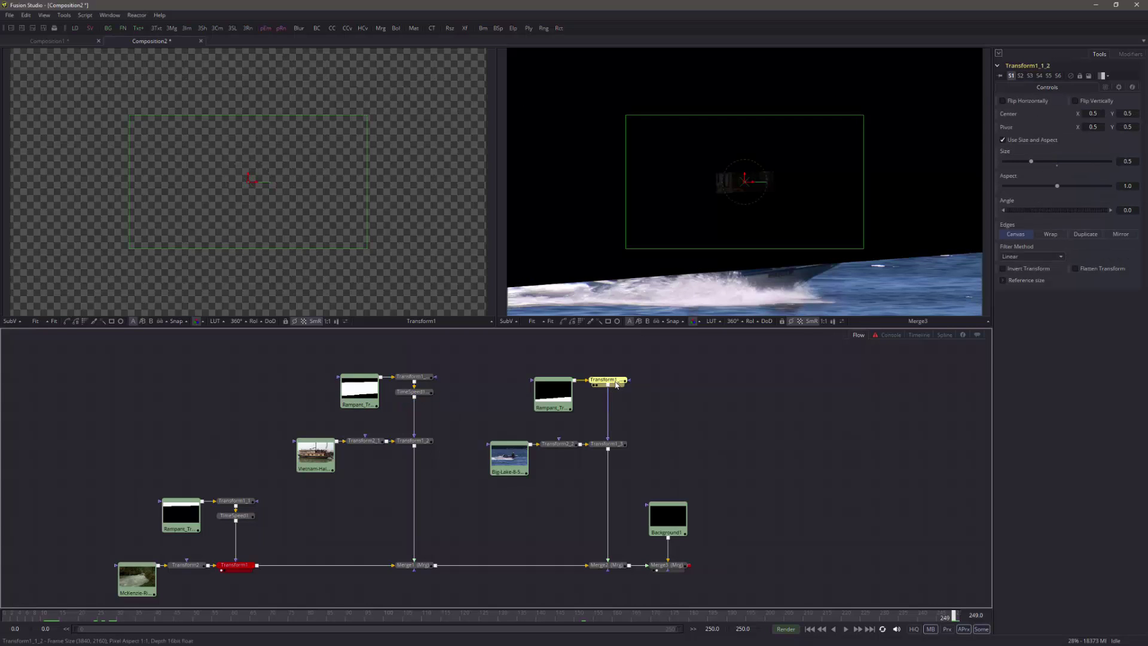
{"action": "key", "text": "ctrl+v"}
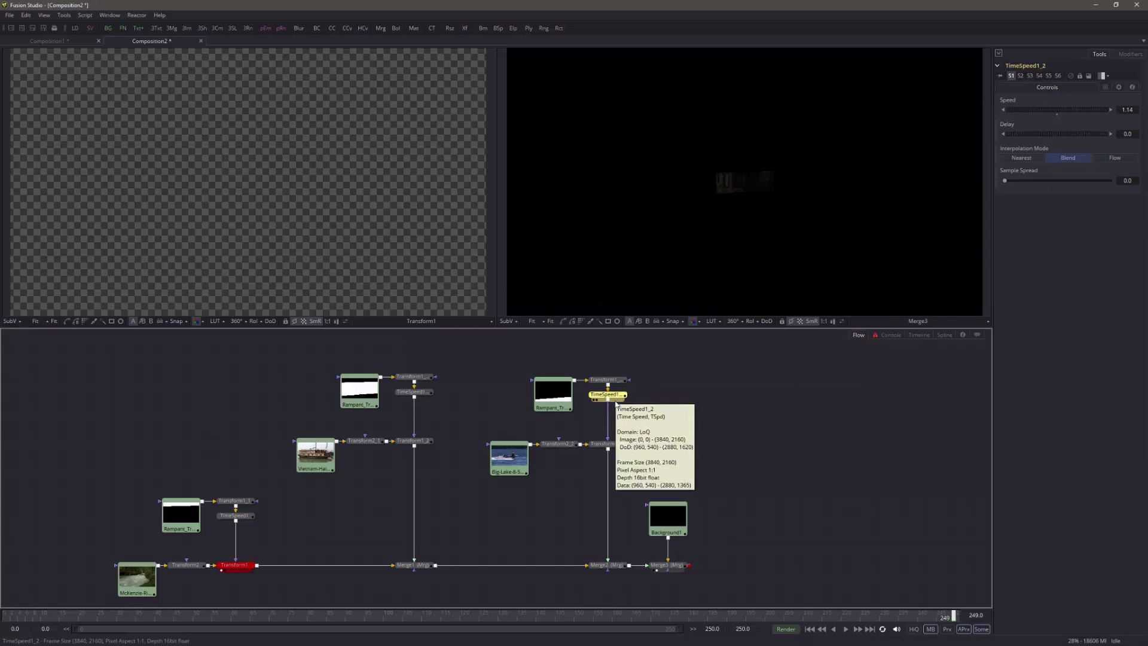
{"action": "mouse_move", "coordinate": [950, 615]}
{"action": "left_mouse_down"}
{"action": "mouse_move", "coordinate": [758, 610]}
{"action": "mouse_move", "coordinate": [959, 629]}
{"action": "left_mouse_up"}
{"action": "key", "text": "shift+space"}
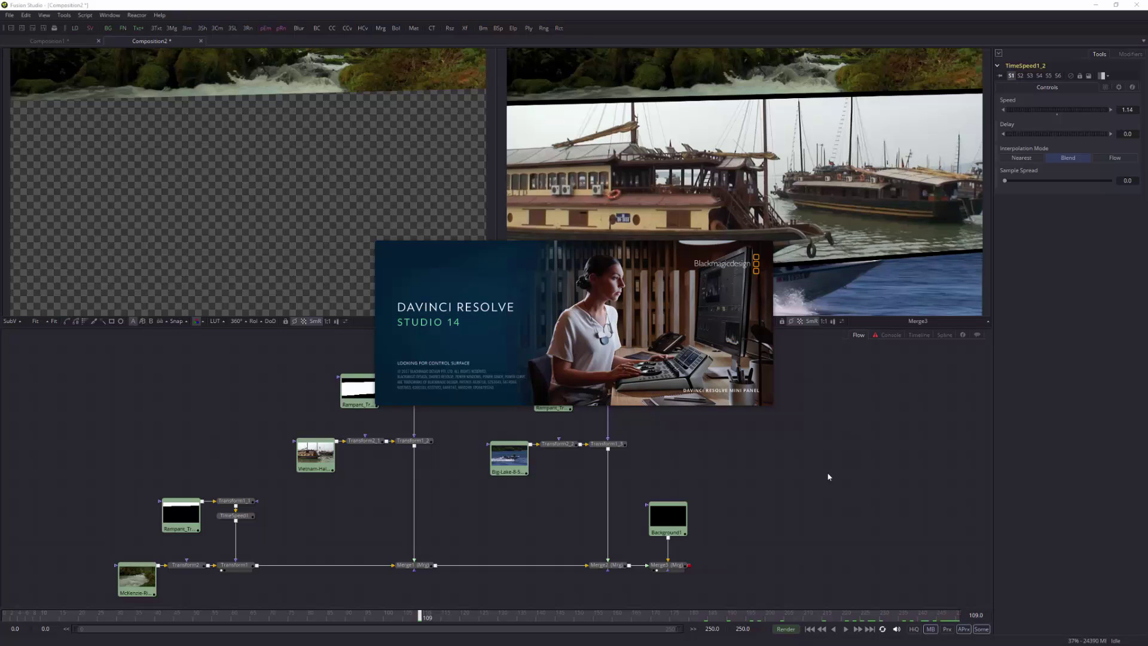
Save the composition with File > Save as Composition2.comp
{"action": "left_click", "coordinate": [10, 16]}
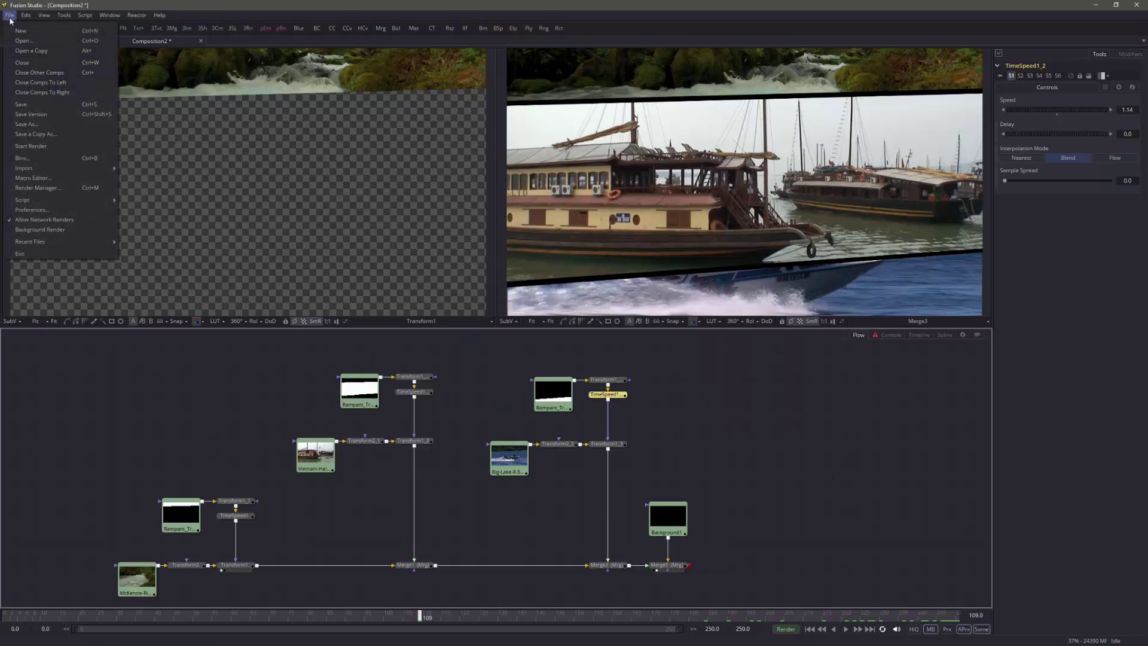
{"action": "left_click", "coordinate": [36, 106]}
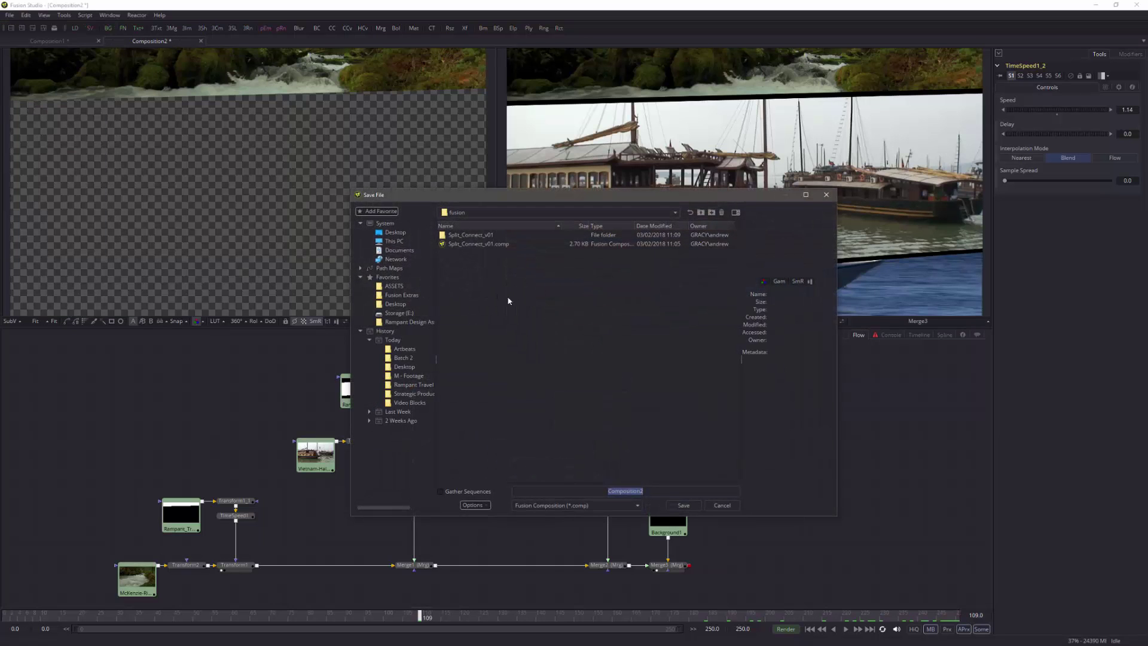
{"action": "left_click", "coordinate": [389, 305]}
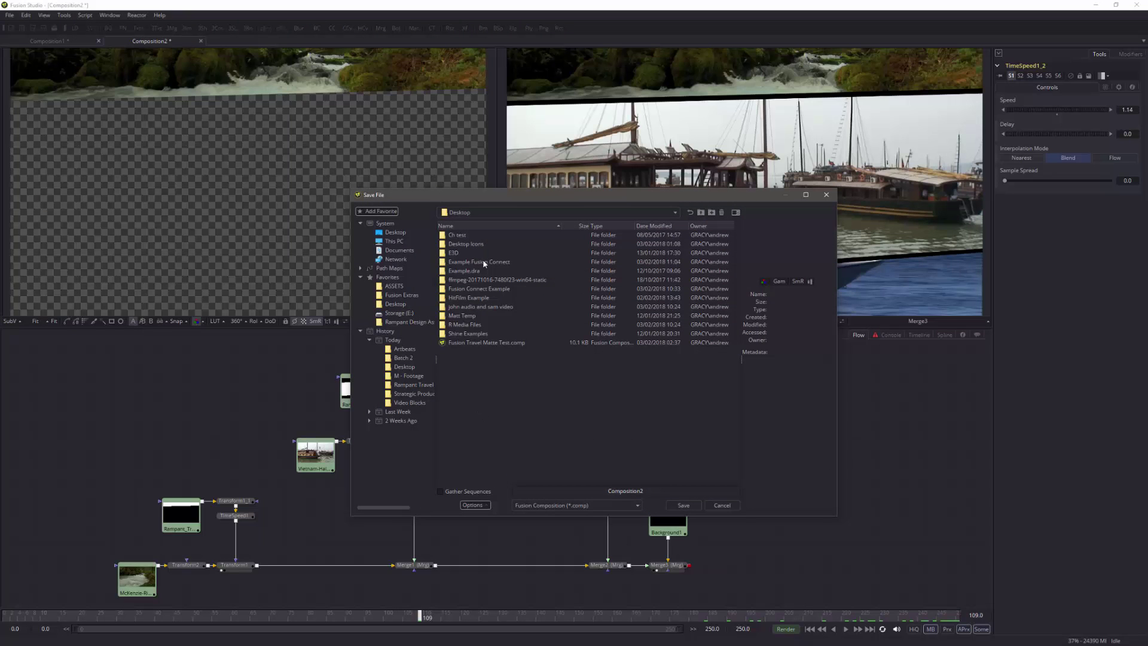
{"action": "left_click", "coordinate": [693, 506]}
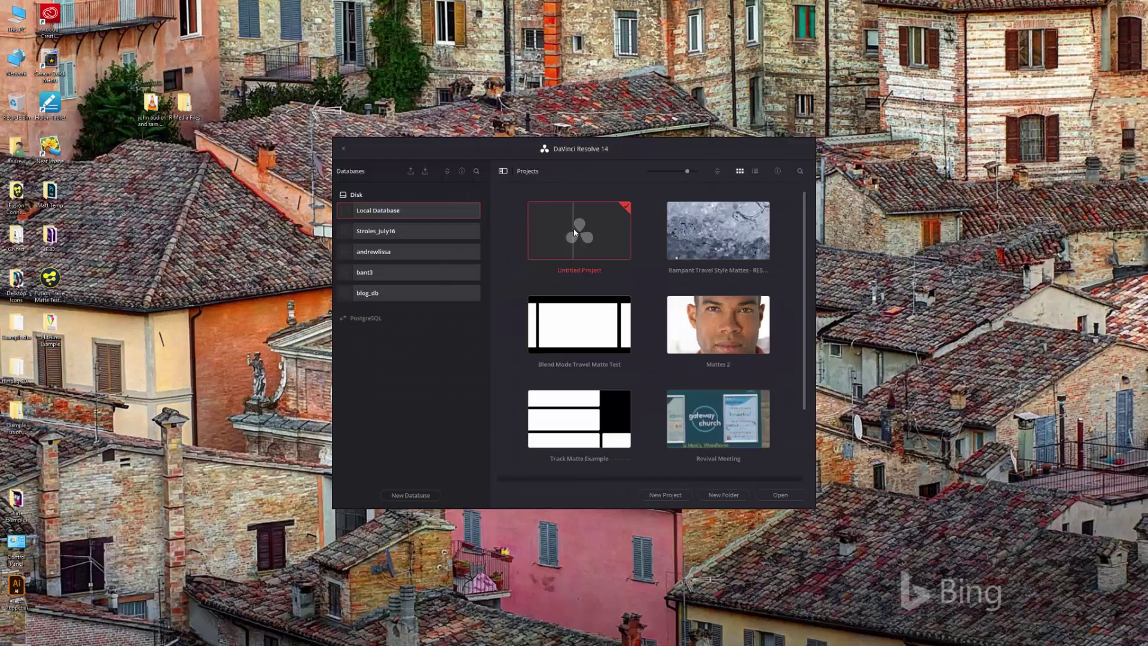
Open Untitled Project and drop a Solid Color generator onto a new timeline
{"action": "double_click", "coordinate": [574, 233]}
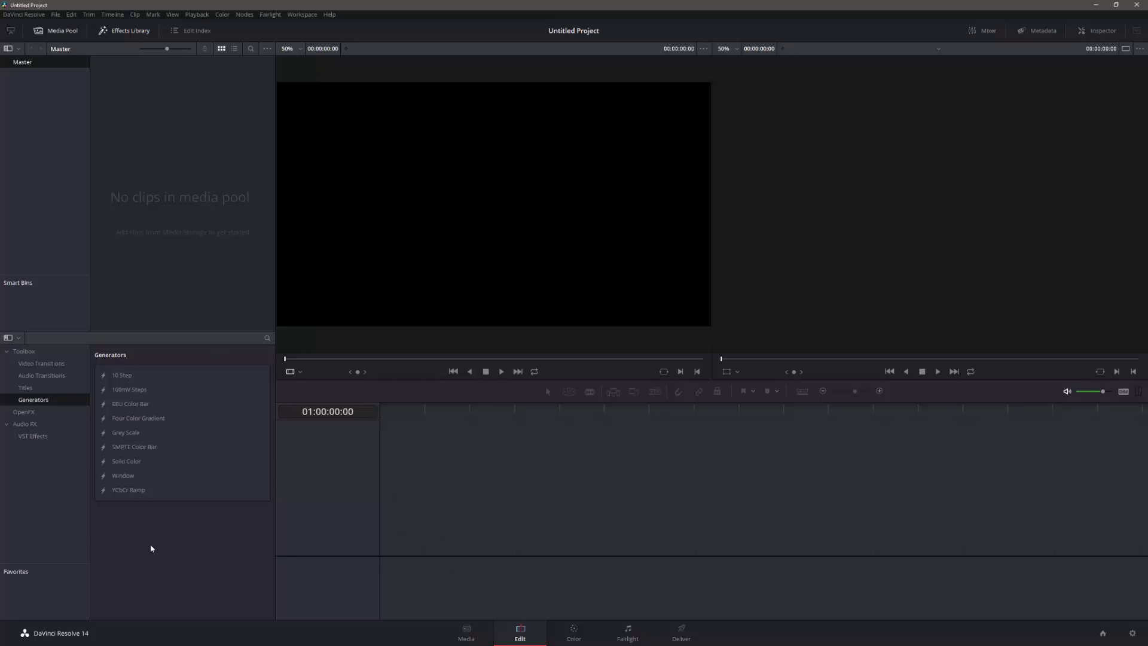
{"action": "left_click_drag", "start_coordinate": [125, 464], "coordinate": [374, 554]}
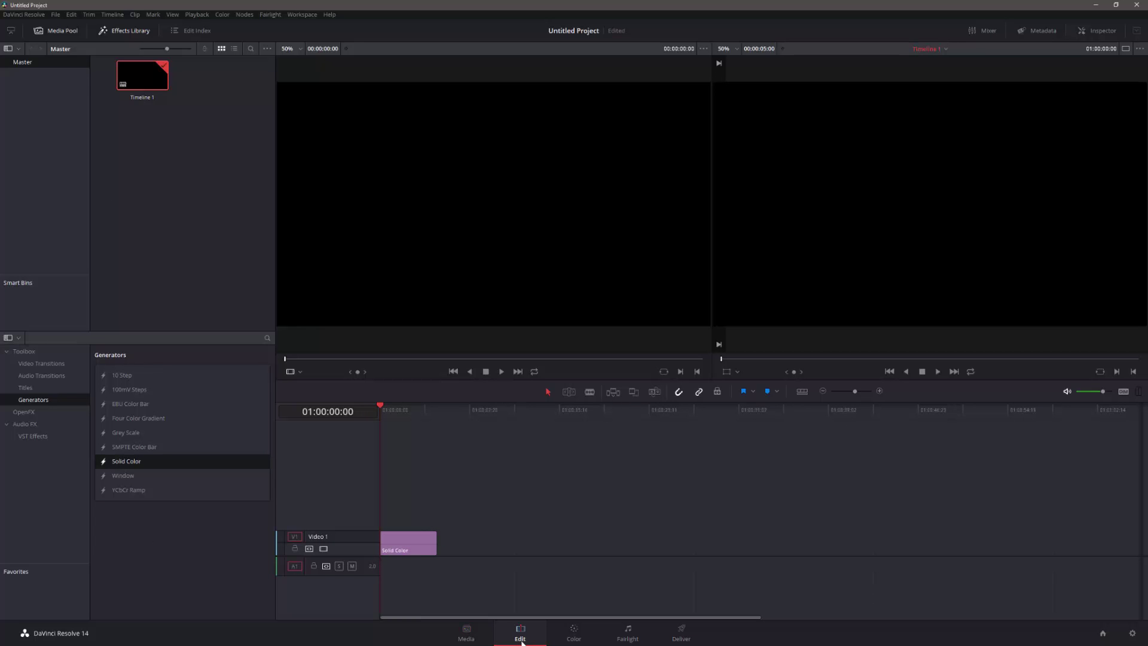
{"action": "left_click", "coordinate": [124, 32]}
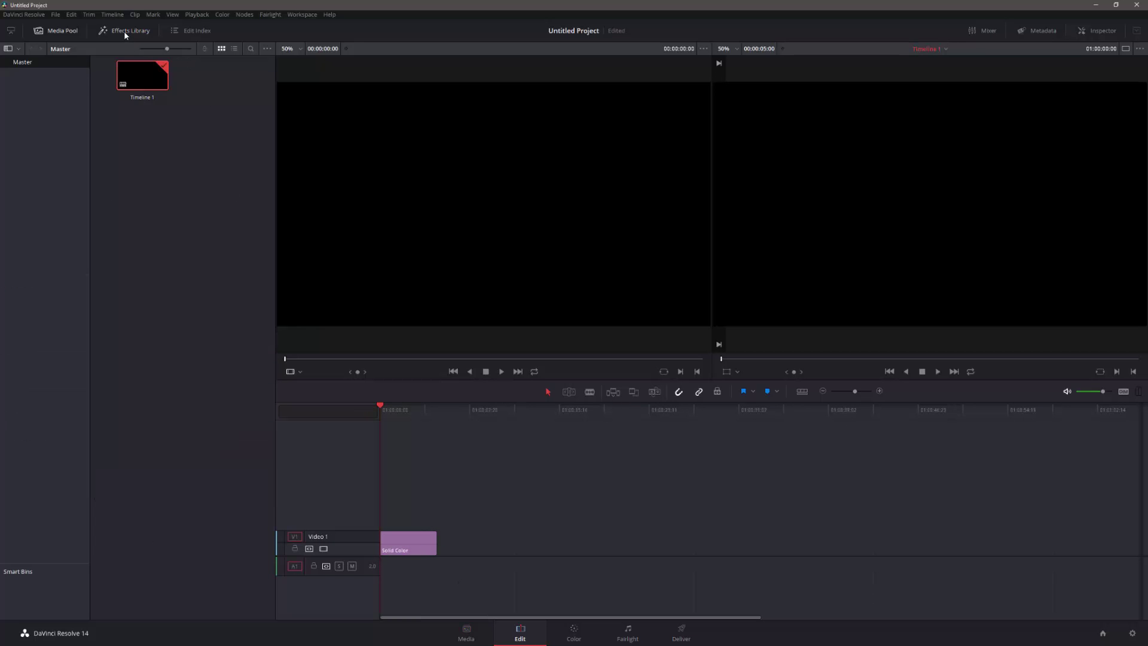
{"action": "left_click", "coordinate": [124, 33]}
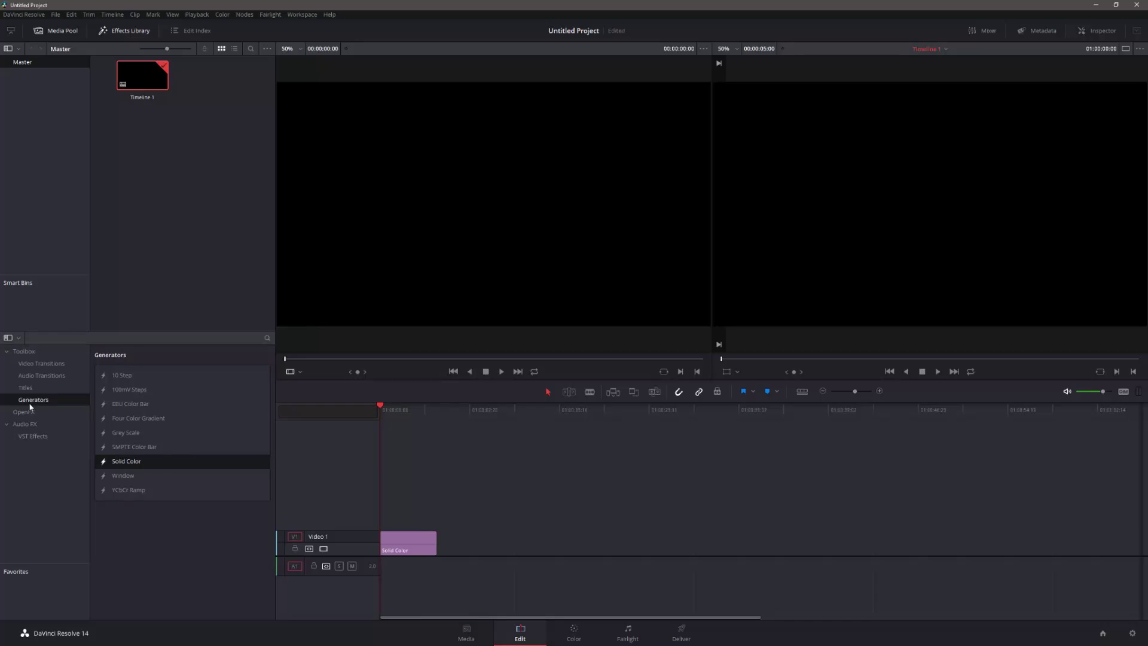
{"action": "left_click_drag", "start_coordinate": [132, 464], "coordinate": [380, 551]}
Check the Solid Color clip in the Inspector and lengthen it by about four seconds
{"action": "left_click_drag", "start_coordinate": [377, 404], "coordinate": [402, 432]}
{"action": "left_click", "coordinate": [402, 541]}
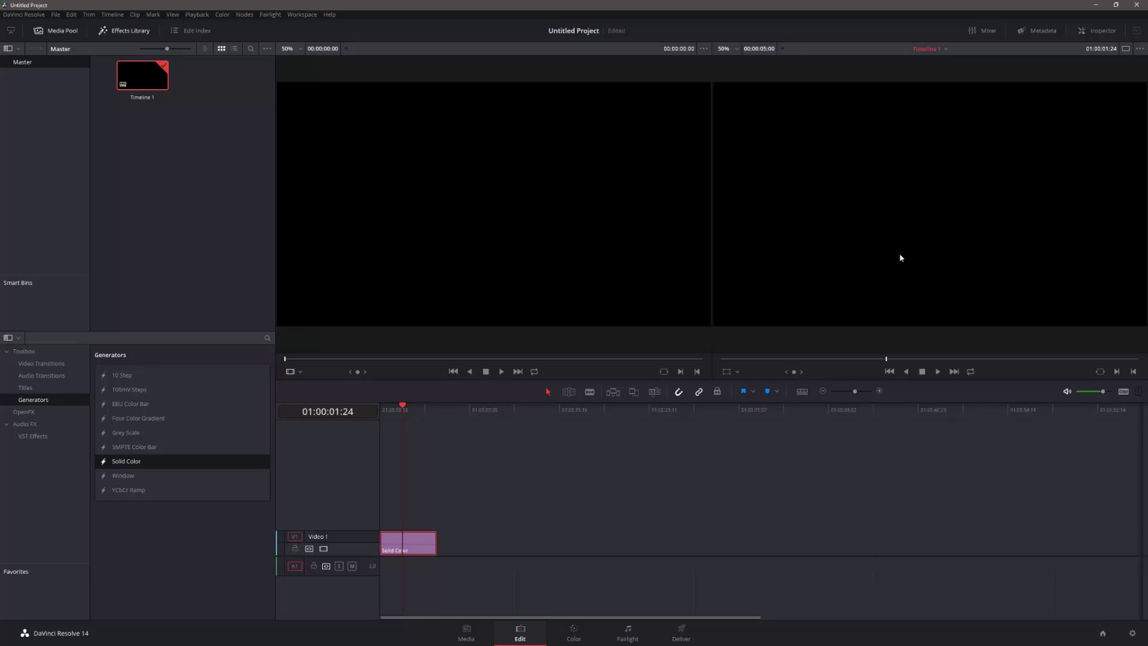
{"action": "left_click", "coordinate": [1099, 32]}
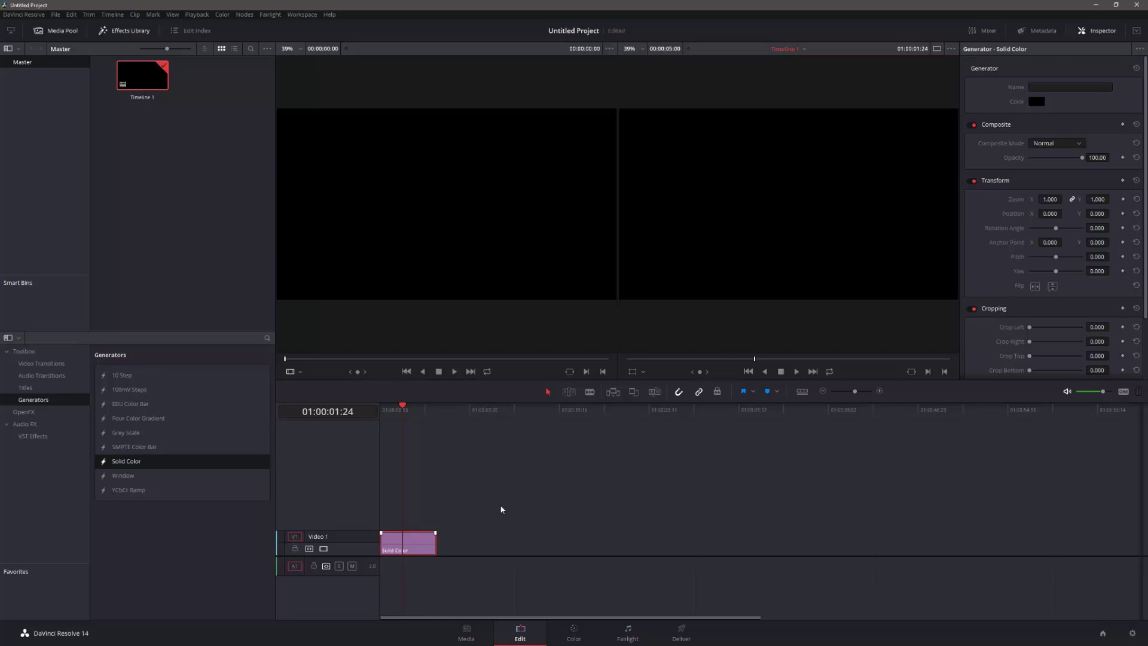
{"action": "left_click", "coordinate": [1102, 30]}
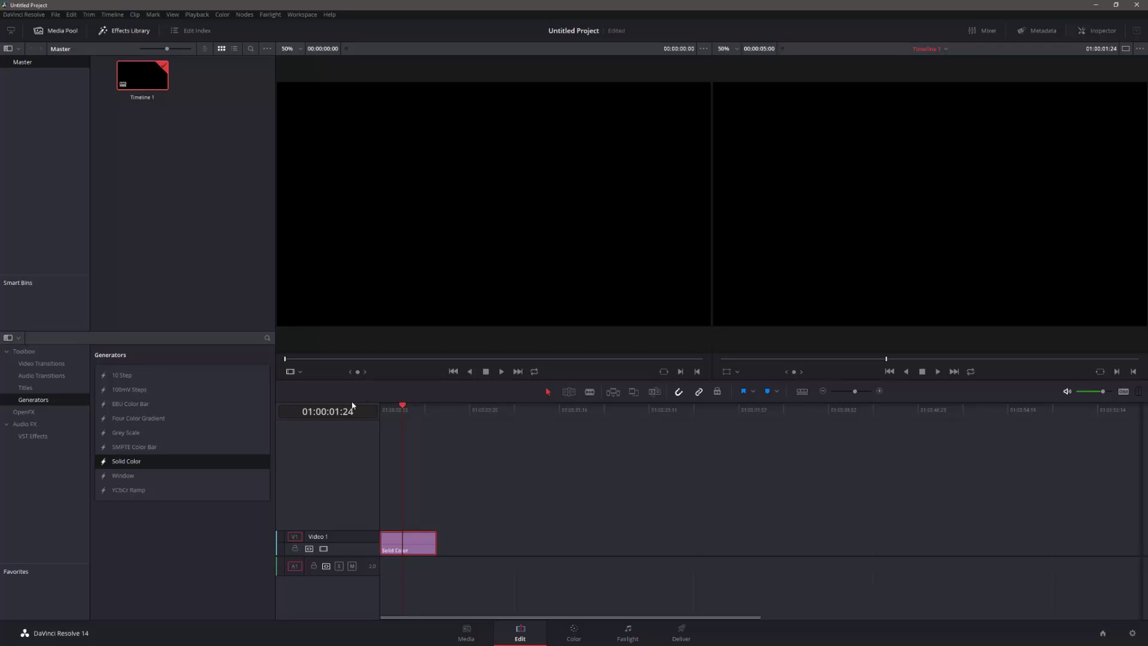
{"action": "left_click_drag", "start_coordinate": [400, 408], "coordinate": [381, 407]}
{"action": "mouse_move", "coordinate": [435, 537]}
{"action": "left_mouse_down"}
{"action": "mouse_move", "coordinate": [531, 538]}
{"action": "mouse_move", "coordinate": [438, 537]}
{"action": "left_mouse_up"}
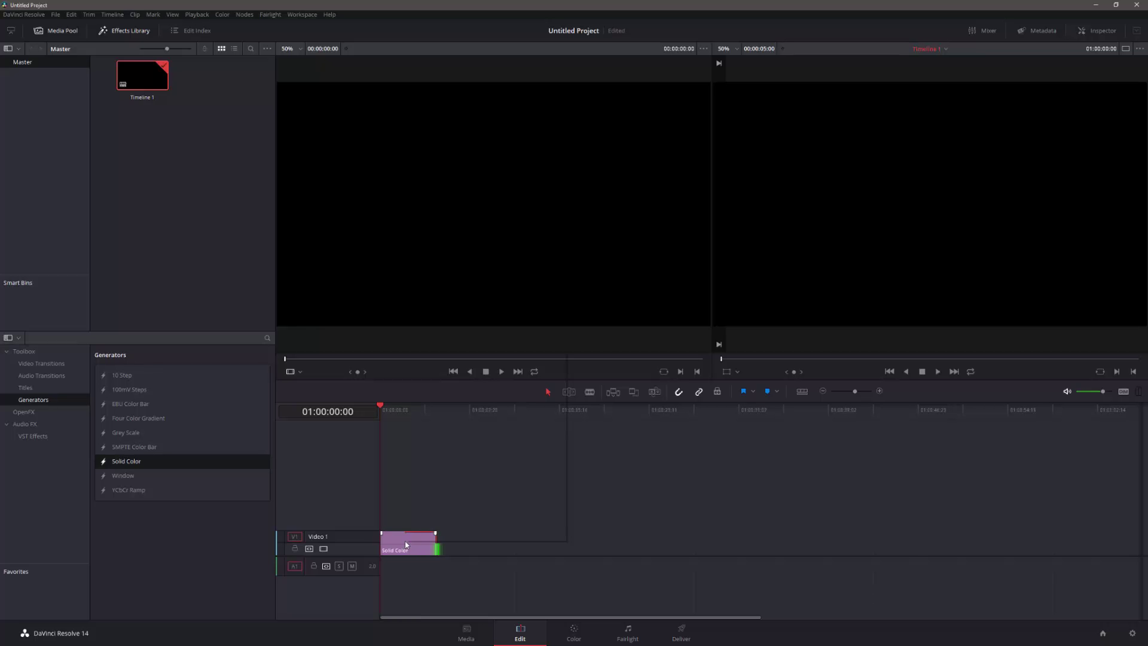
Make the Solid Color clip a new compound clip named Compound Style
{"action": "right_click", "coordinate": [406, 545]}
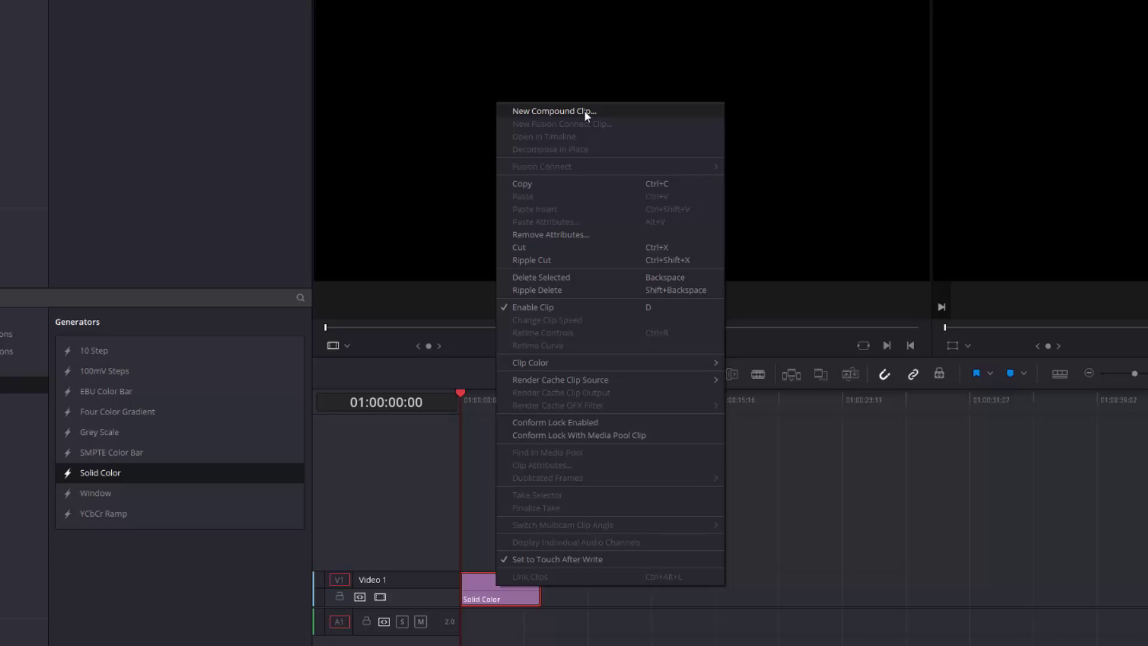
{"action": "left_click", "coordinate": [585, 111]}
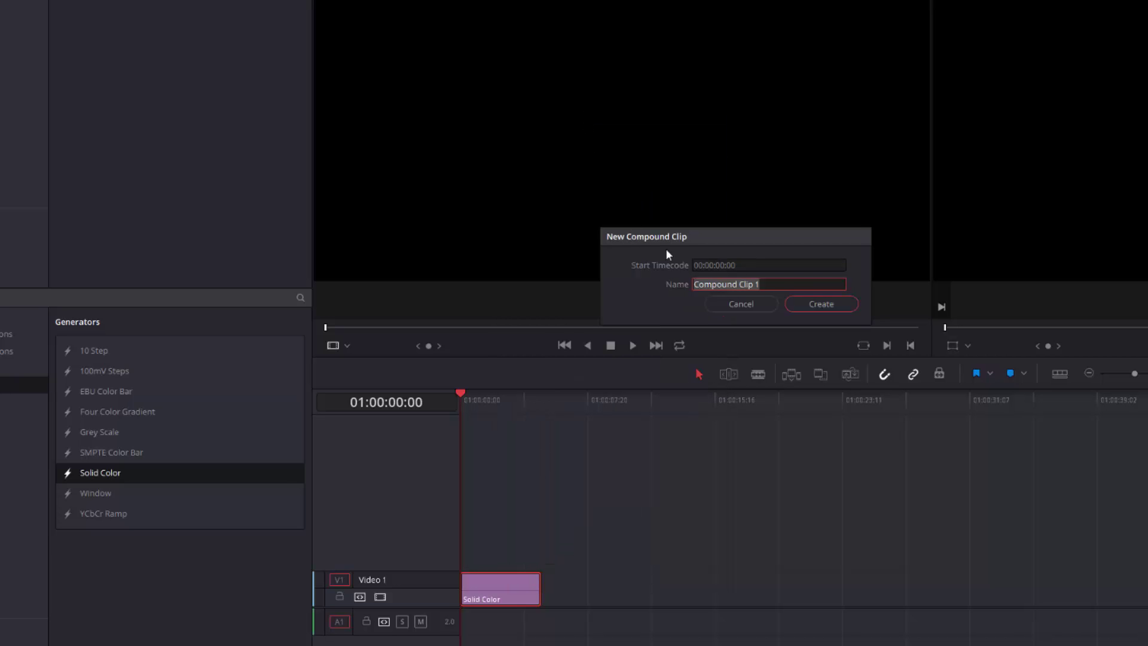
{"action": "left_click_drag", "start_coordinate": [778, 286], "coordinate": [740, 285]}
{"action": "type", "text": "St"}
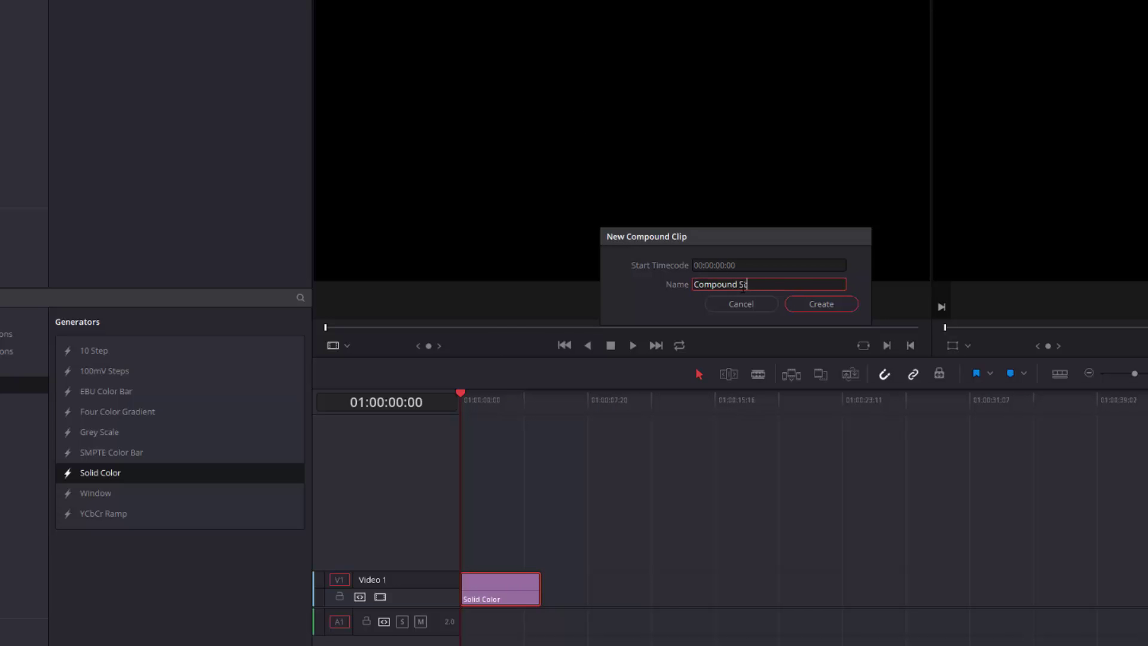
{"action": "type", "text": "yle"}
{"action": "key", "text": "Return"}
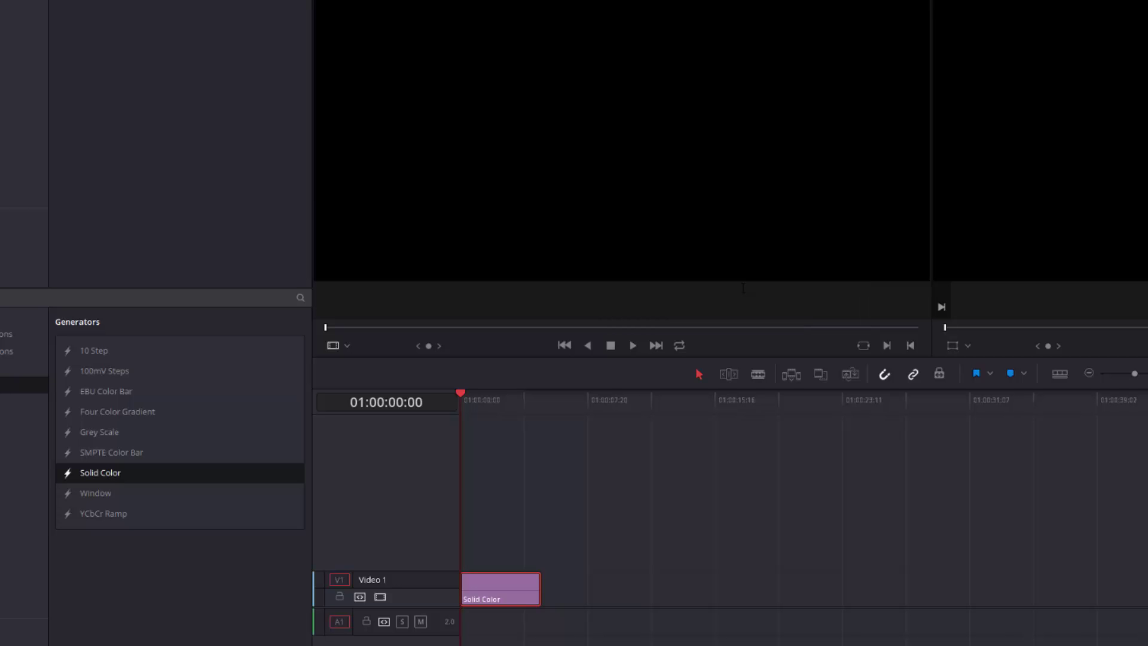
Start a new Fusion Connect clip from Compound Style, named Rampant Travel Mattes
{"action": "left_click", "coordinate": [506, 591]}
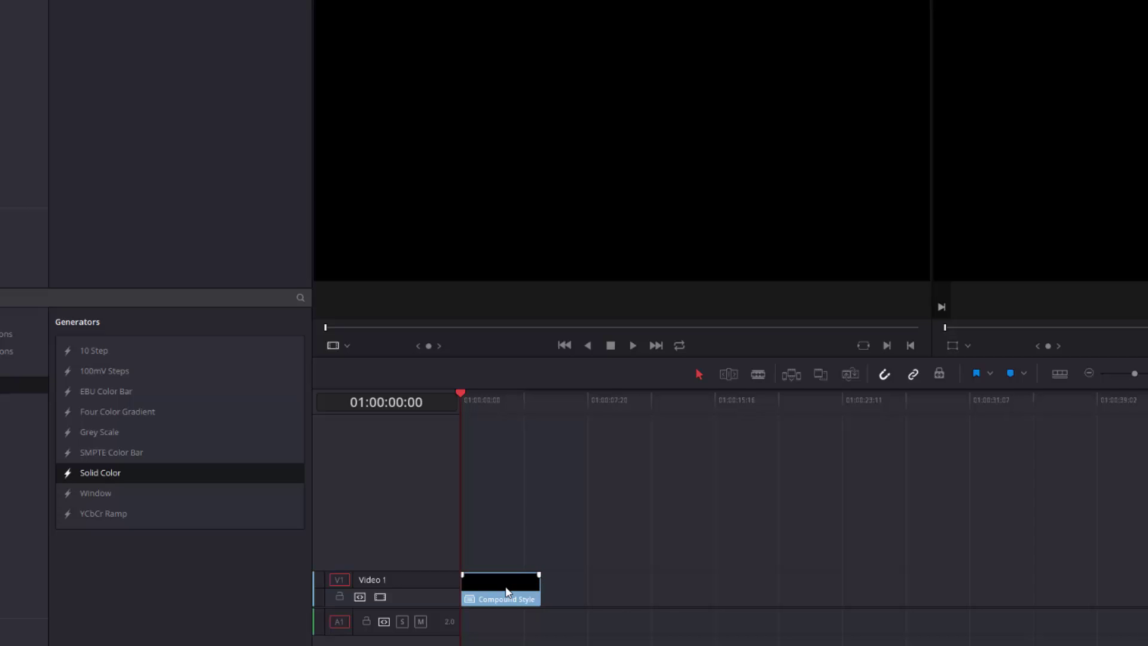
{"action": "right_click", "coordinate": [505, 591]}
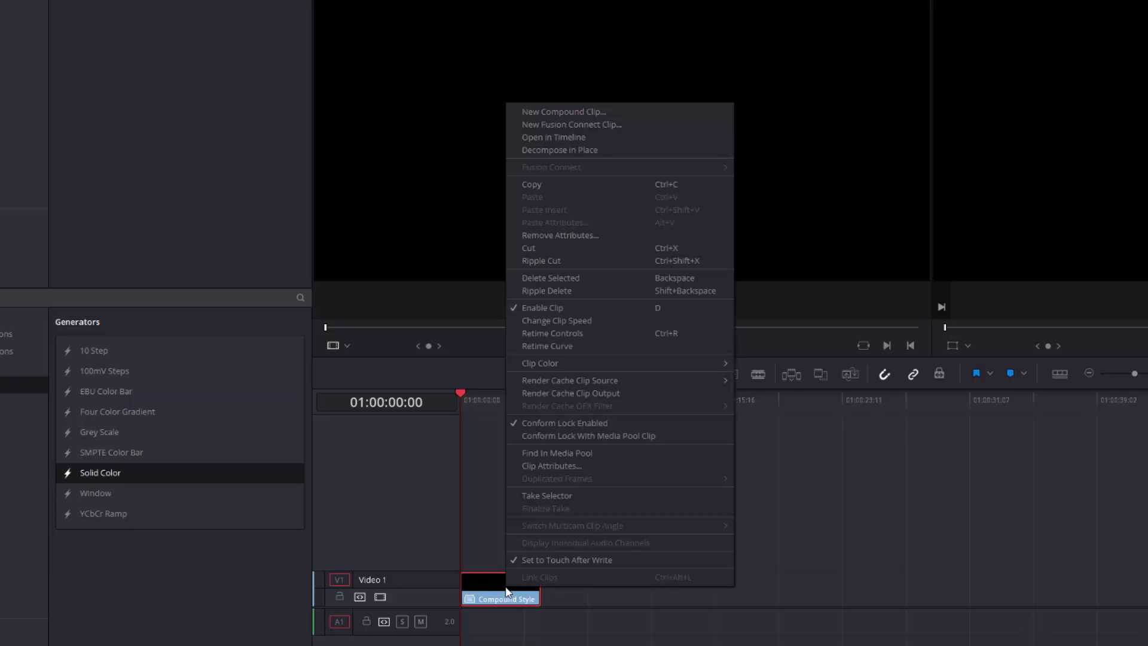
{"action": "left_click", "coordinate": [597, 123]}
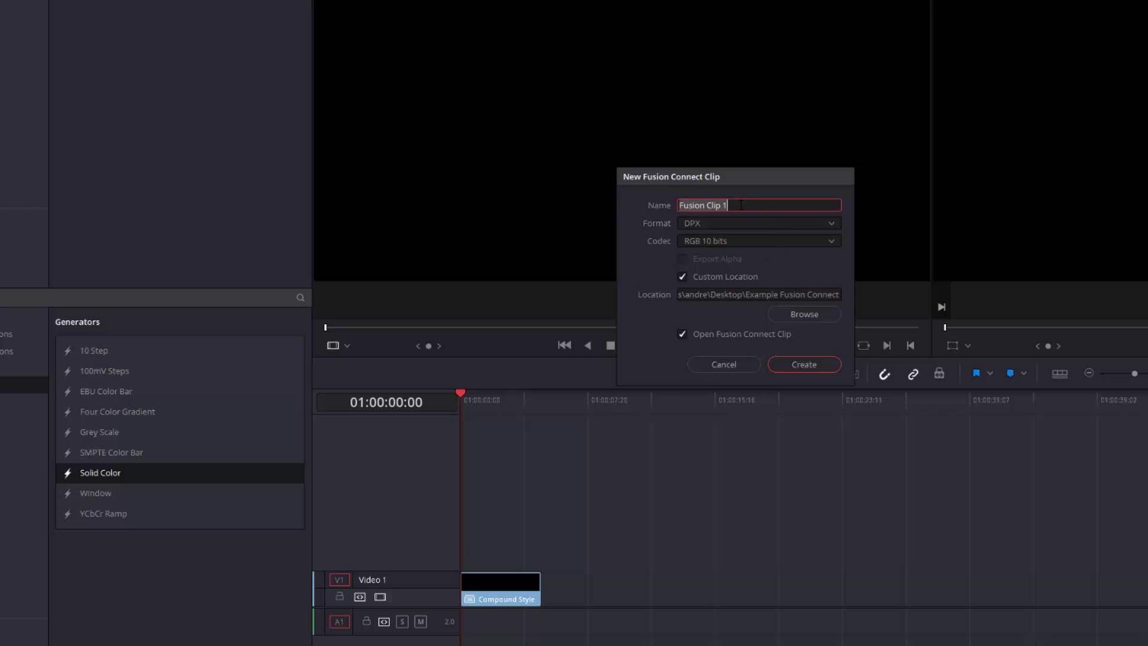
{"action": "left_click_drag", "start_coordinate": [741, 204], "coordinate": [669, 201]}
{"action": "type", "text": "Rampant Travel Mattes"}
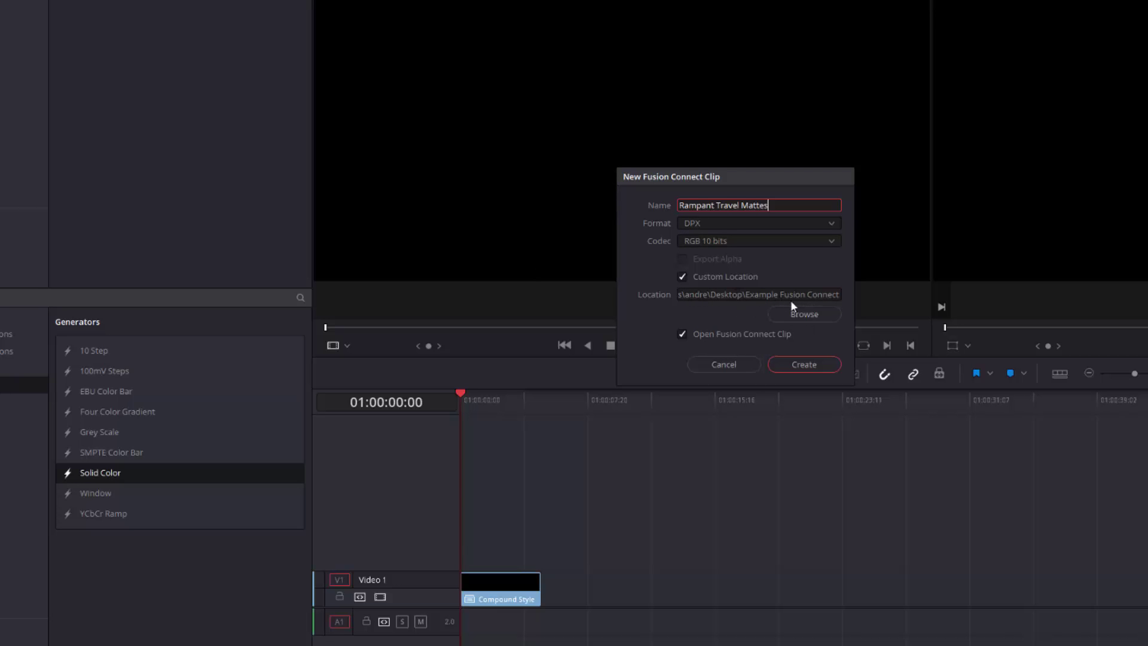
Set its storage location to a new v2 folder inside Example Fusion Connect
{"action": "left_click", "coordinate": [804, 314]}
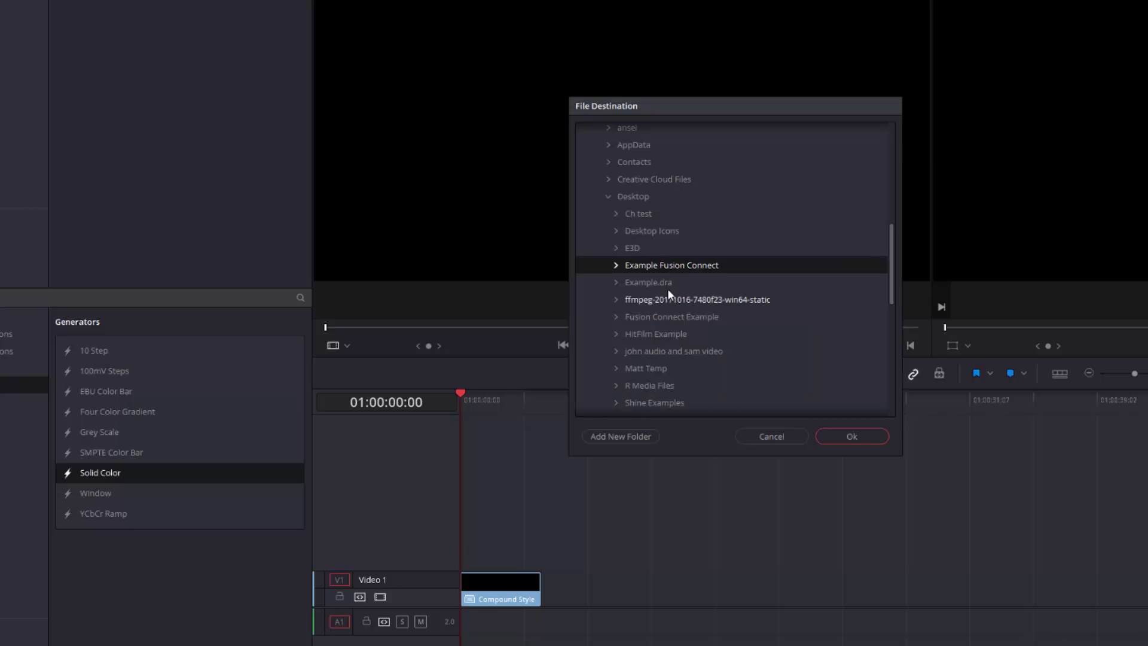
{"action": "left_click", "coordinate": [638, 437]}
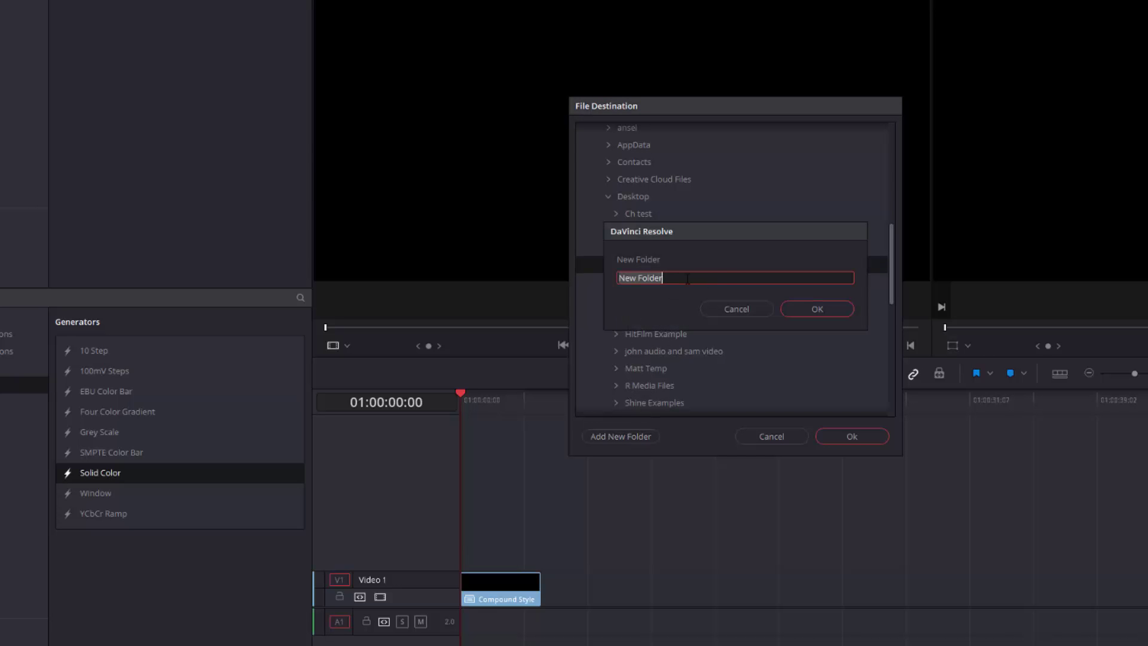
{"action": "type", "text": "v2"}
{"action": "key", "text": "Return"}
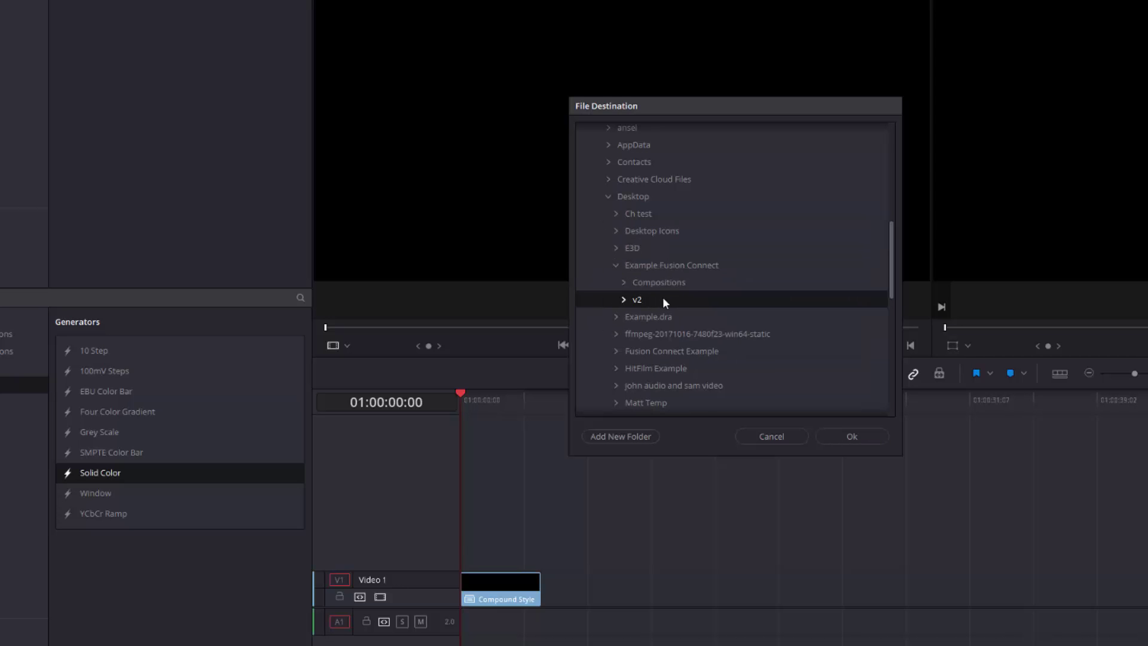
{"action": "left_click", "coordinate": [856, 437]}
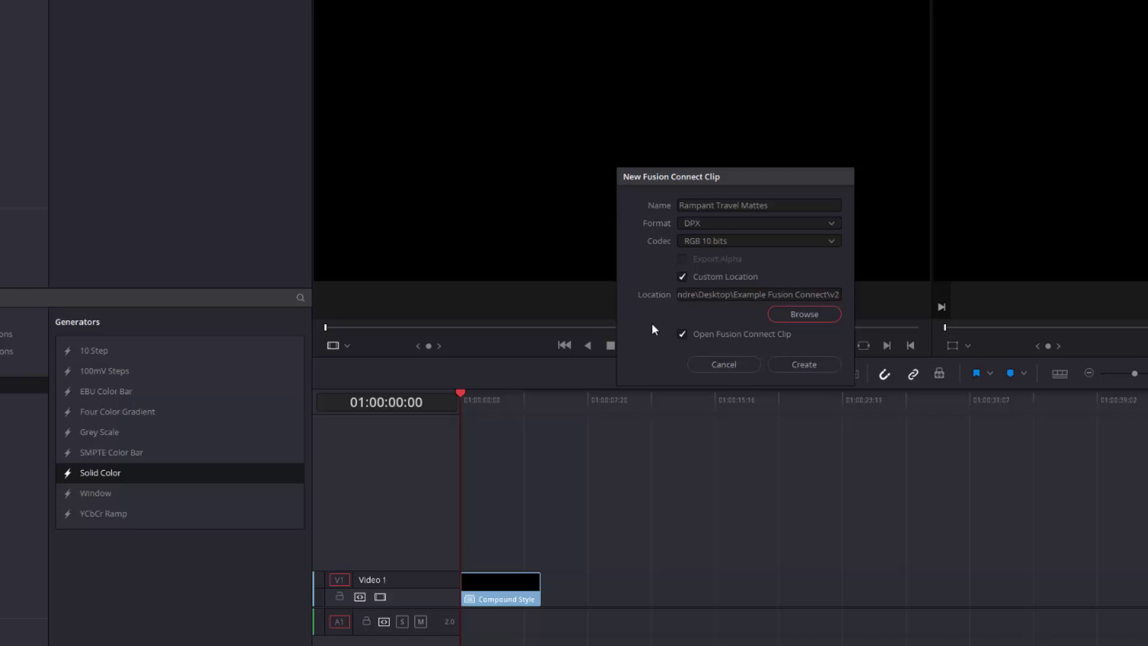
Create the Fusion Connect clip and move its loader to the lower left and saver to the lower right
{"action": "left_click", "coordinate": [796, 365]}
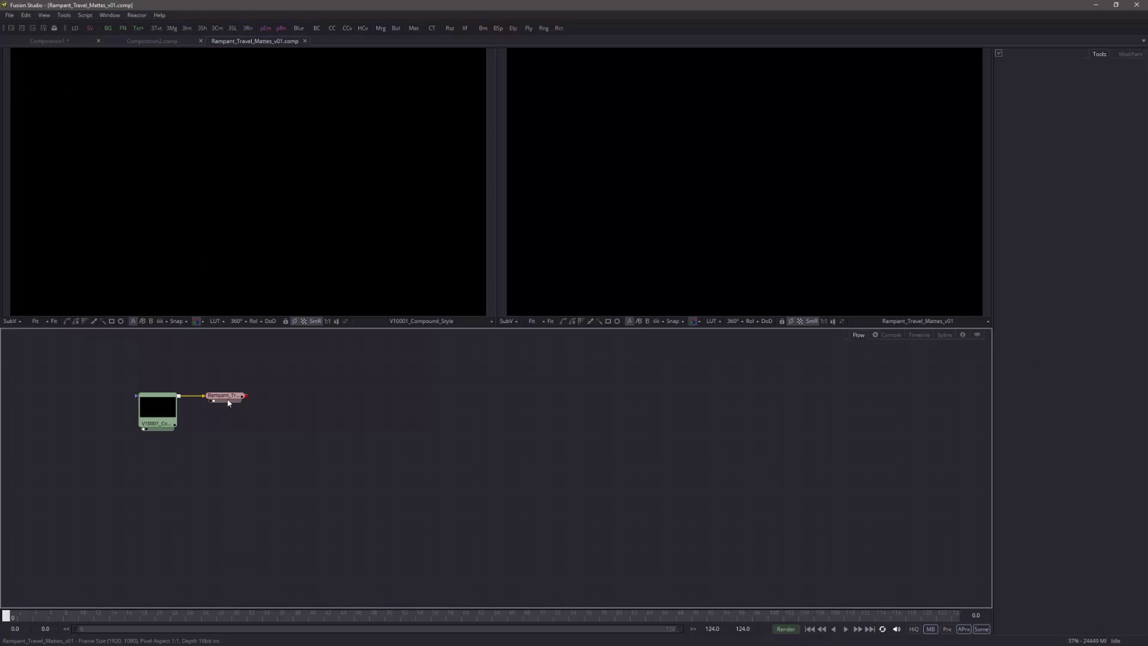
{"action": "left_click_drag", "start_coordinate": [143, 423], "coordinate": [52, 572]}
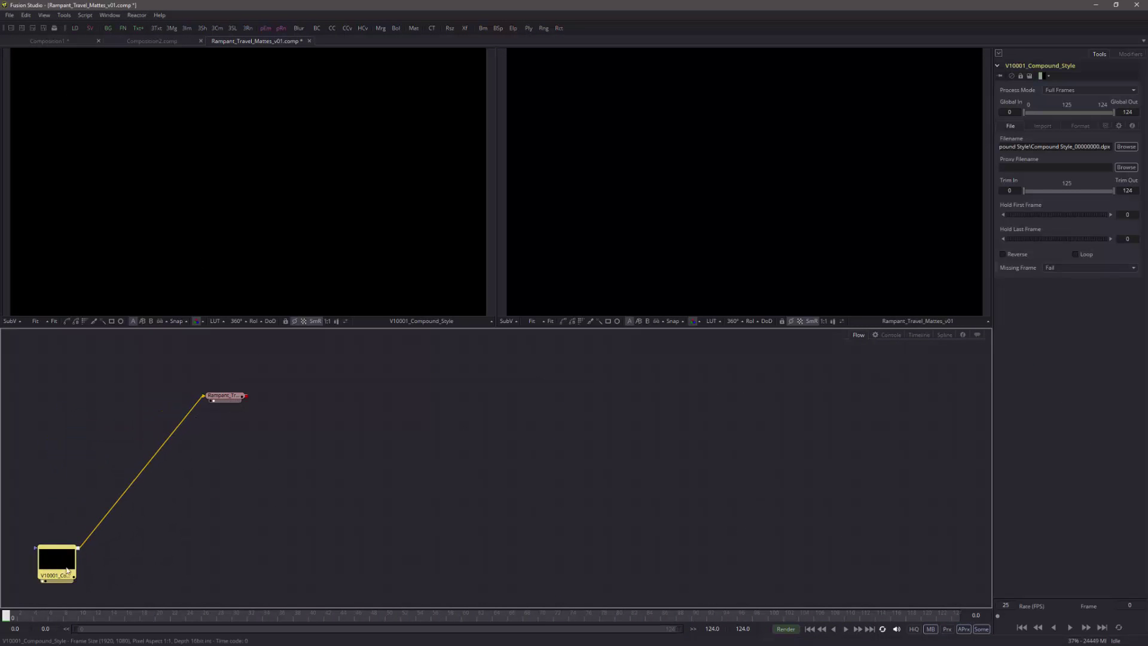
{"action": "left_click_drag", "start_coordinate": [227, 394], "coordinate": [916, 554]}
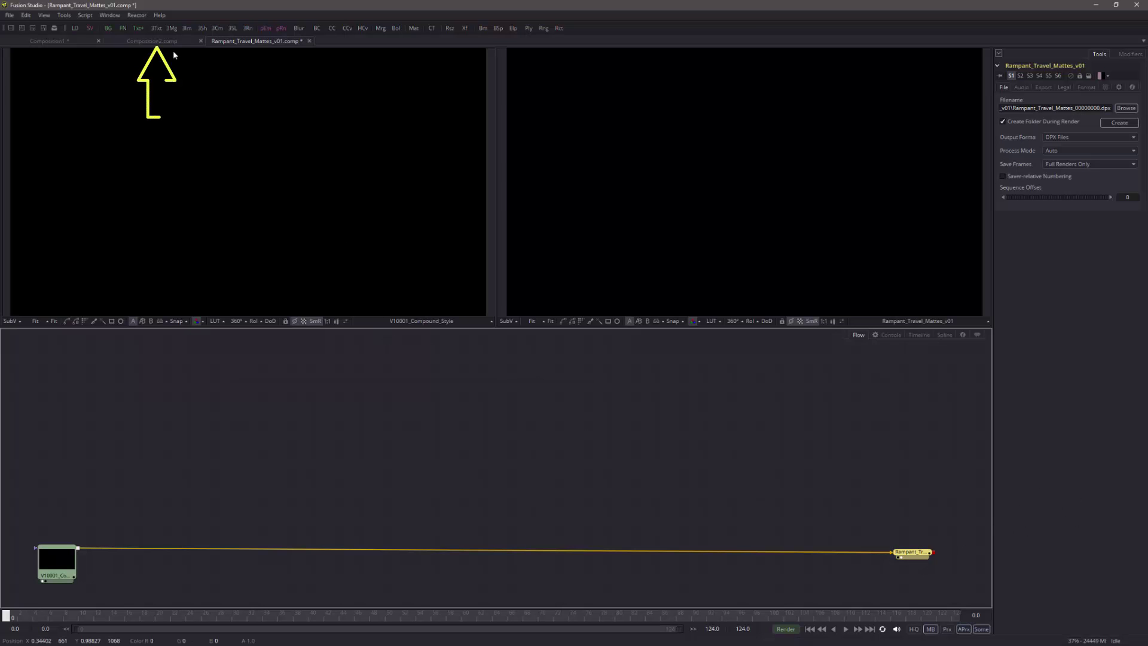
Copy the travel matte nodes from Composition2 and paste them into Rampant_Travel_Mattes_v01
{"action": "left_click", "coordinate": [152, 41]}
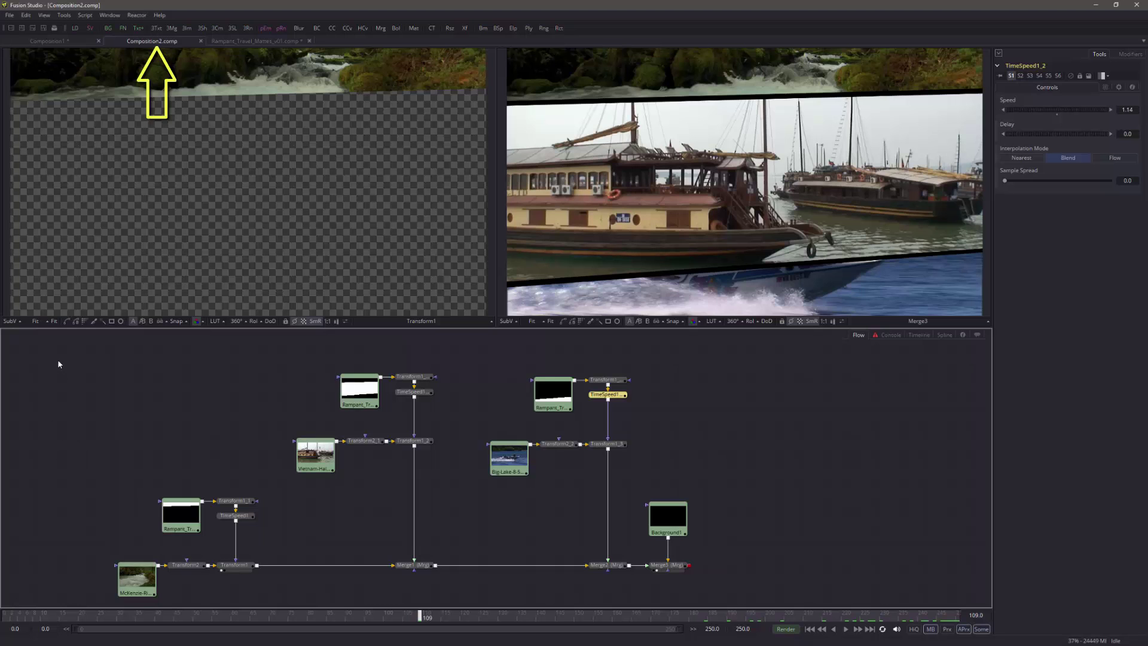
{"action": "left_click_drag", "start_coordinate": [55, 353], "coordinate": [711, 606]}
{"action": "scroll", "coordinate": [755, 558], "scroll_direction": "down", "scroll_amount": 2}
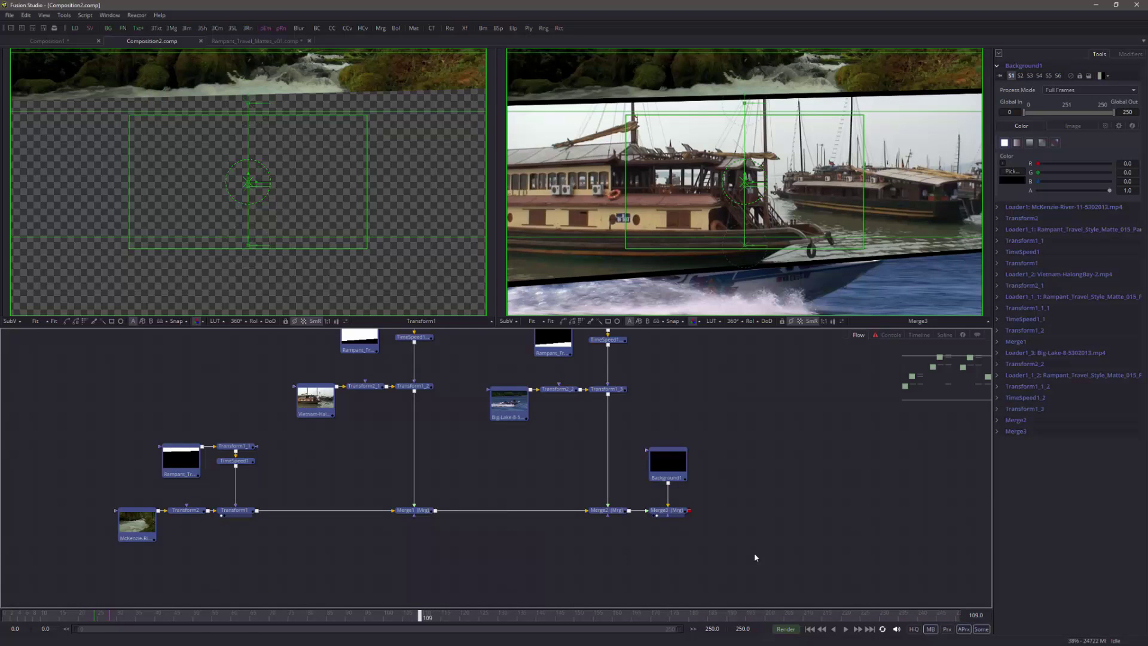
{"action": "left_click", "coordinate": [247, 39]}
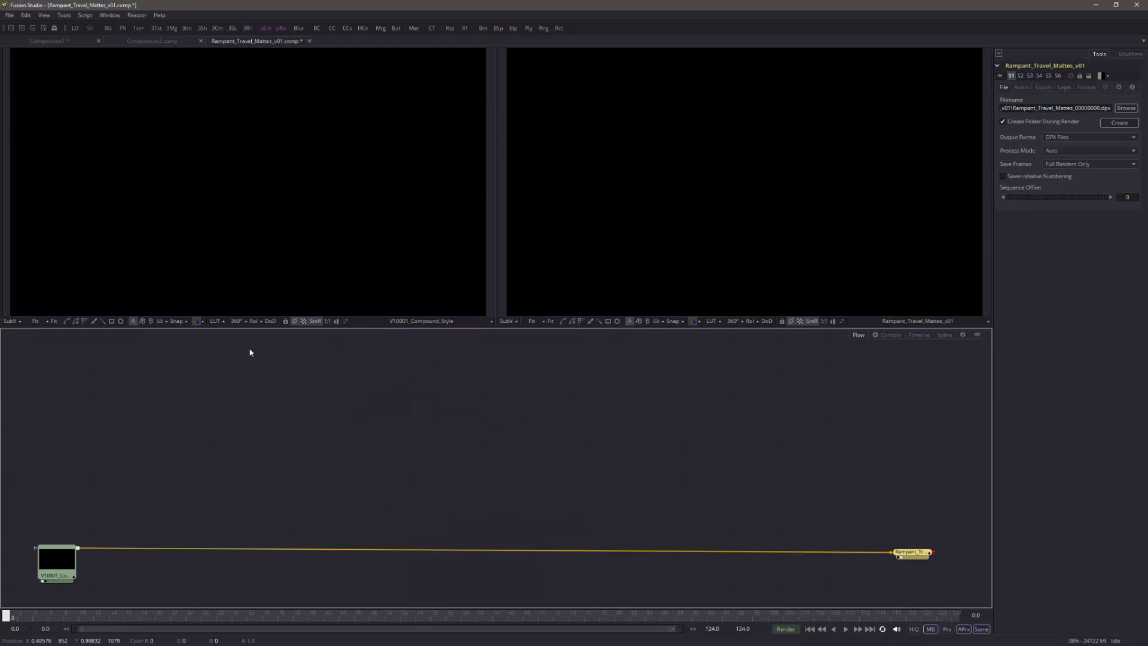
{"action": "left_click", "coordinate": [105, 514]}
{"action": "key", "text": "ctrl+v"}
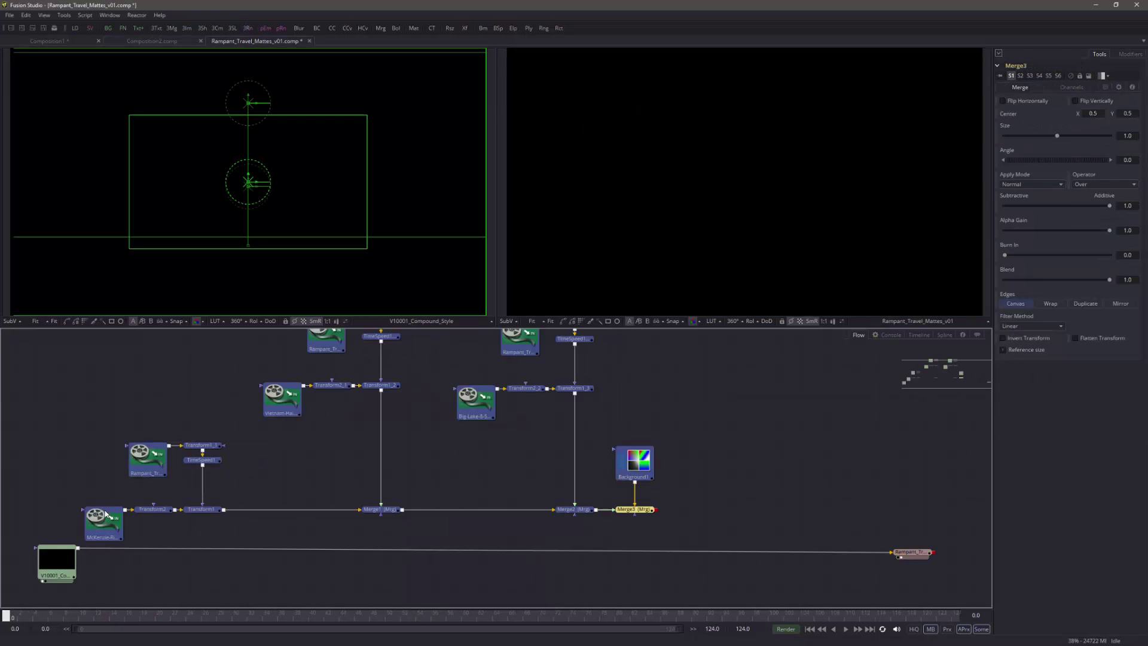
{"action": "left_click_drag", "start_coordinate": [651, 468], "coordinate": [712, 475]}
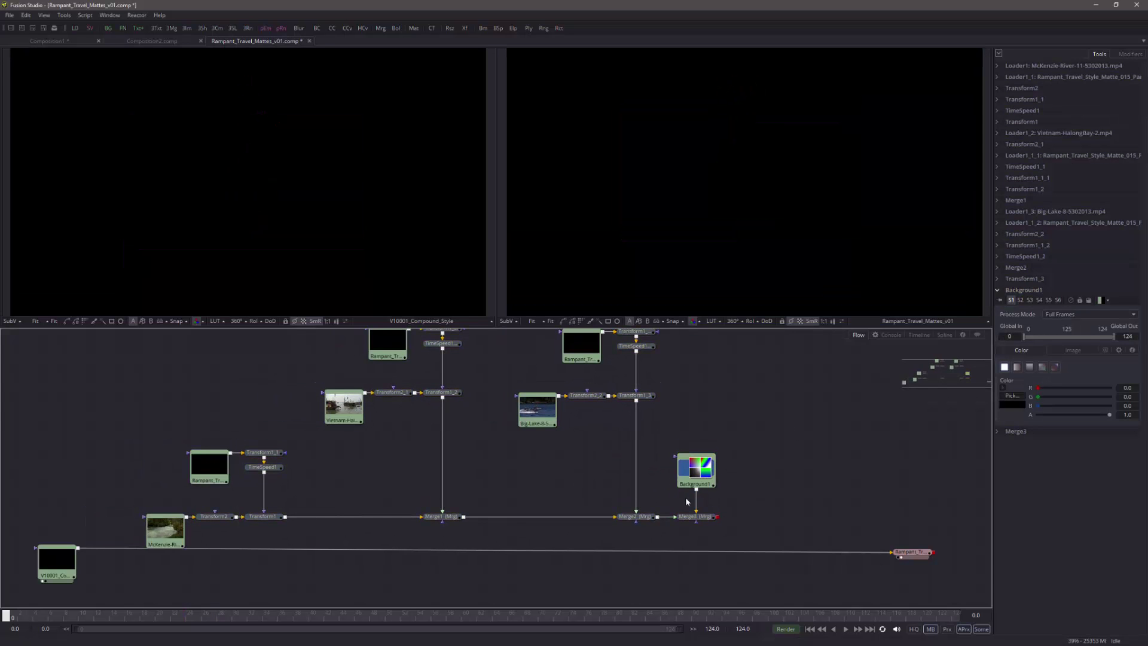
Replace Background1 with the V10001_Compound_Style loader in Merge3 and feed Merge3 into the saver
{"action": "left_click", "coordinate": [712, 520]}
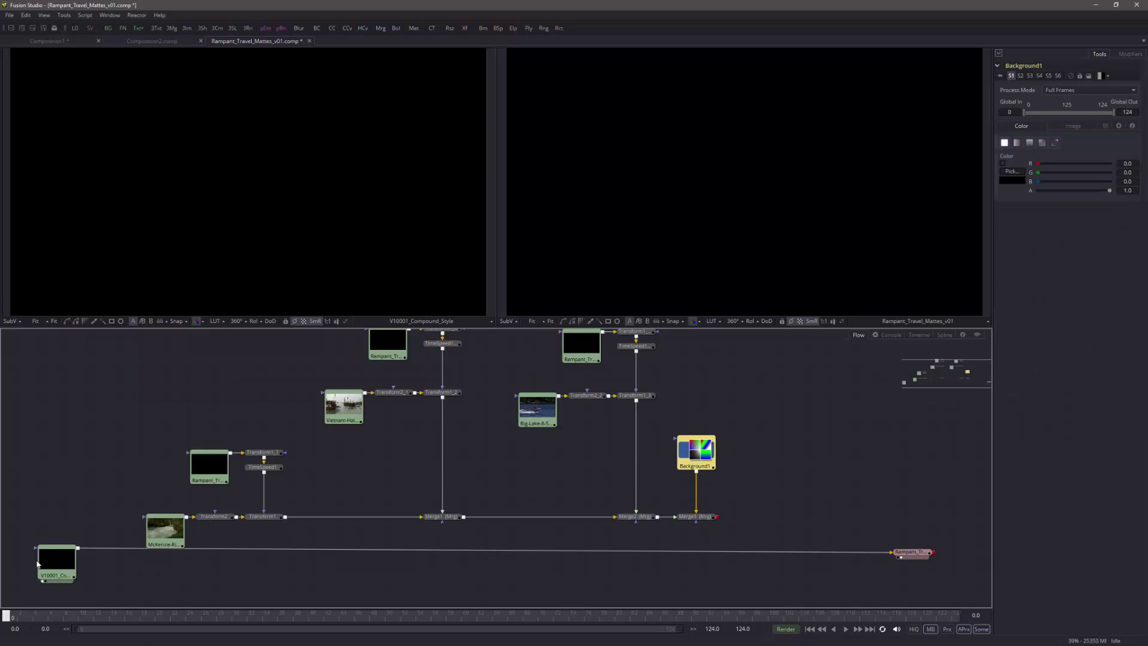
{"action": "left_click_drag", "start_coordinate": [37, 563], "coordinate": [675, 561]}
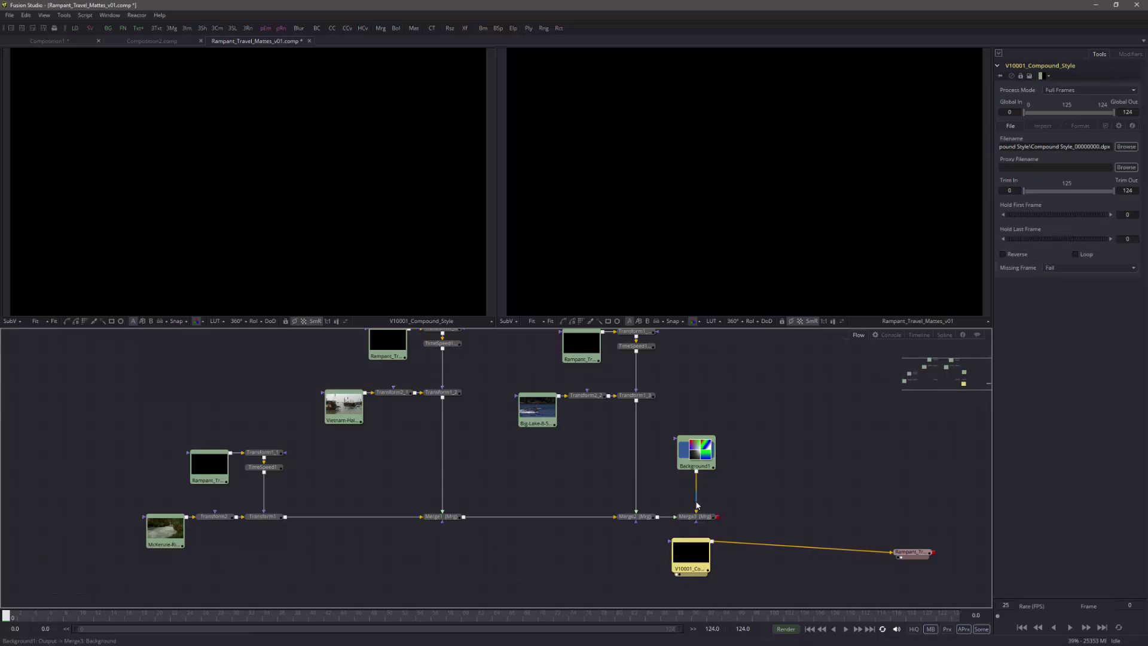
{"action": "left_click_drag", "start_coordinate": [696, 505], "coordinate": [745, 422]}
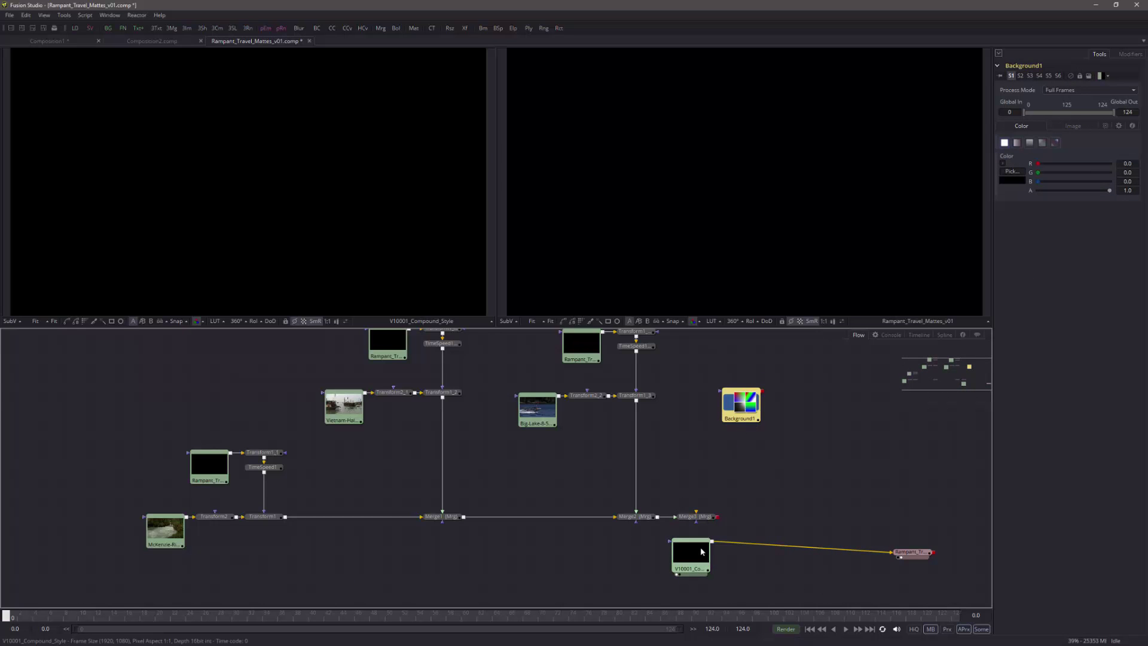
{"action": "left_click_drag", "start_coordinate": [701, 551], "coordinate": [697, 518]}
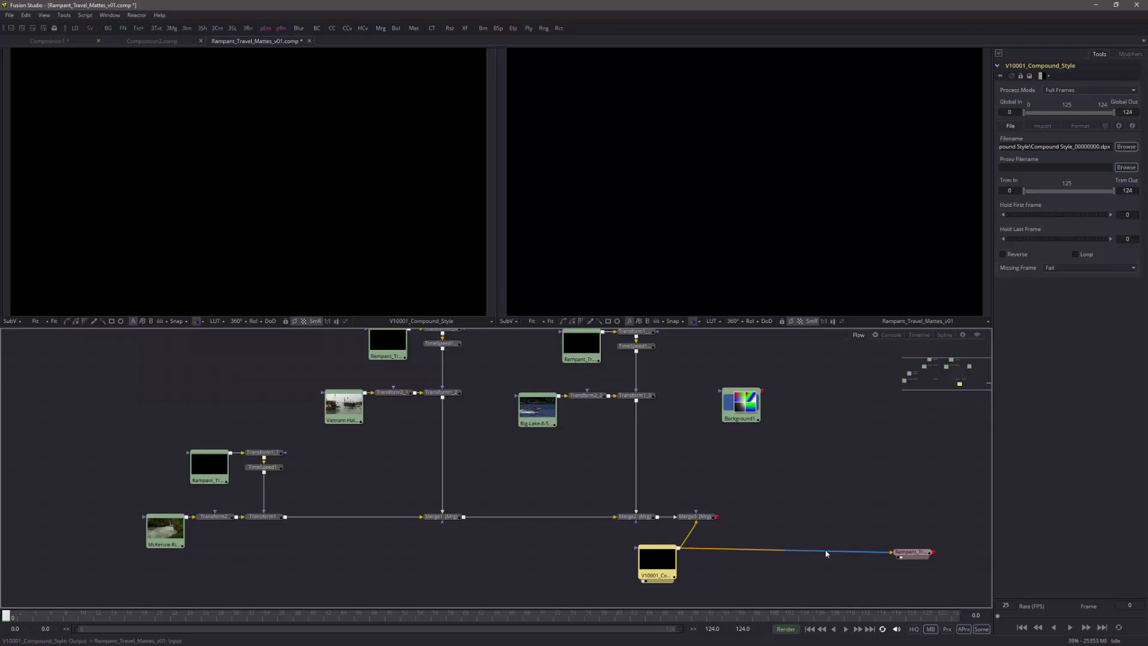
{"action": "left_click_drag", "start_coordinate": [826, 553], "coordinate": [899, 554]}
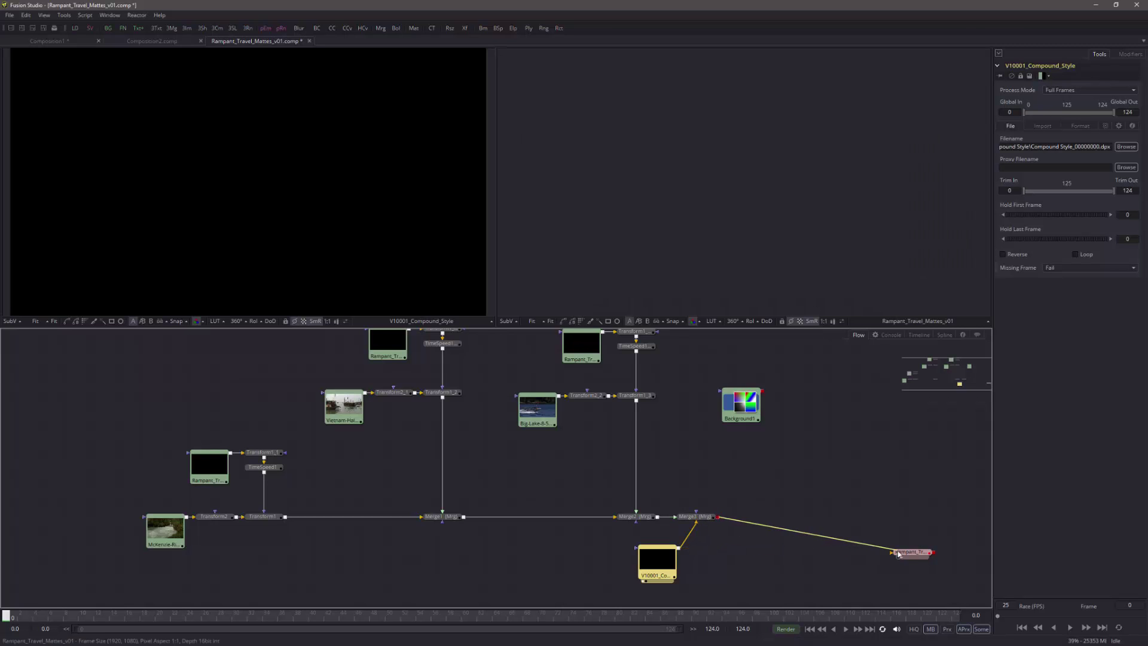
{"action": "left_click_drag", "start_coordinate": [671, 563], "coordinate": [714, 567]}
{"action": "left_click_drag", "start_coordinate": [910, 555], "coordinate": [899, 528]}
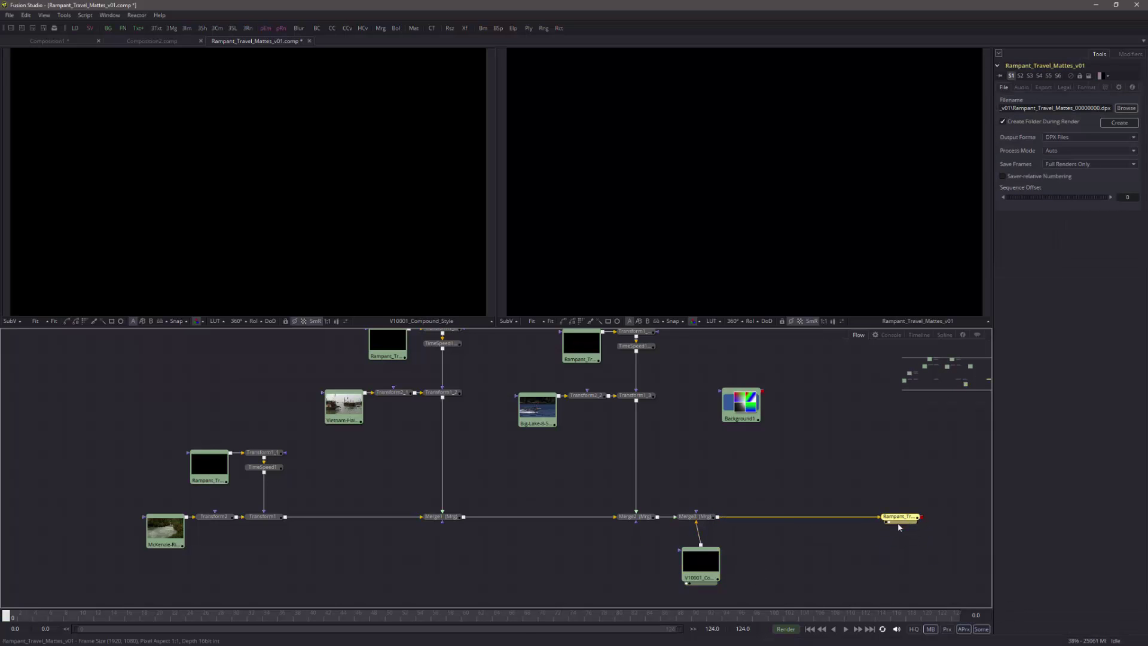
Preview the composite up to frame 30 and check the loader's settings
{"action": "left_click_drag", "start_coordinate": [11, 617], "coordinate": [151, 617]}
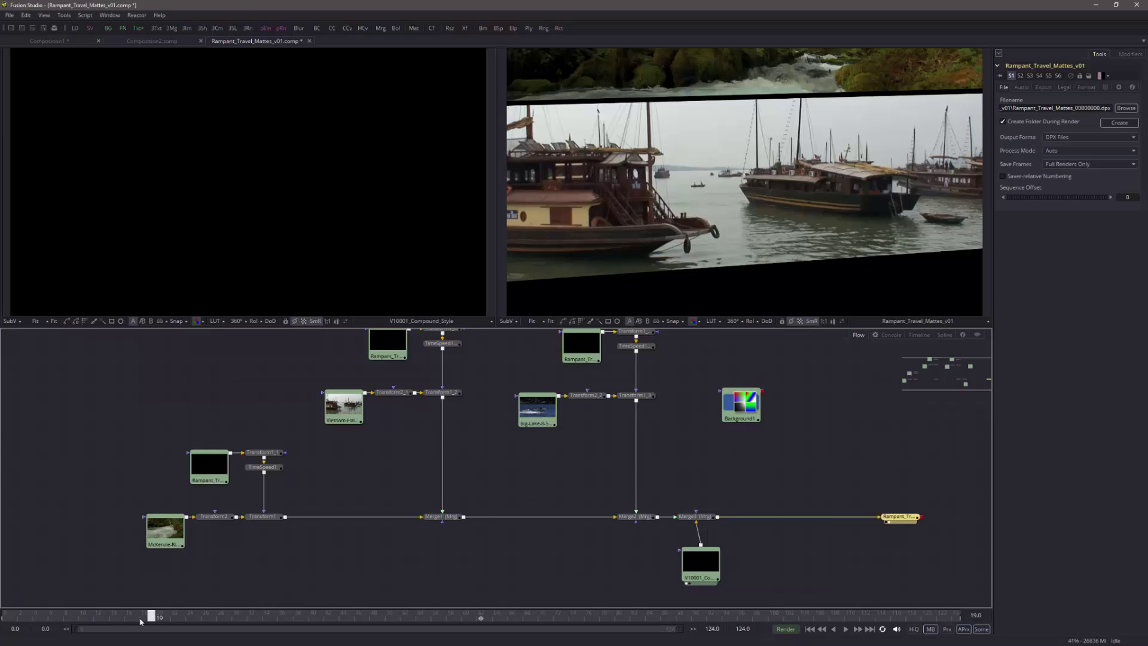
{"action": "left_click_drag", "start_coordinate": [151, 619], "coordinate": [236, 622]}
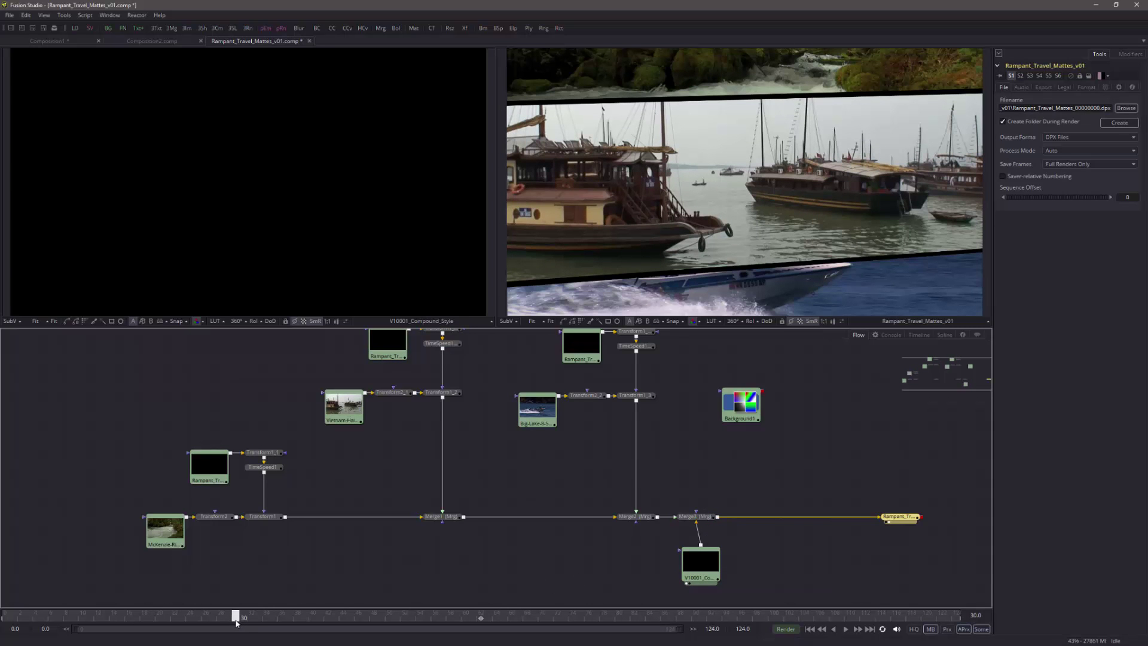
{"action": "left_click_drag", "start_coordinate": [697, 556], "coordinate": [692, 559]}
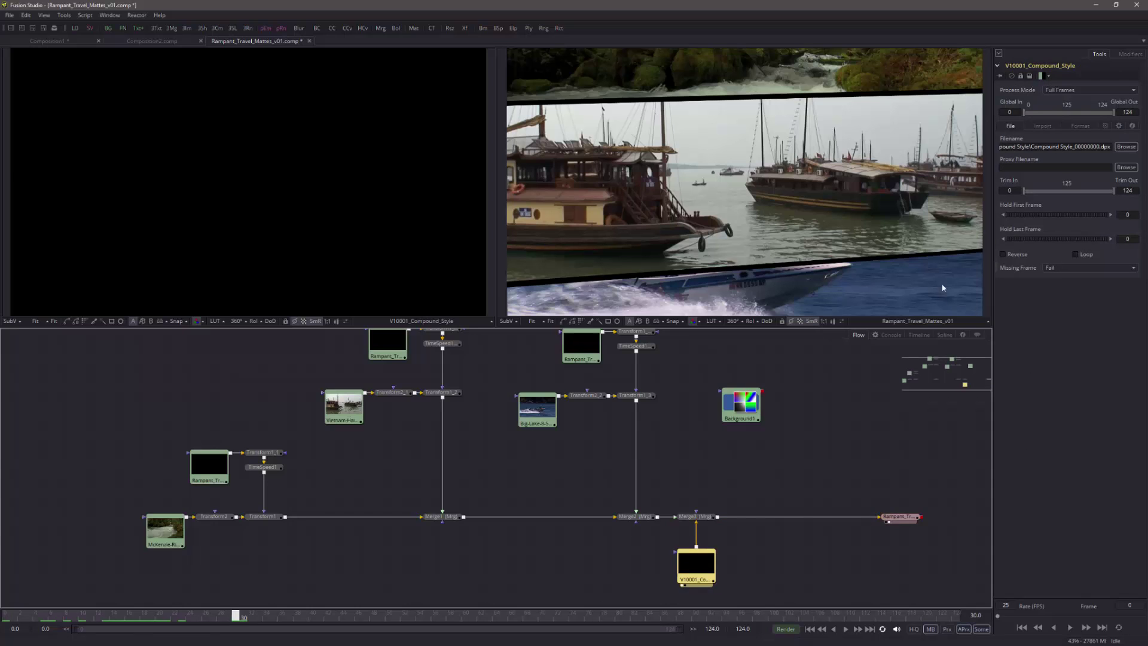
Set the saver's Save Frames to Hi Quality Interactive and turn on HiQ and Background Render
{"action": "left_click", "coordinate": [903, 518]}
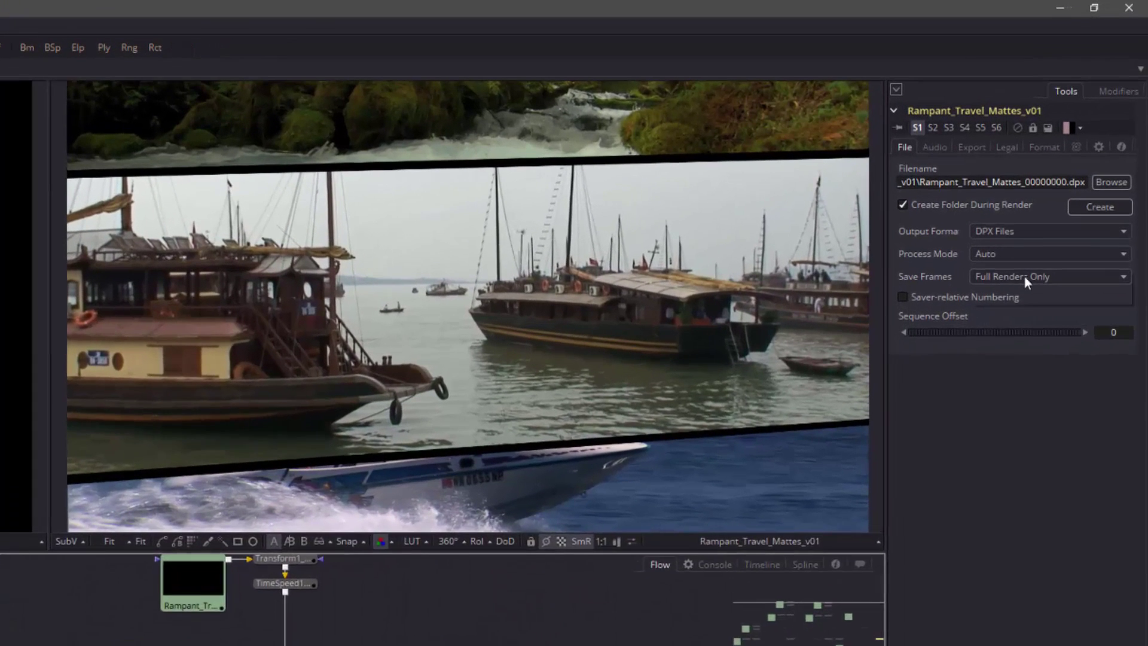
{"action": "left_click", "coordinate": [1076, 164]}
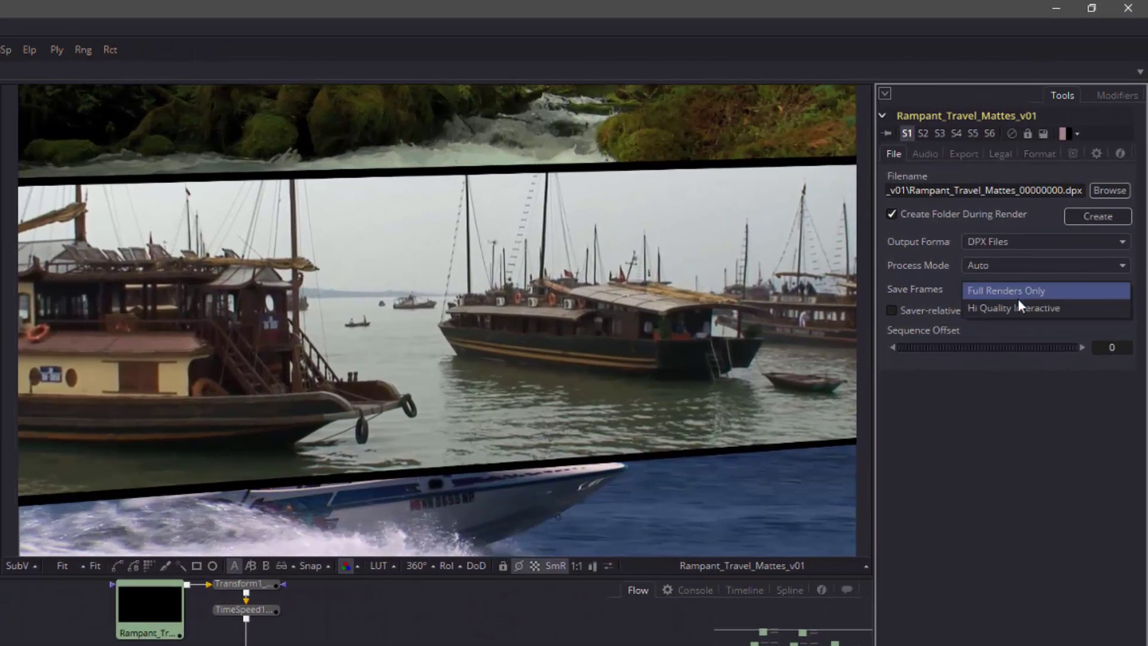
{"action": "left_click", "coordinate": [1017, 308]}
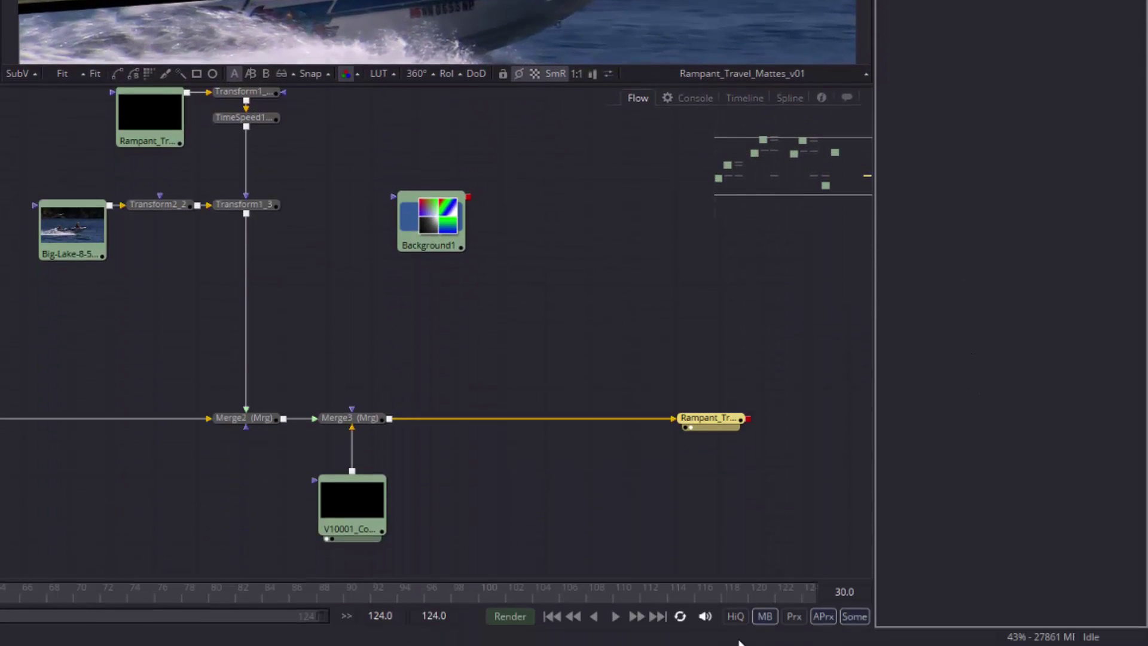
{"action": "left_click", "coordinate": [737, 621]}
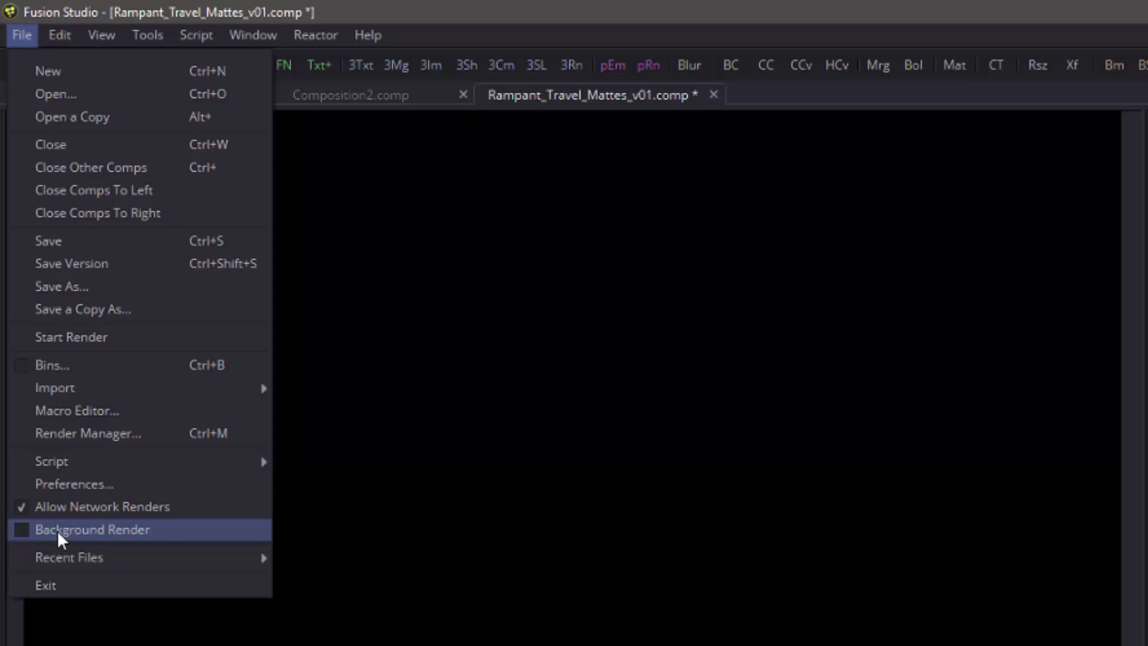
{"action": "left_click", "coordinate": [56, 530]}
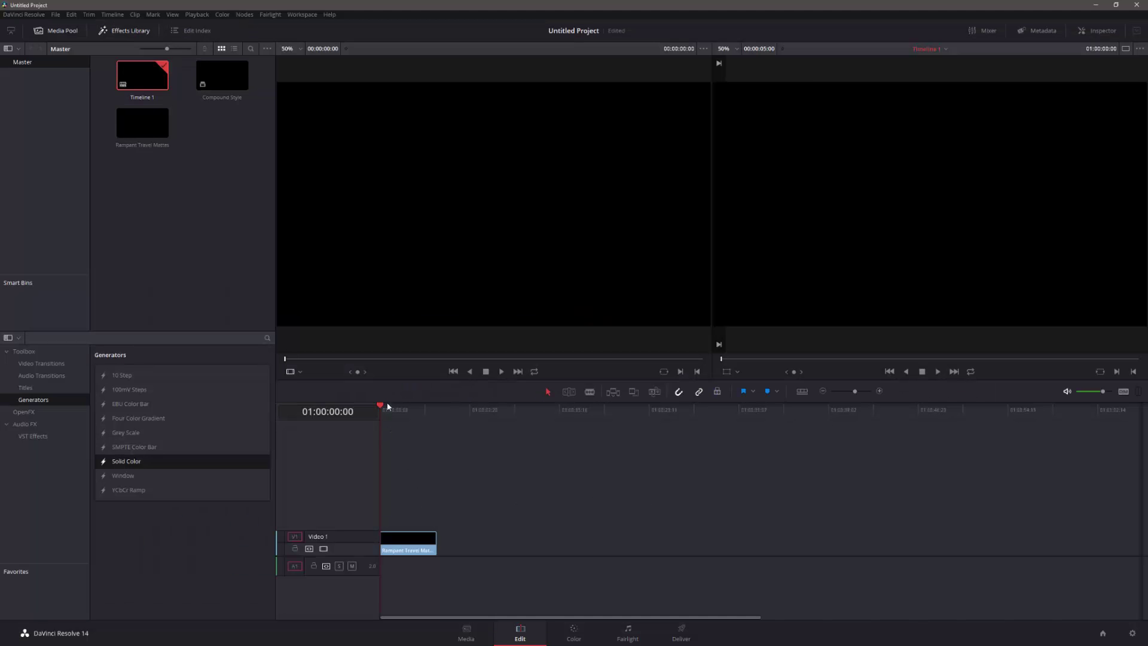
Scrub the Resolve timeline to 01:00:05:00 to confirm the composite, then return to Fusion Studio
{"action": "left_click_drag", "start_coordinate": [382, 407], "coordinate": [431, 459]}
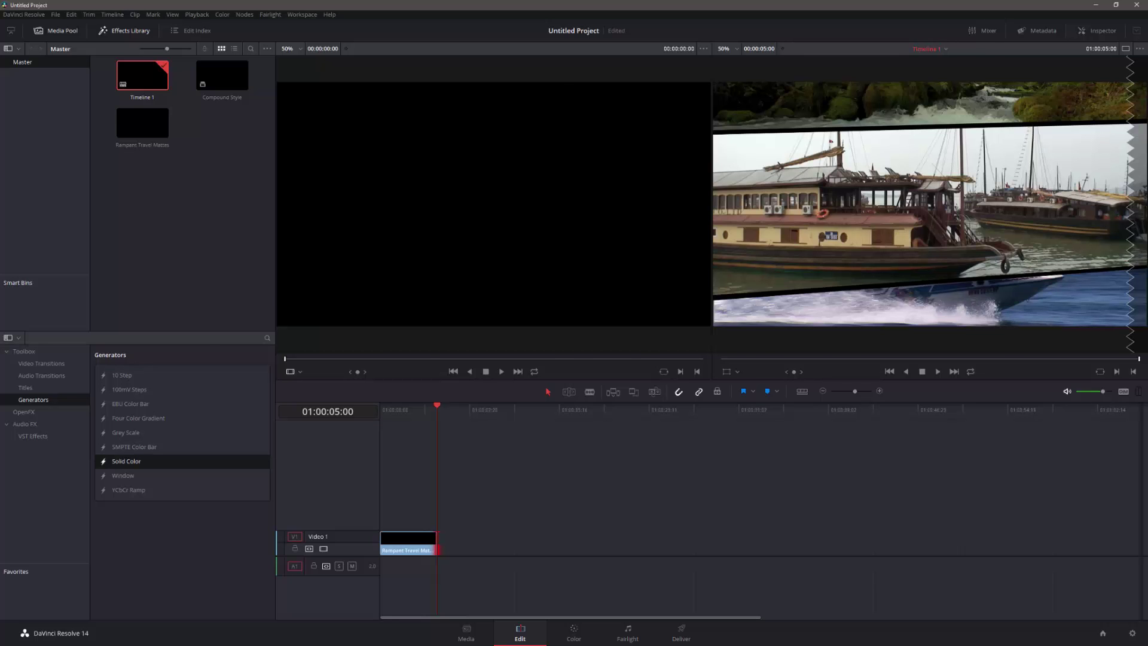
{"action": "key", "text": "alt+Tab"}
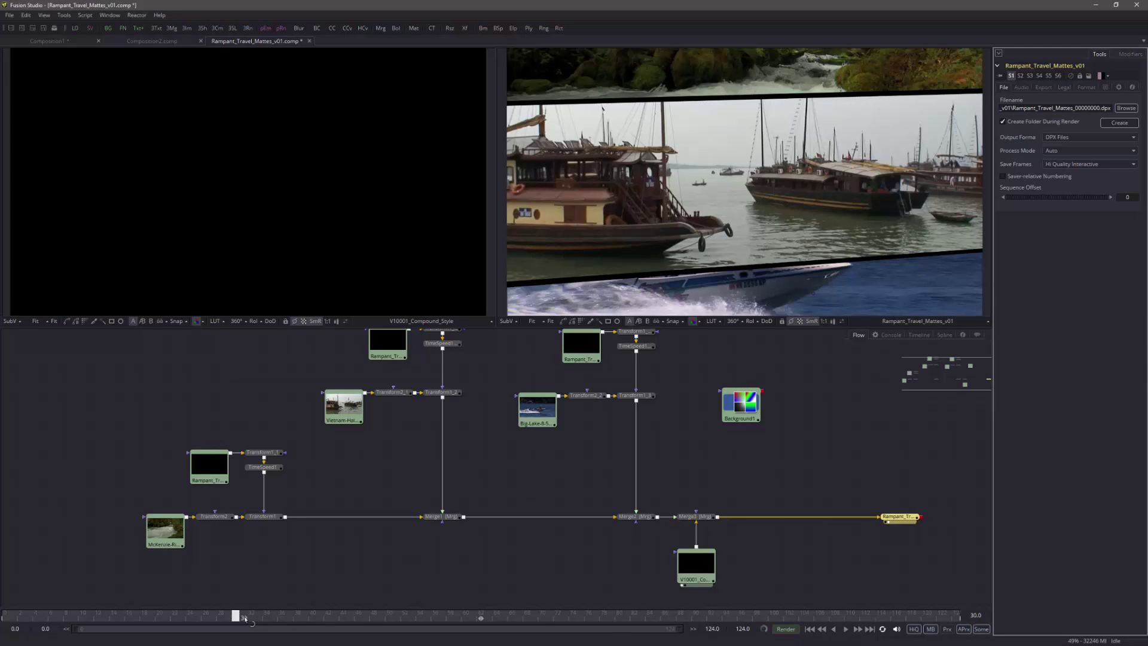
Preview the composite through to its last frame and review each tool's time range
{"action": "left_click_drag", "start_coordinate": [239, 620], "coordinate": [968, 640]}
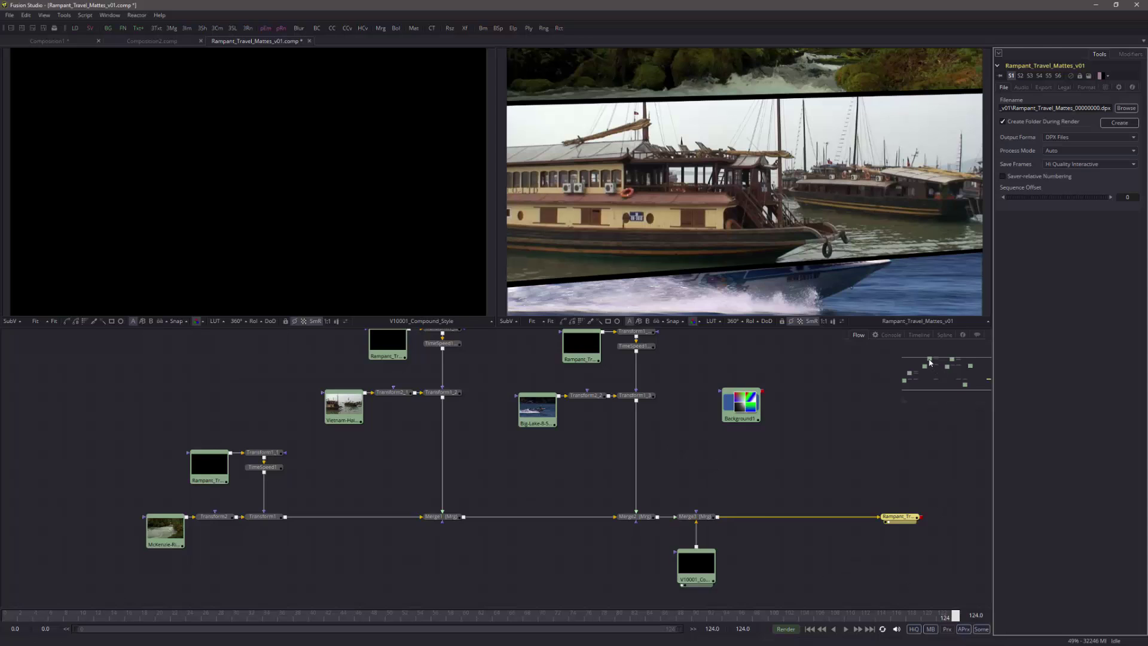
{"action": "left_click", "coordinate": [919, 335]}
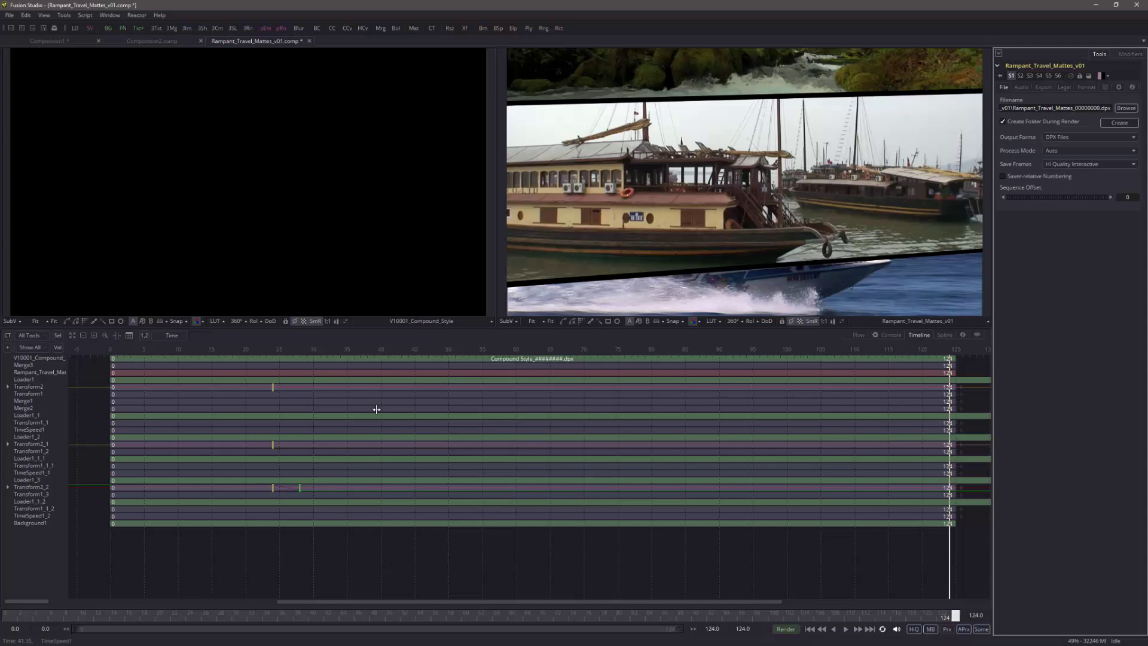
{"action": "left_click", "coordinate": [857, 335]}
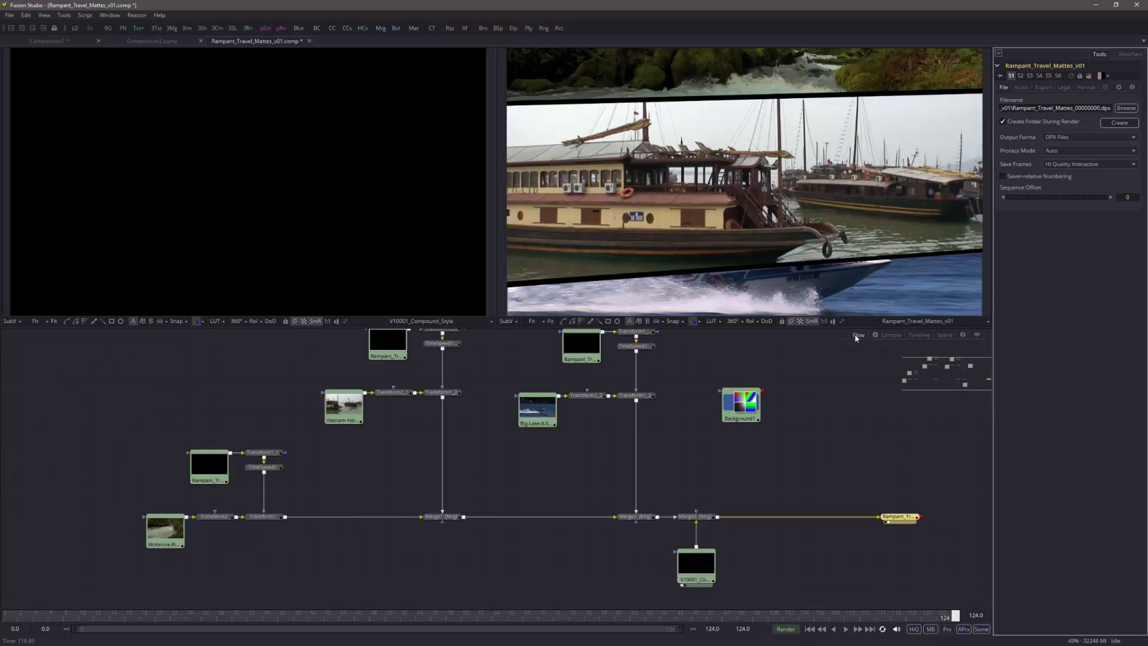
Set Speed to 2.32 on TimeSpeed1, TimeSpeed1_1 and TimeSpeed1_2 in the Inspector
{"action": "left_click", "coordinate": [258, 467]}
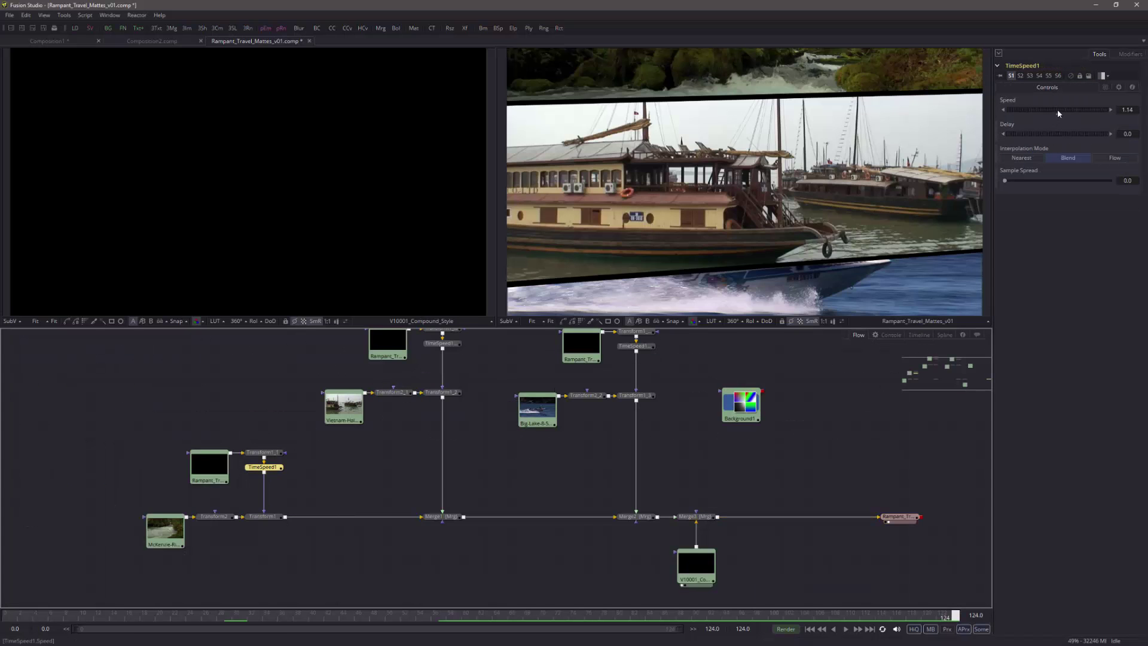
{"action": "left_click_drag", "start_coordinate": [1056, 109], "coordinate": [1067, 111]}
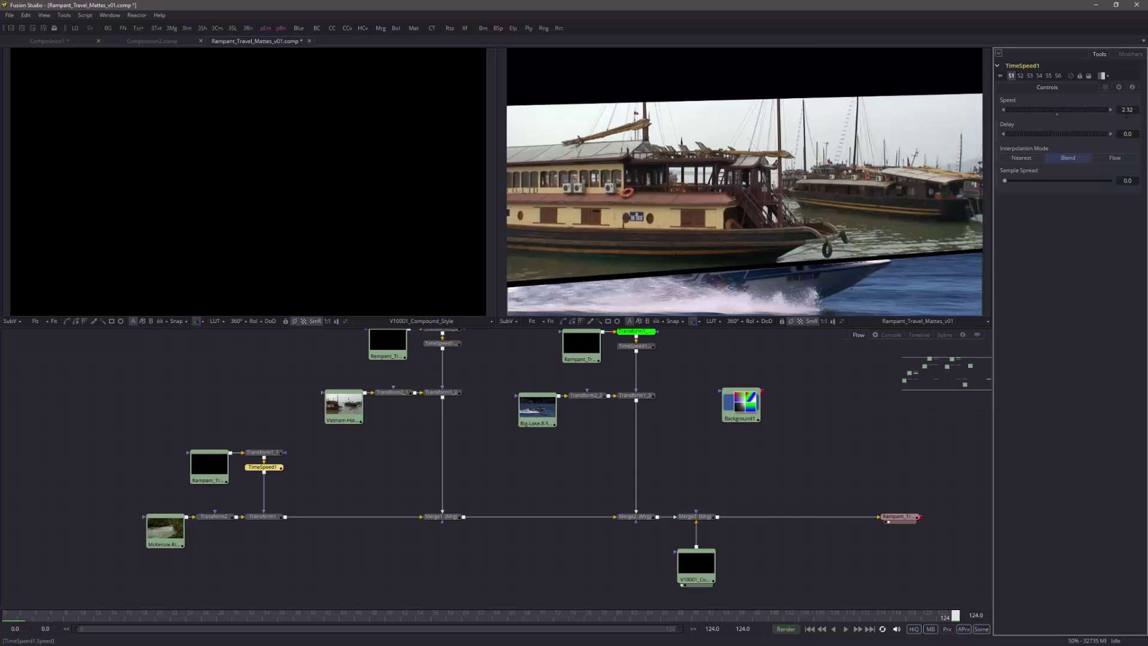
{"action": "left_click", "coordinate": [457, 343]}
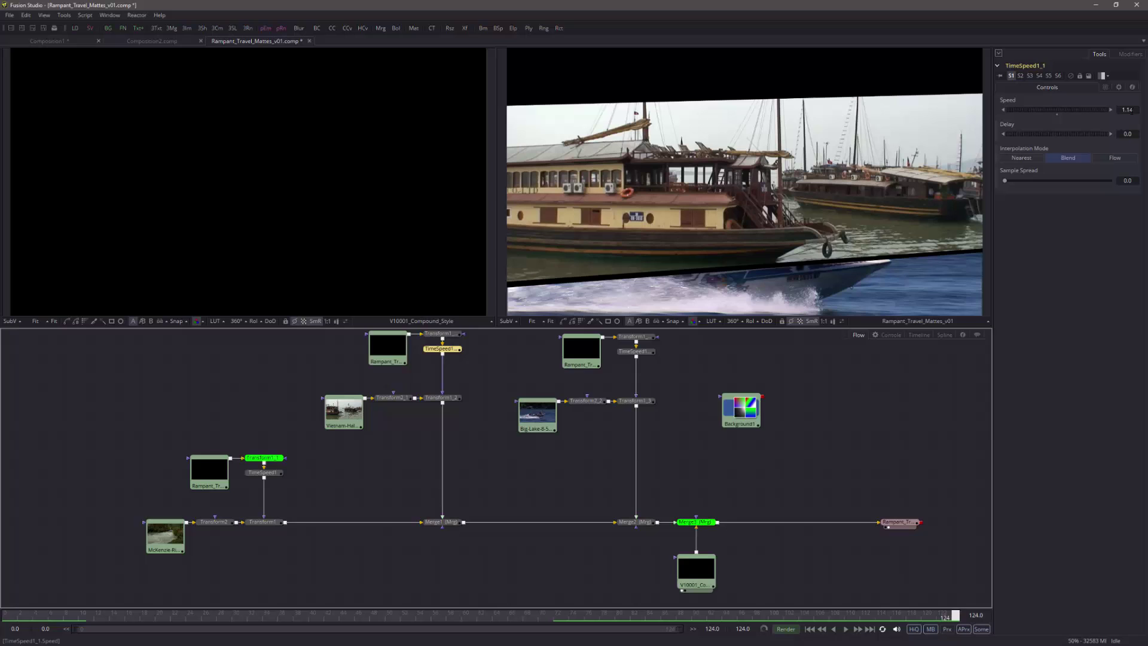
{"action": "double_click", "coordinate": [1124, 110]}
{"action": "type", "text": "2.32"}
{"action": "left_click", "coordinate": [635, 351]}
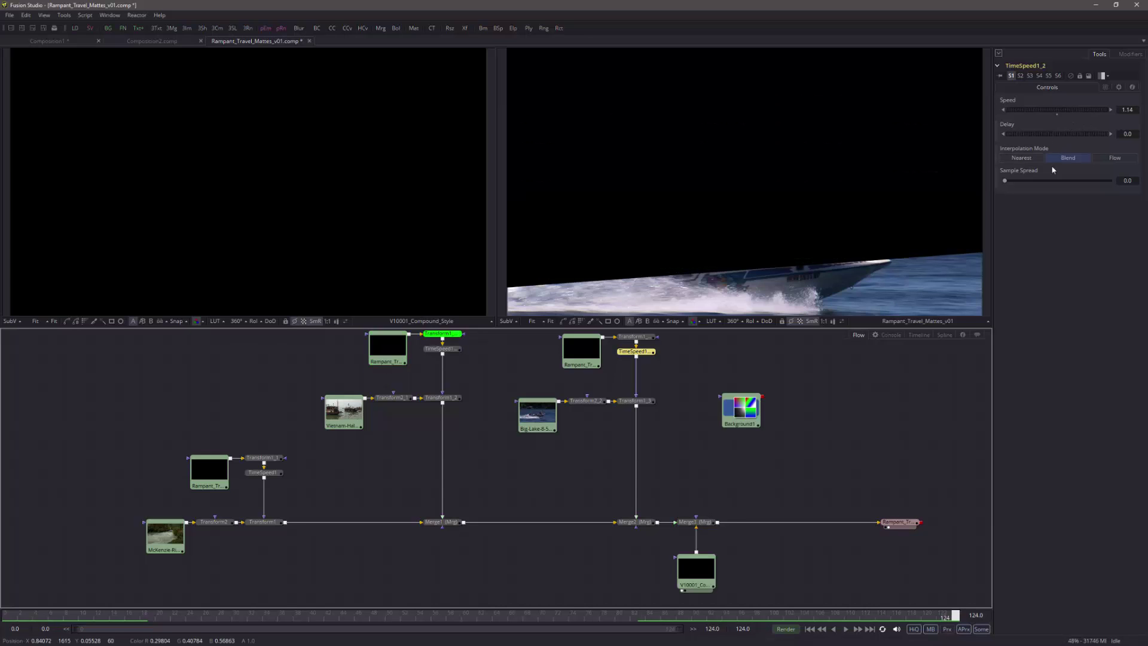
{"action": "left_click", "coordinate": [1127, 109]}
{"action": "type", "text": "2.3"}
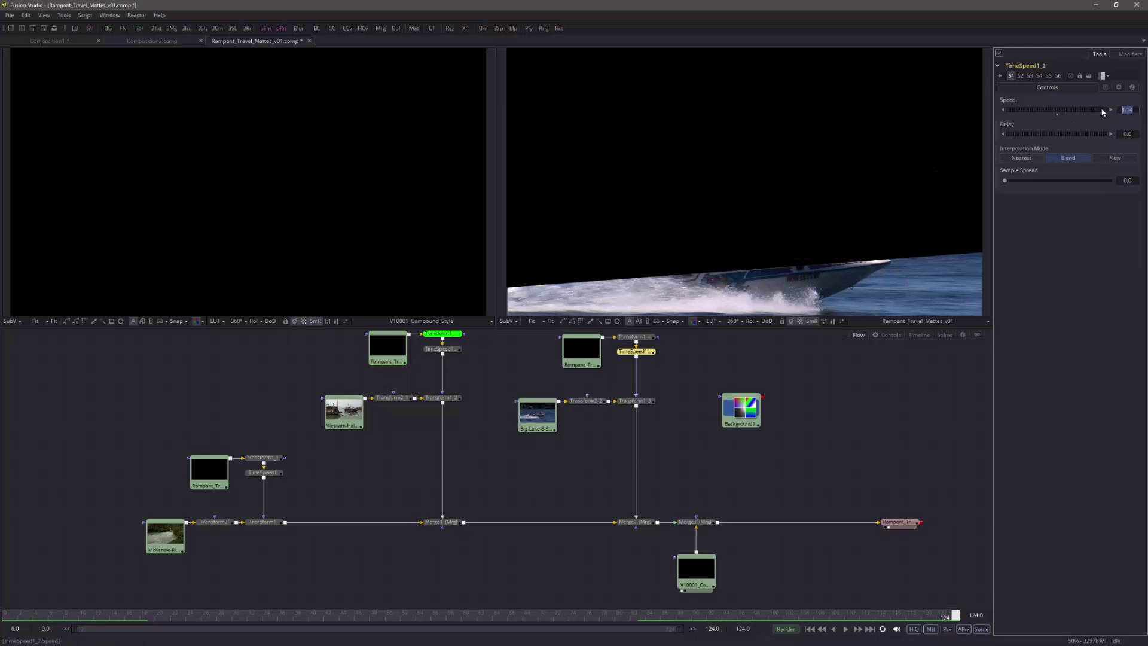
{"action": "type", "text": "2"}
{"action": "key", "text": "Tab"}
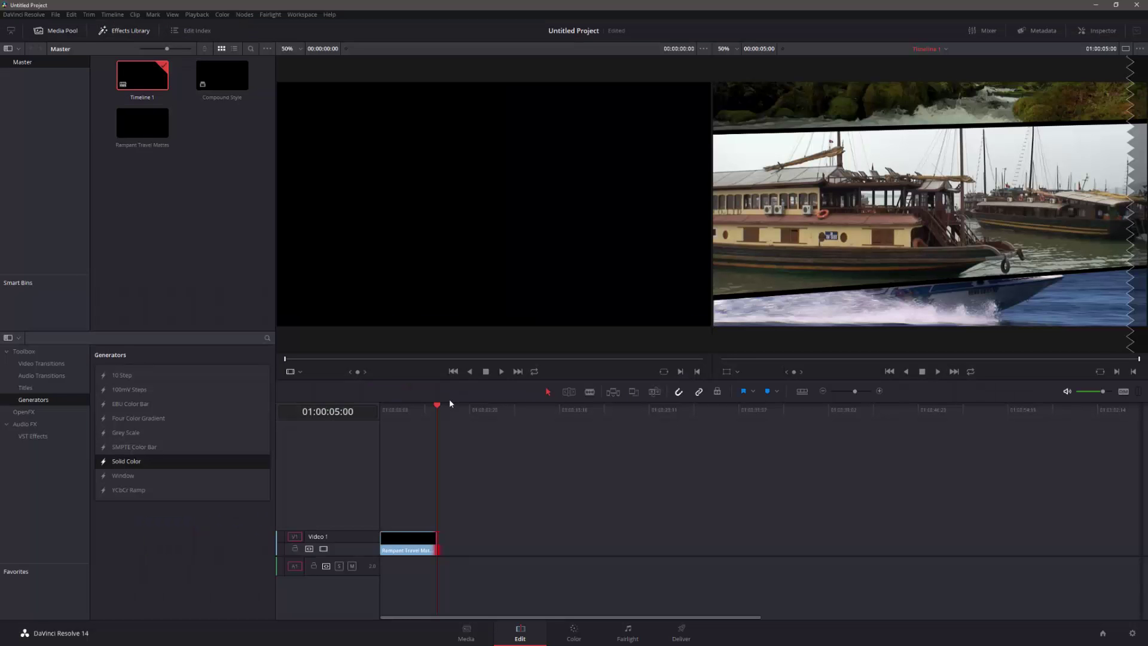
Refresh the Rampant Travel Mattes clip with Fusion Connect > Refresh and play it from the start
{"action": "mouse_move", "coordinate": [437, 406]}
{"action": "left_mouse_down"}
{"action": "mouse_move", "coordinate": [403, 403]}
{"action": "mouse_move", "coordinate": [436, 408]}
{"action": "mouse_move", "coordinate": [421, 421]}
{"action": "left_mouse_up"}
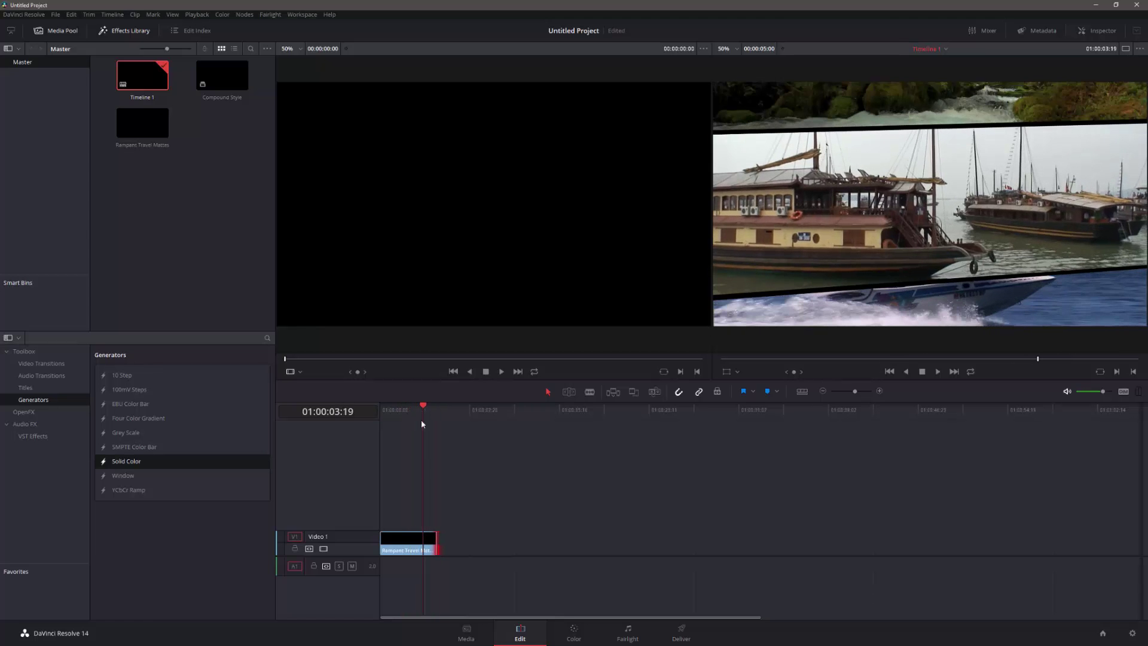
{"action": "right_click", "coordinate": [410, 543]}
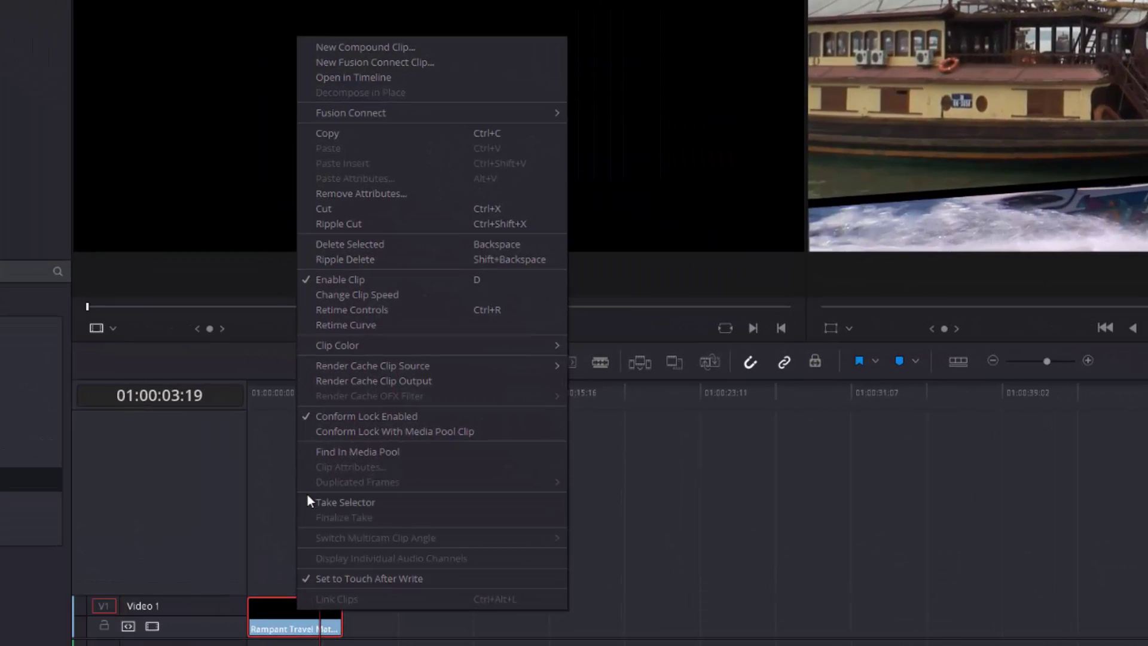
{"action": "mouse_move", "coordinate": [443, 116]}
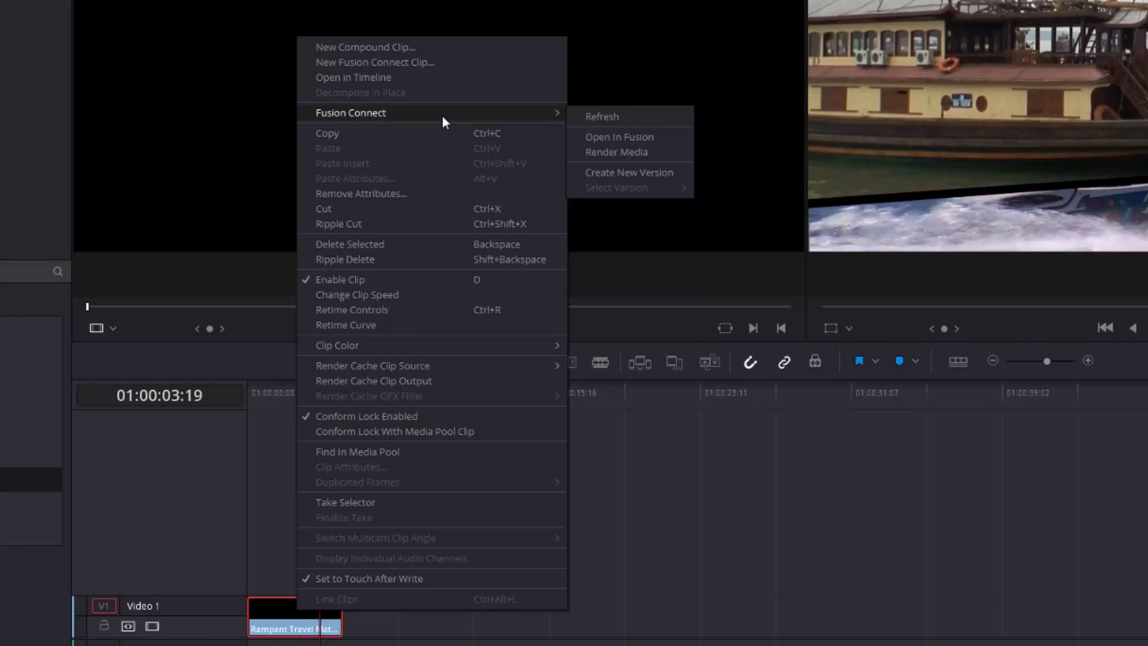
{"action": "left_click", "coordinate": [630, 116]}
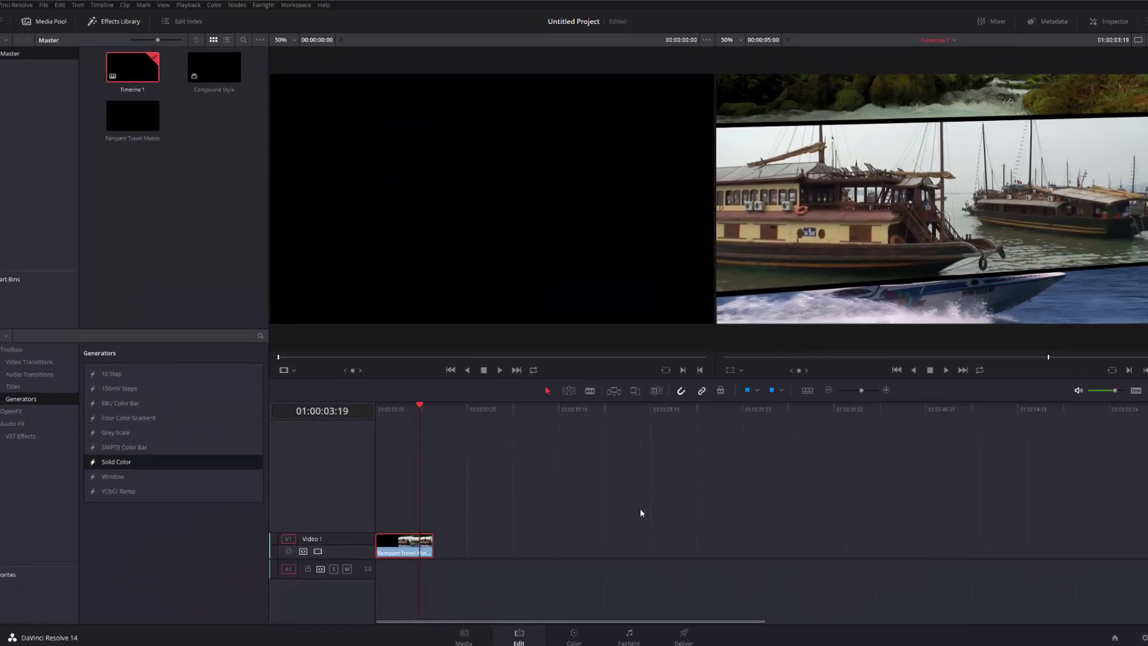
{"action": "left_click_drag", "start_coordinate": [428, 408], "coordinate": [363, 417]}
{"action": "key", "text": "space"}
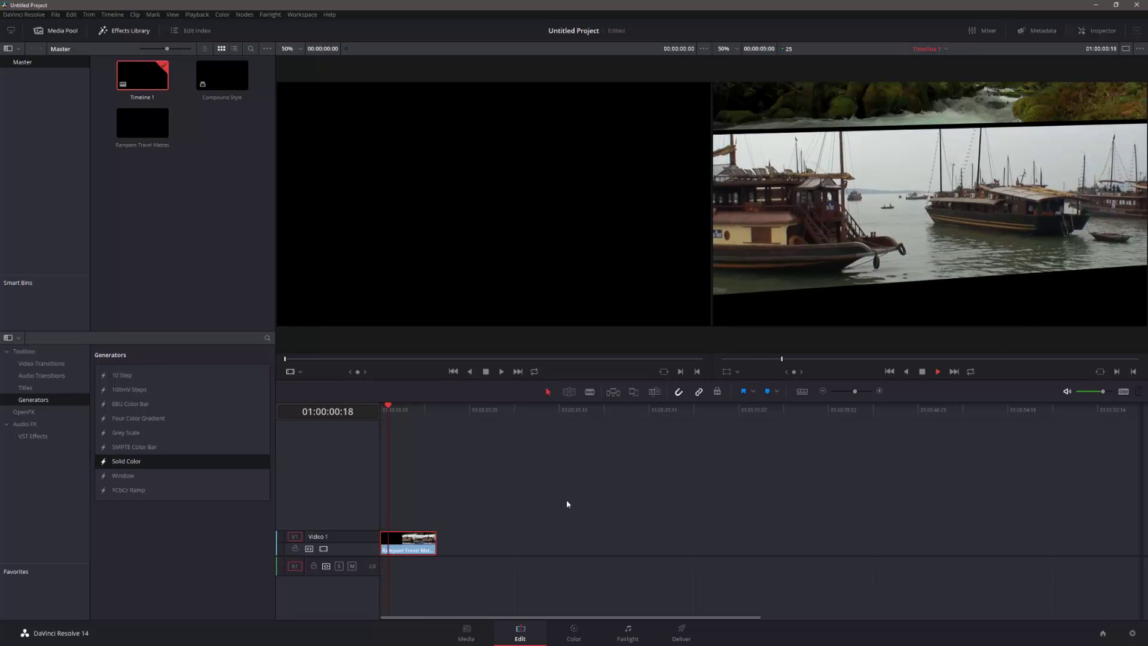